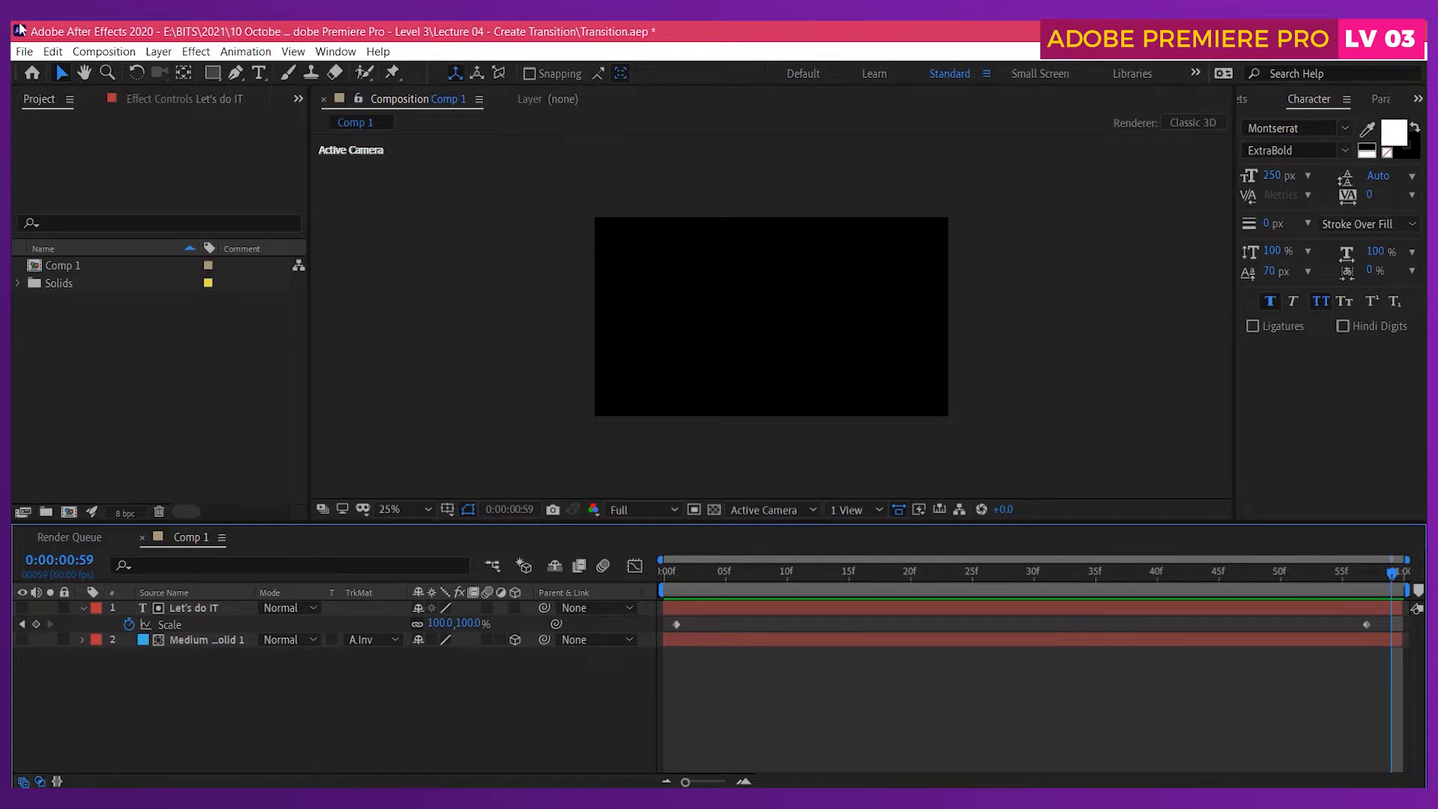
- Create a 1920 x 1080 px composition named Transition with a frame rate of 24 and a duration of 0:00:01:00
left_click(81, 48)
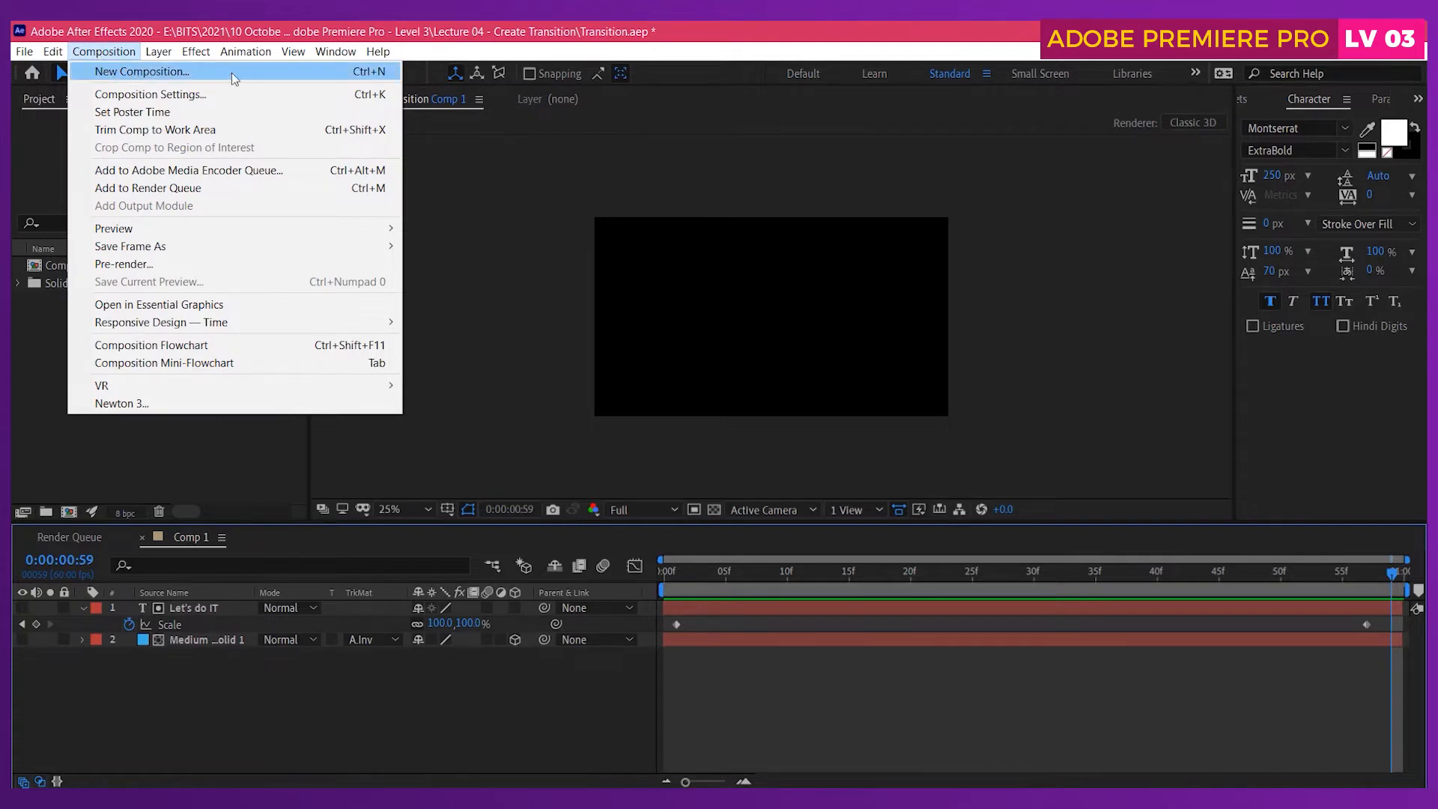
left_click(366, 73)
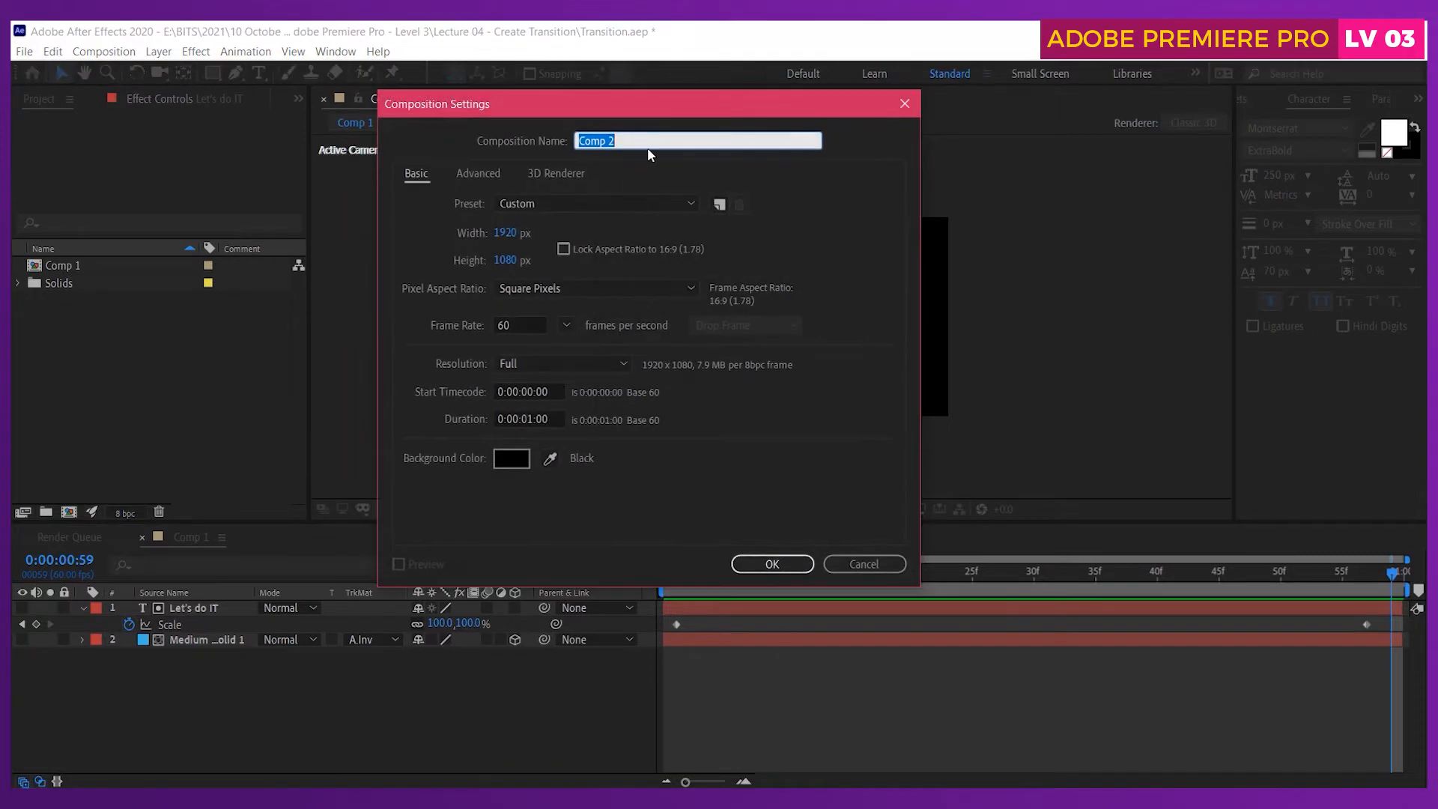
type("Transition")
left_click(529, 419)
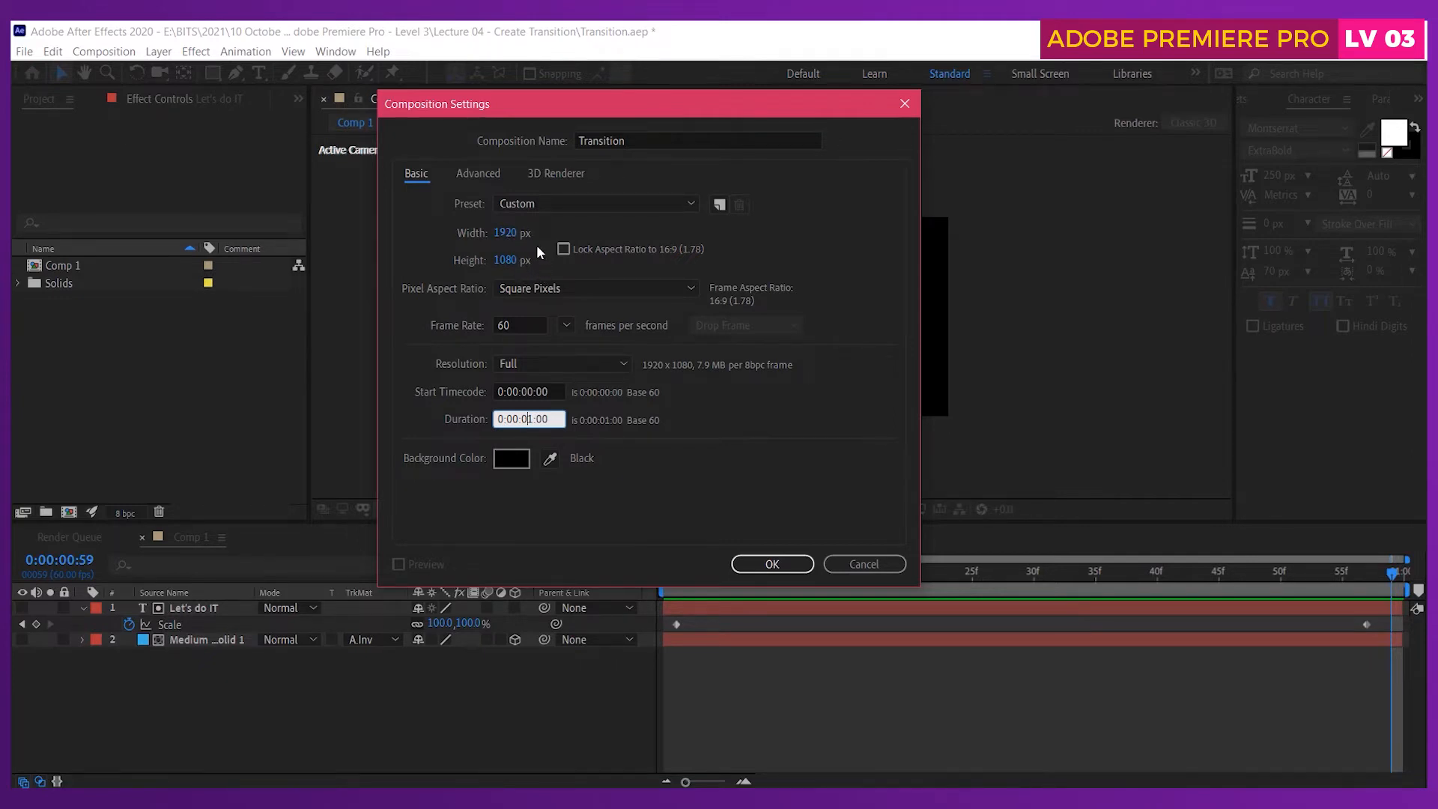
left_click(501, 326)
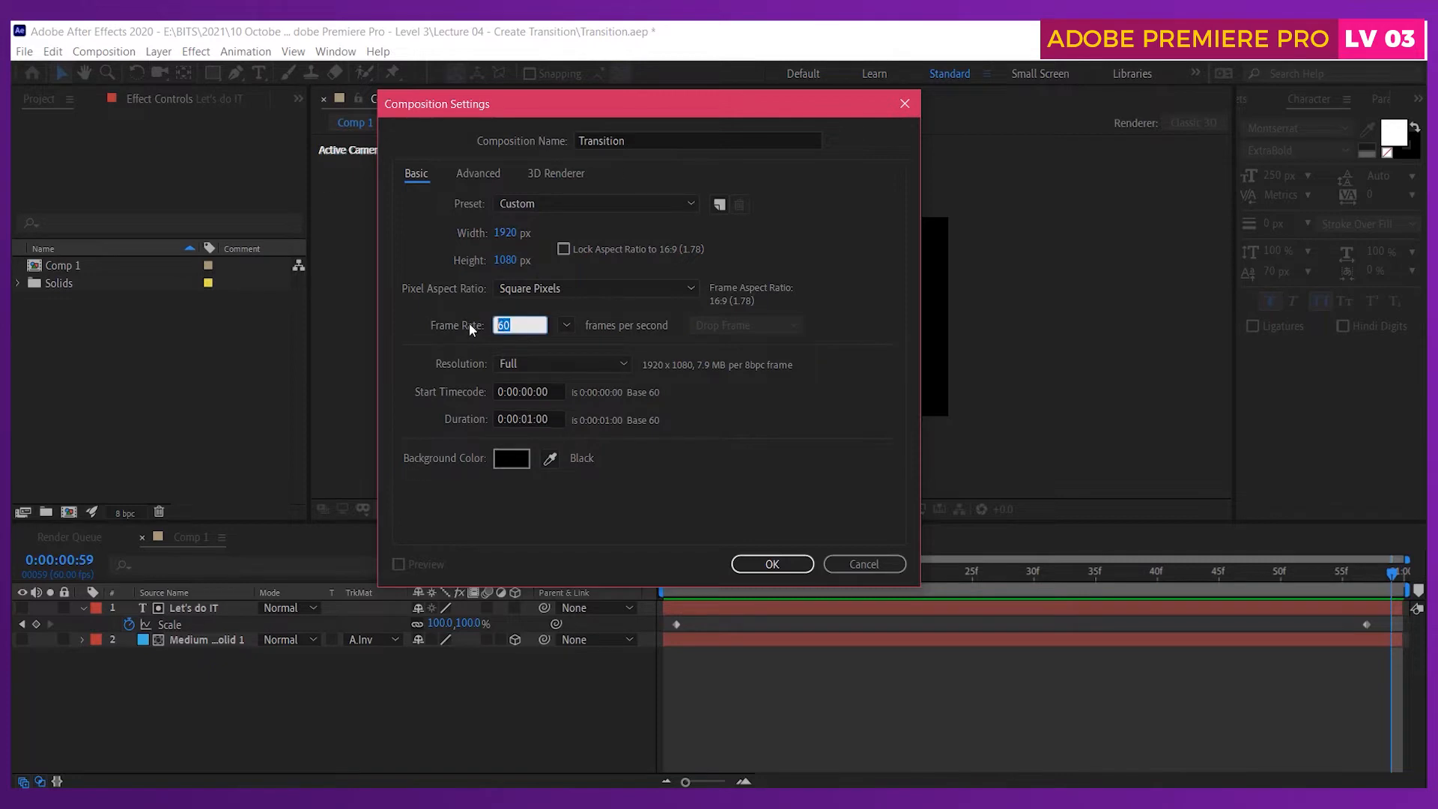
type("25")
key("BackSpace")
type("4")
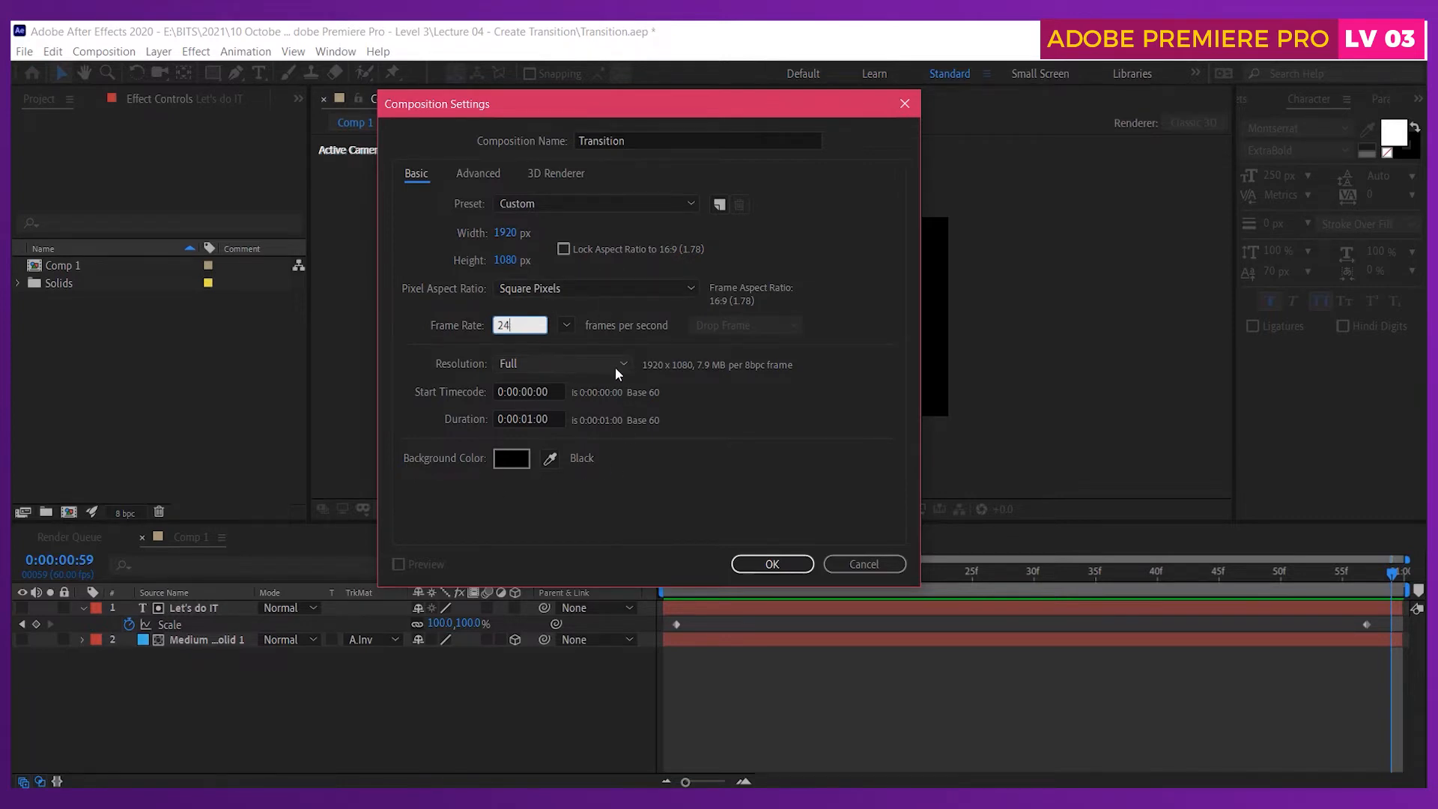
left_click(763, 571)
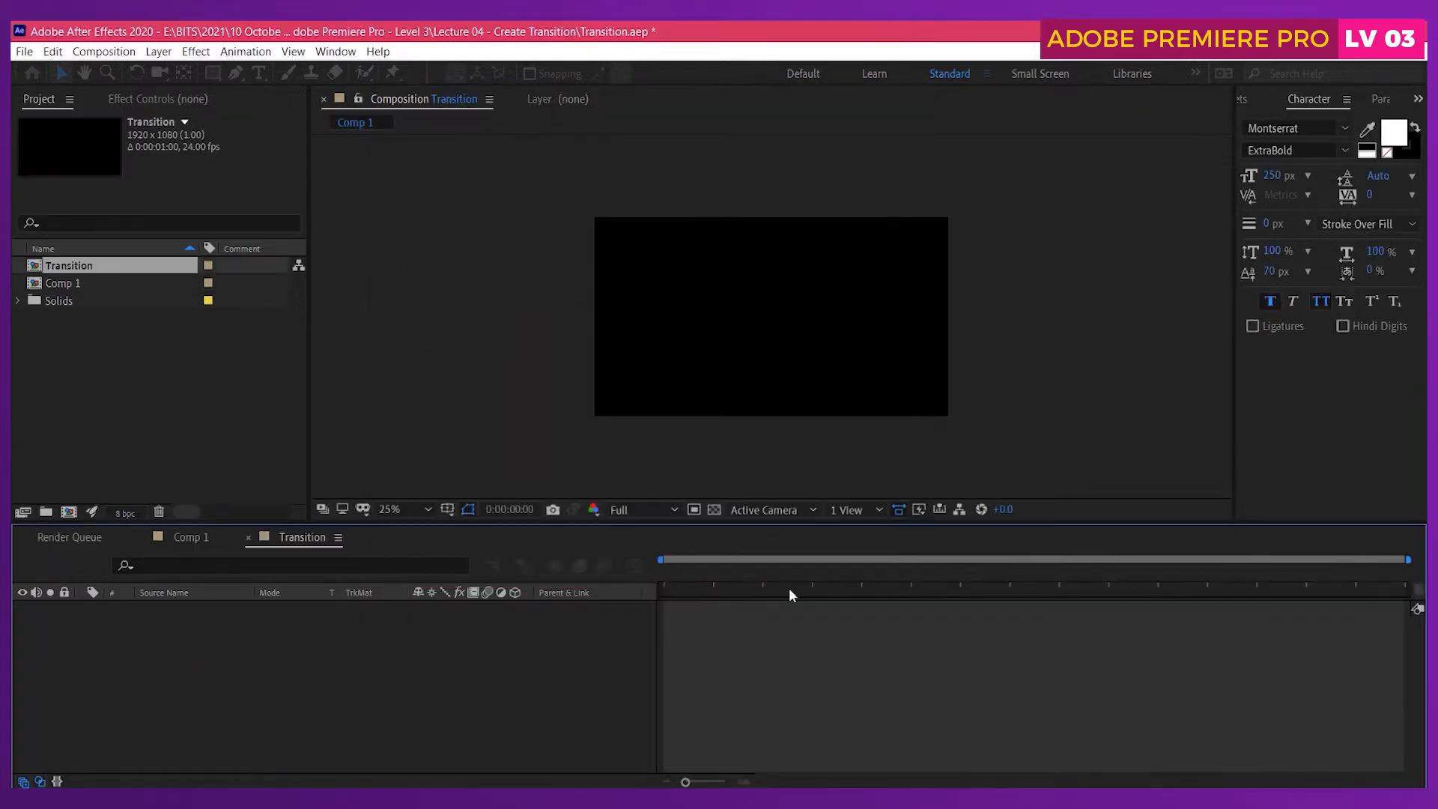
- Set the composition view magnification to Fit up to 100% and move the playhead to the last frame
left_click(429, 509)
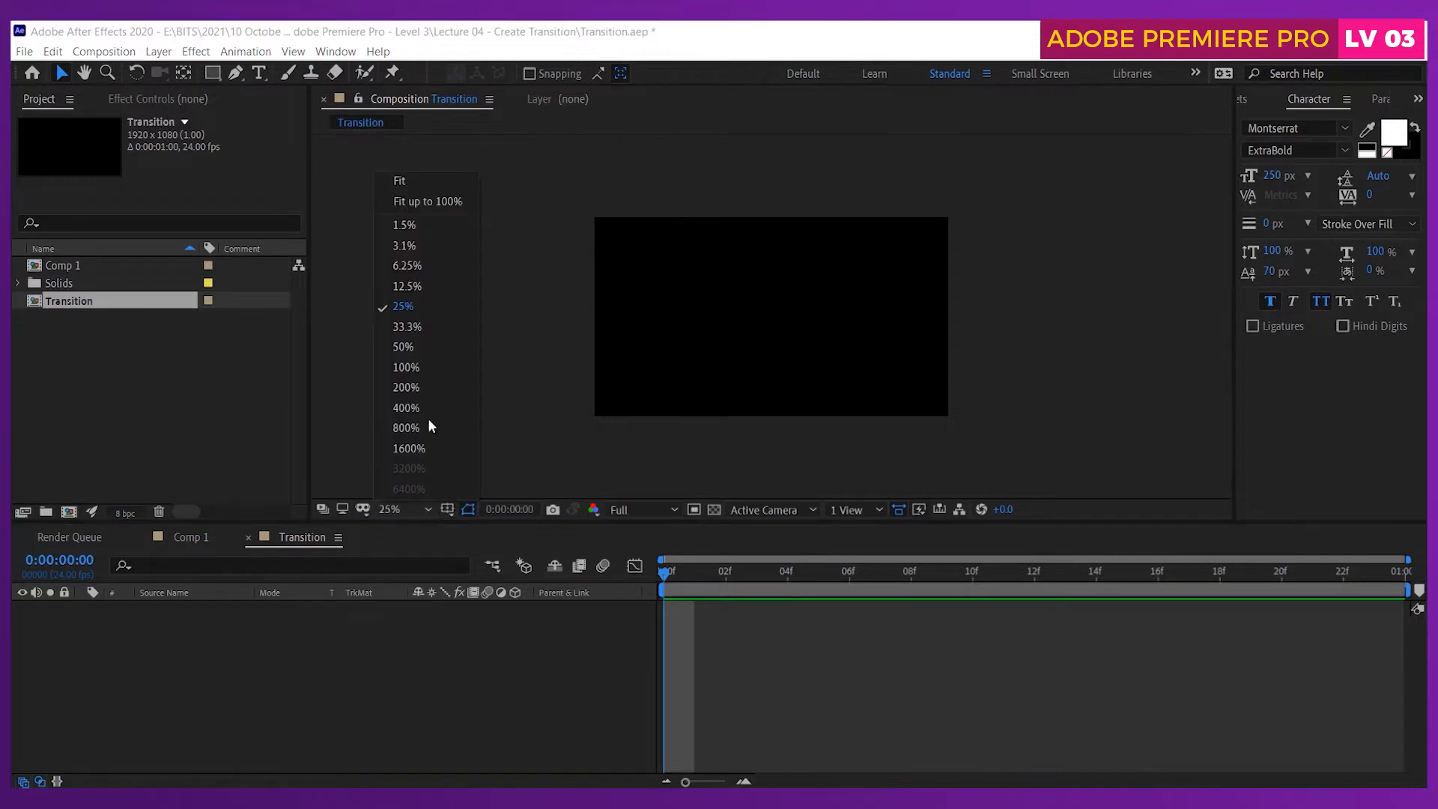
left_click(433, 201)
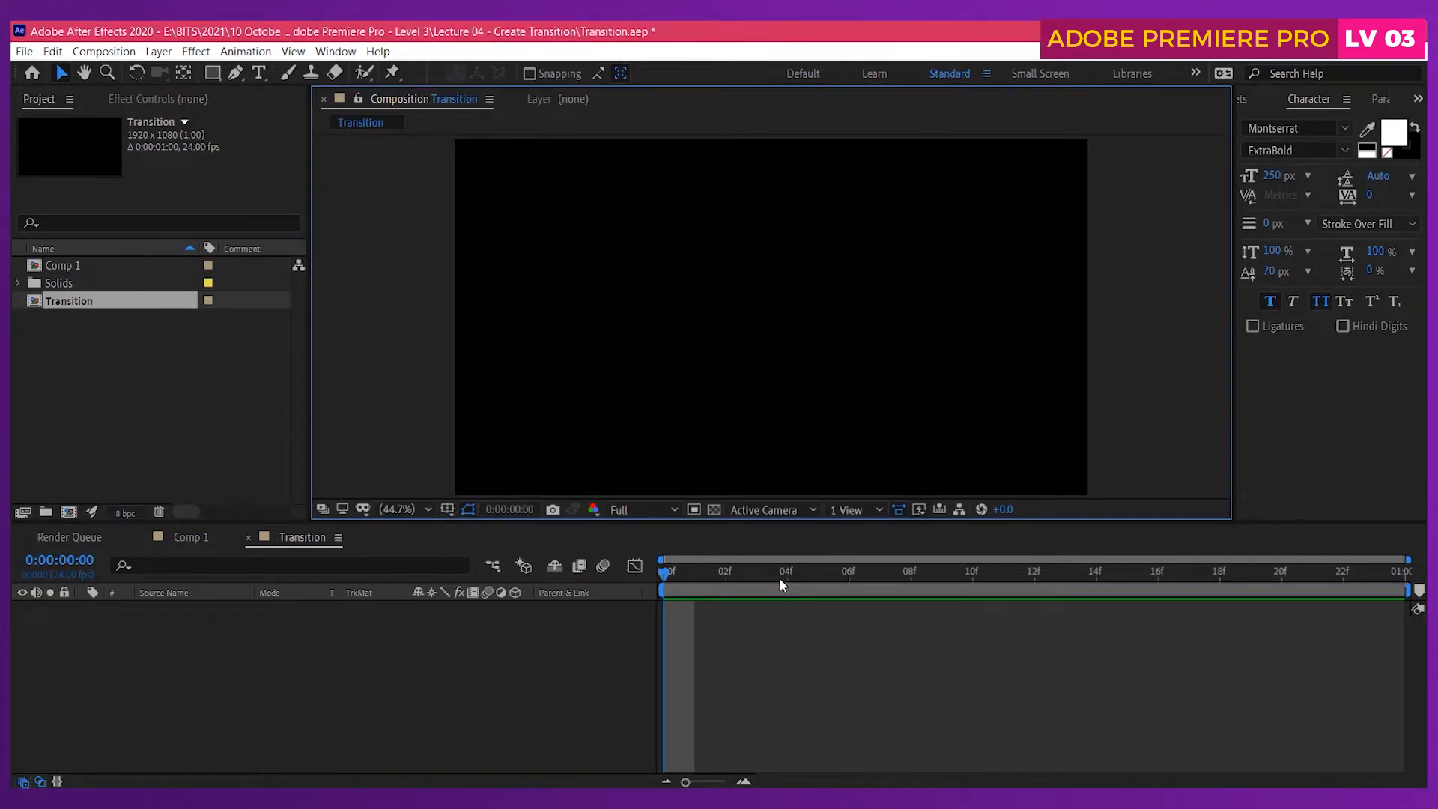
left_click_drag(665, 573, 1423, 657)
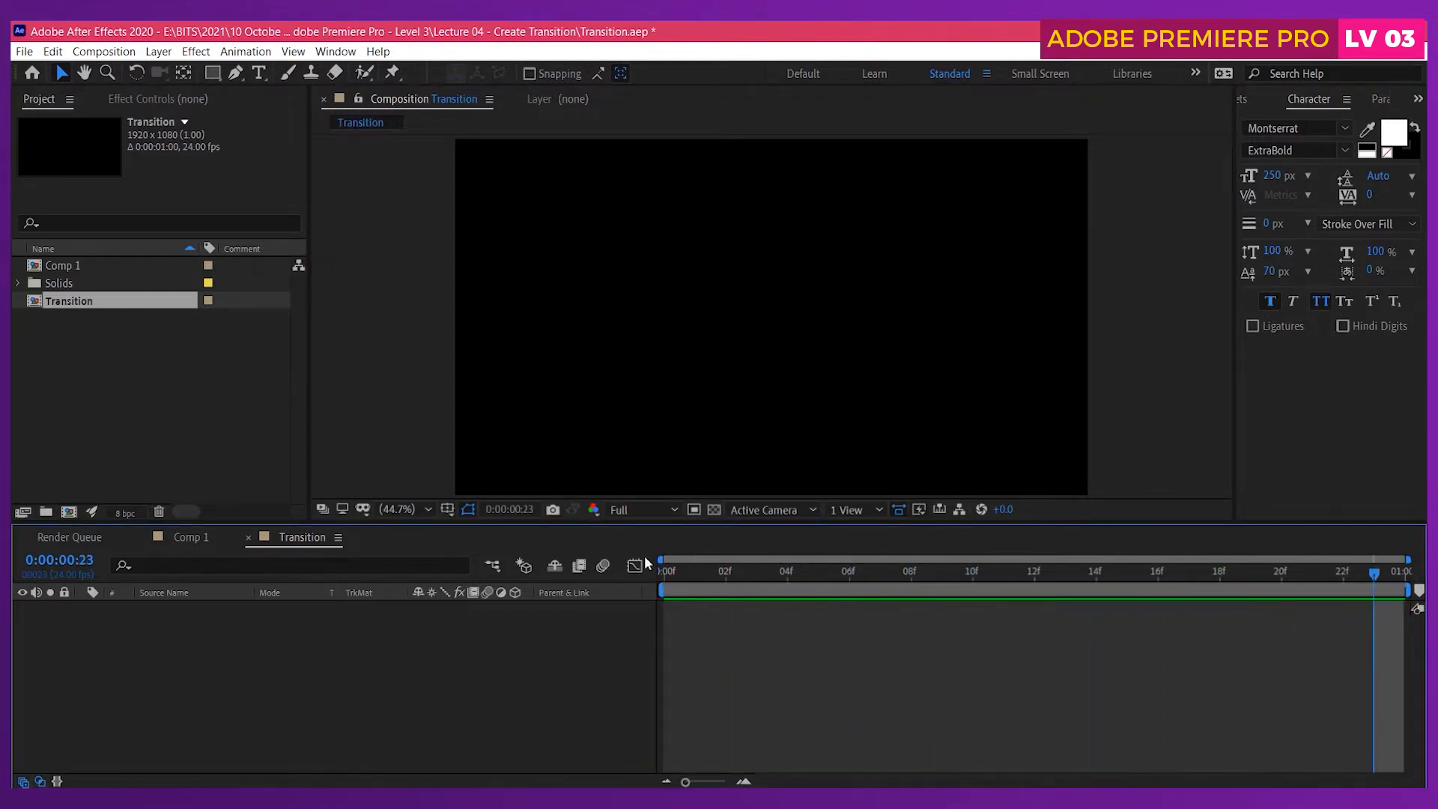
- Add a composition-sized solid layer in orange, colour EBB03C
left_click(158, 59)
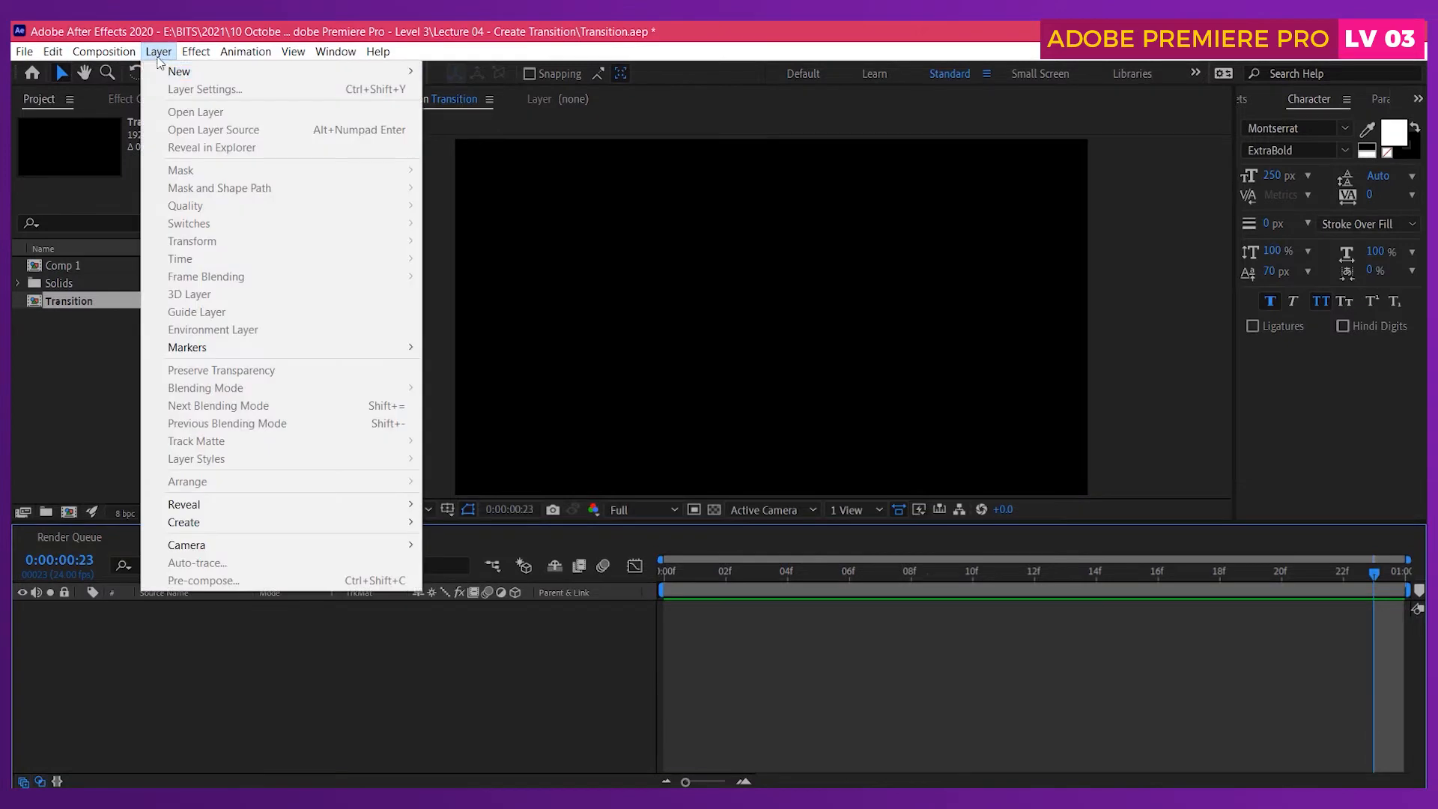
mouse_move(173, 71)
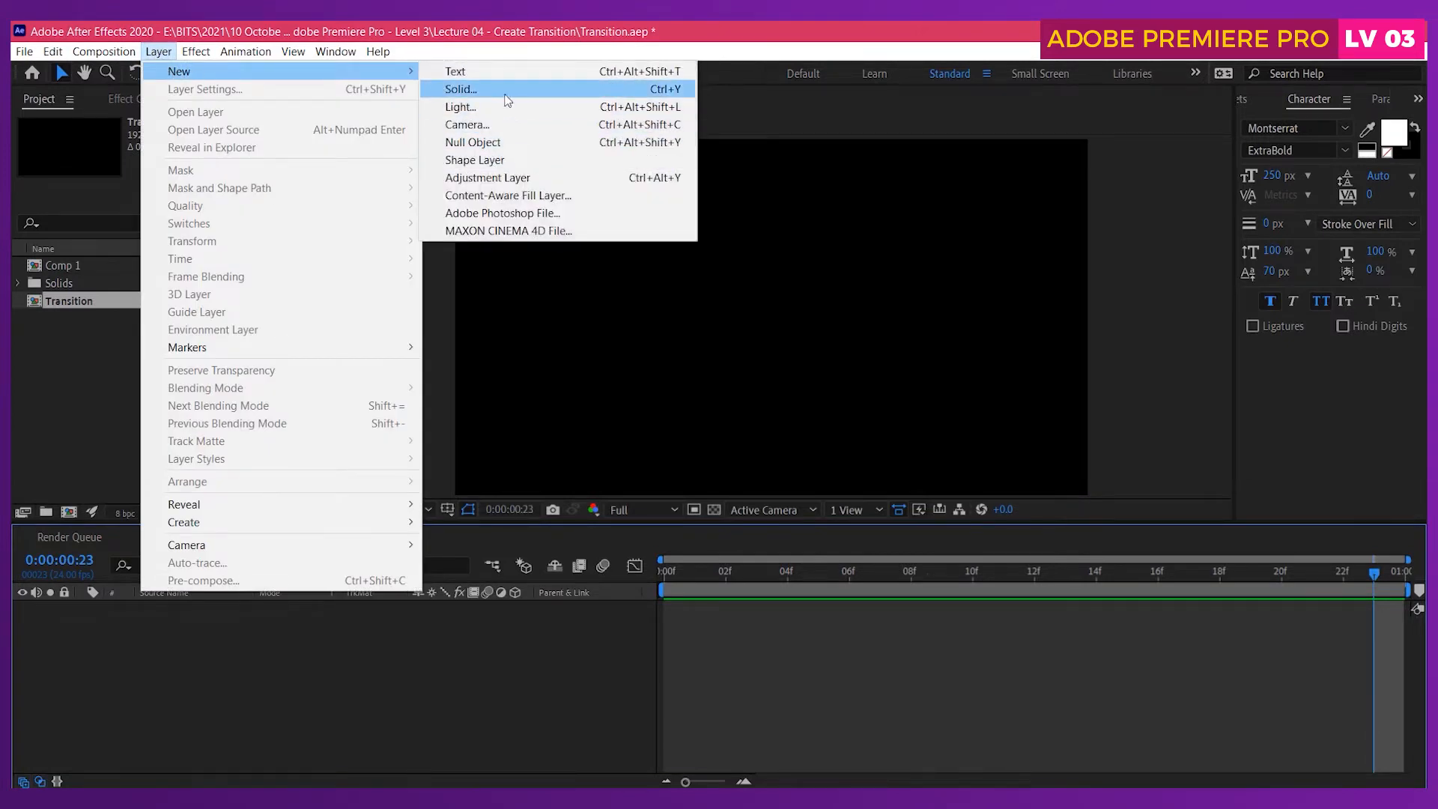
left_click(680, 93)
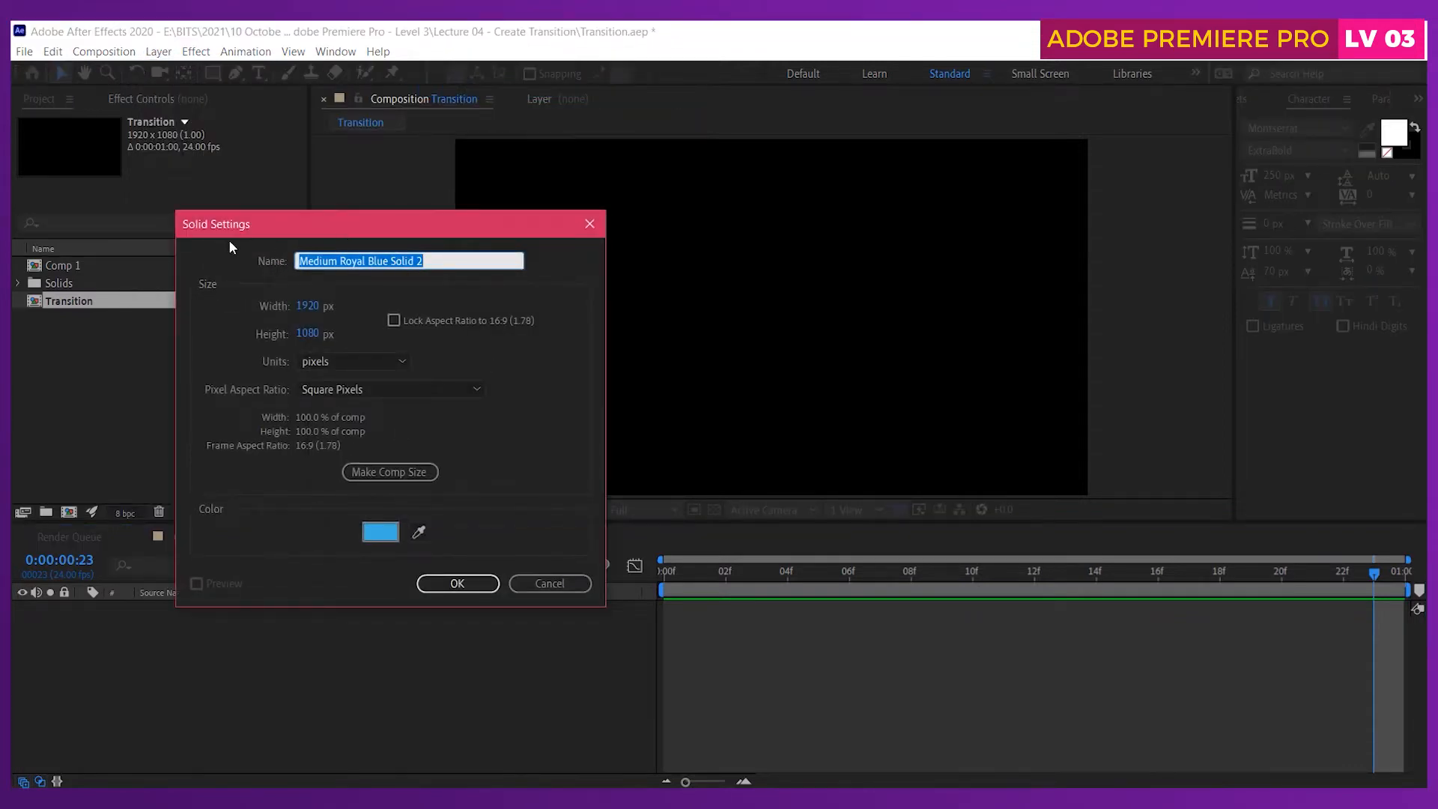
left_click_drag(224, 234, 304, 205)
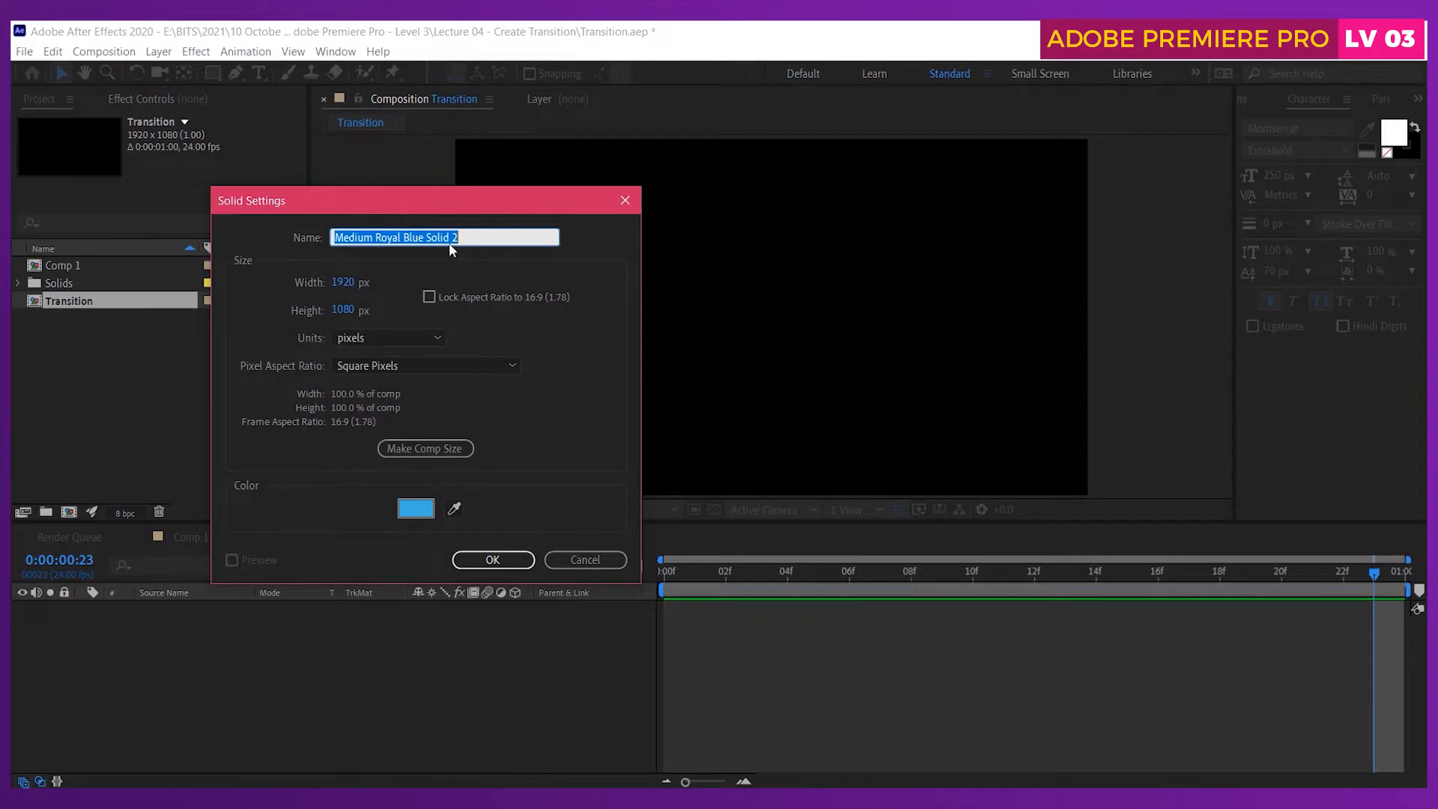
left_click(417, 510)
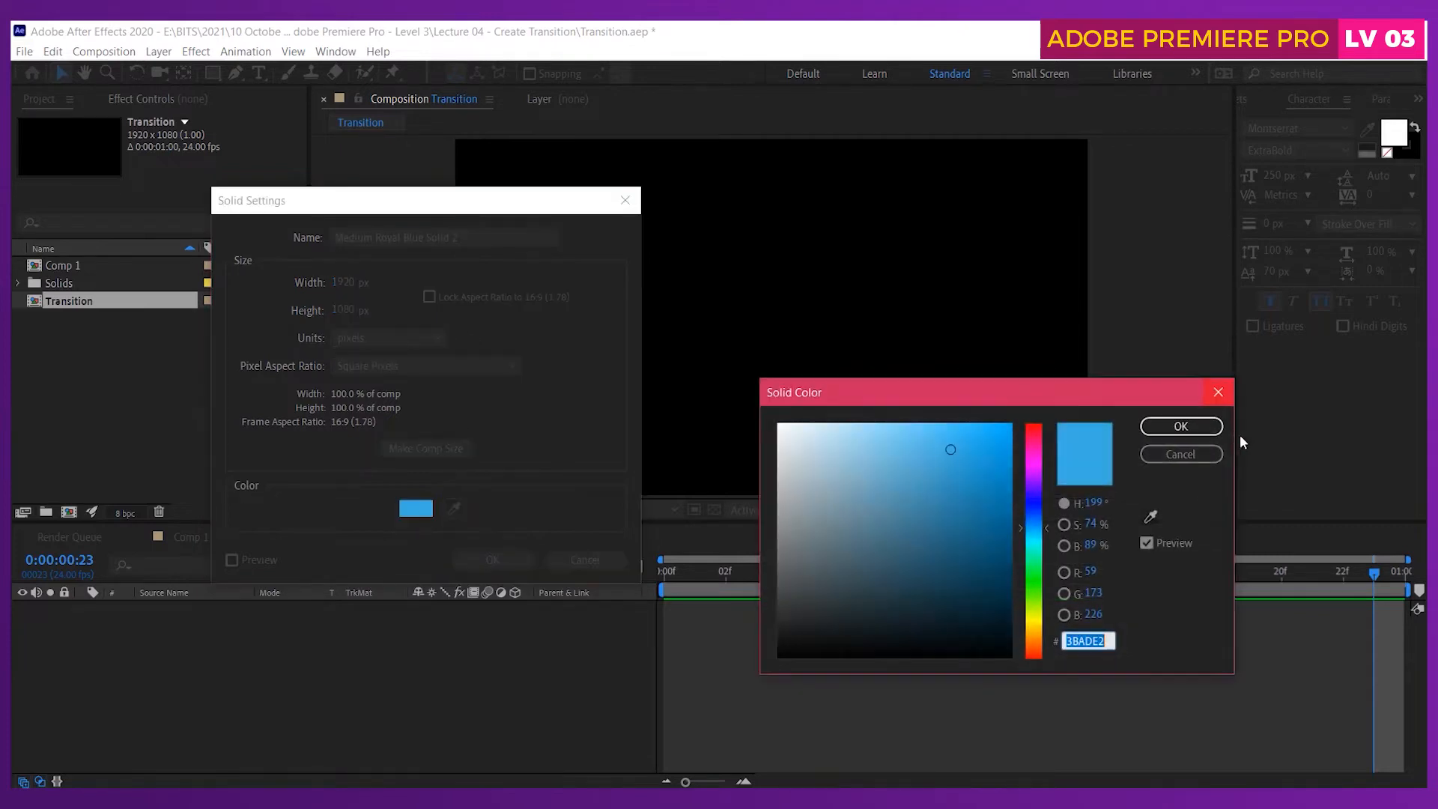
left_click(1033, 633)
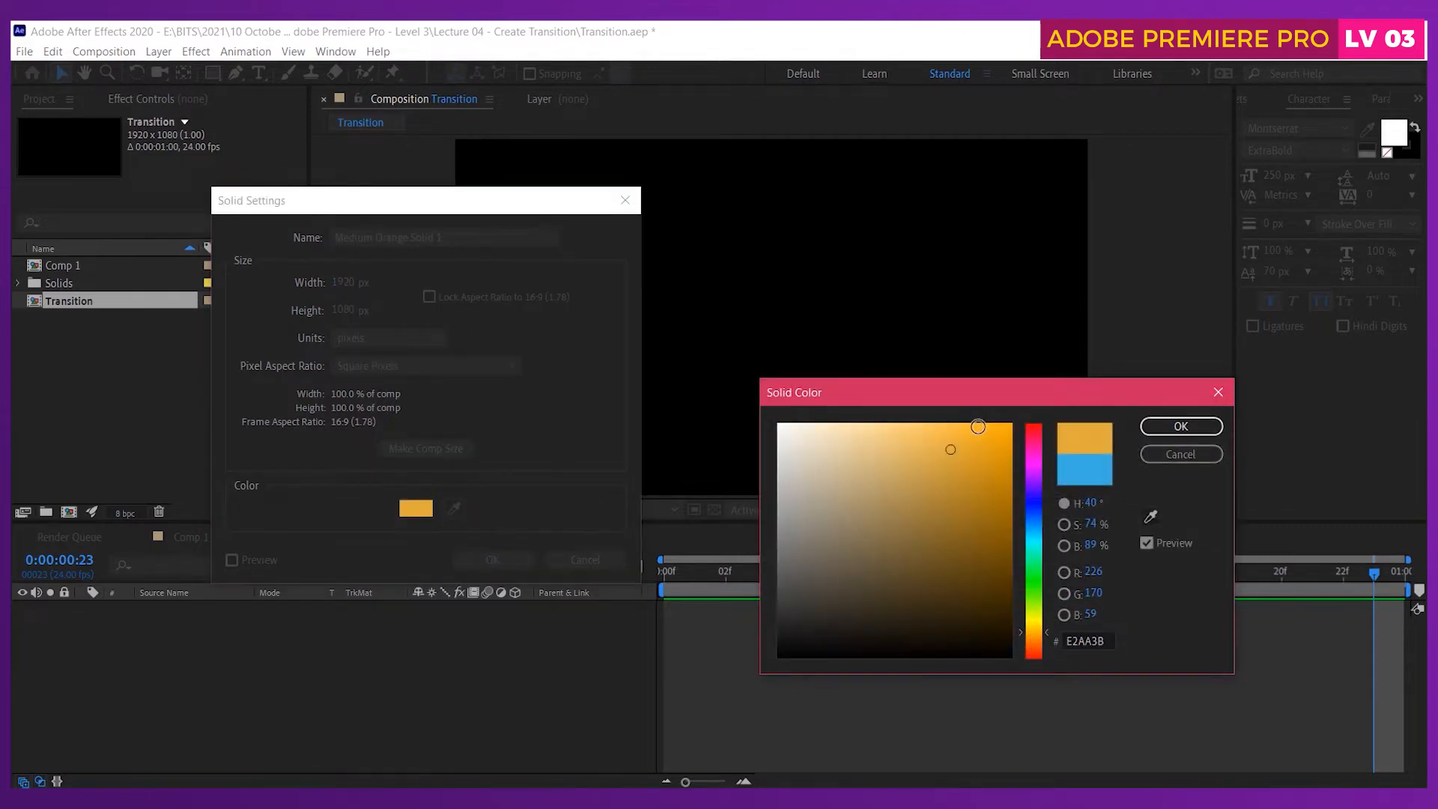
left_click_drag(971, 446, 957, 436)
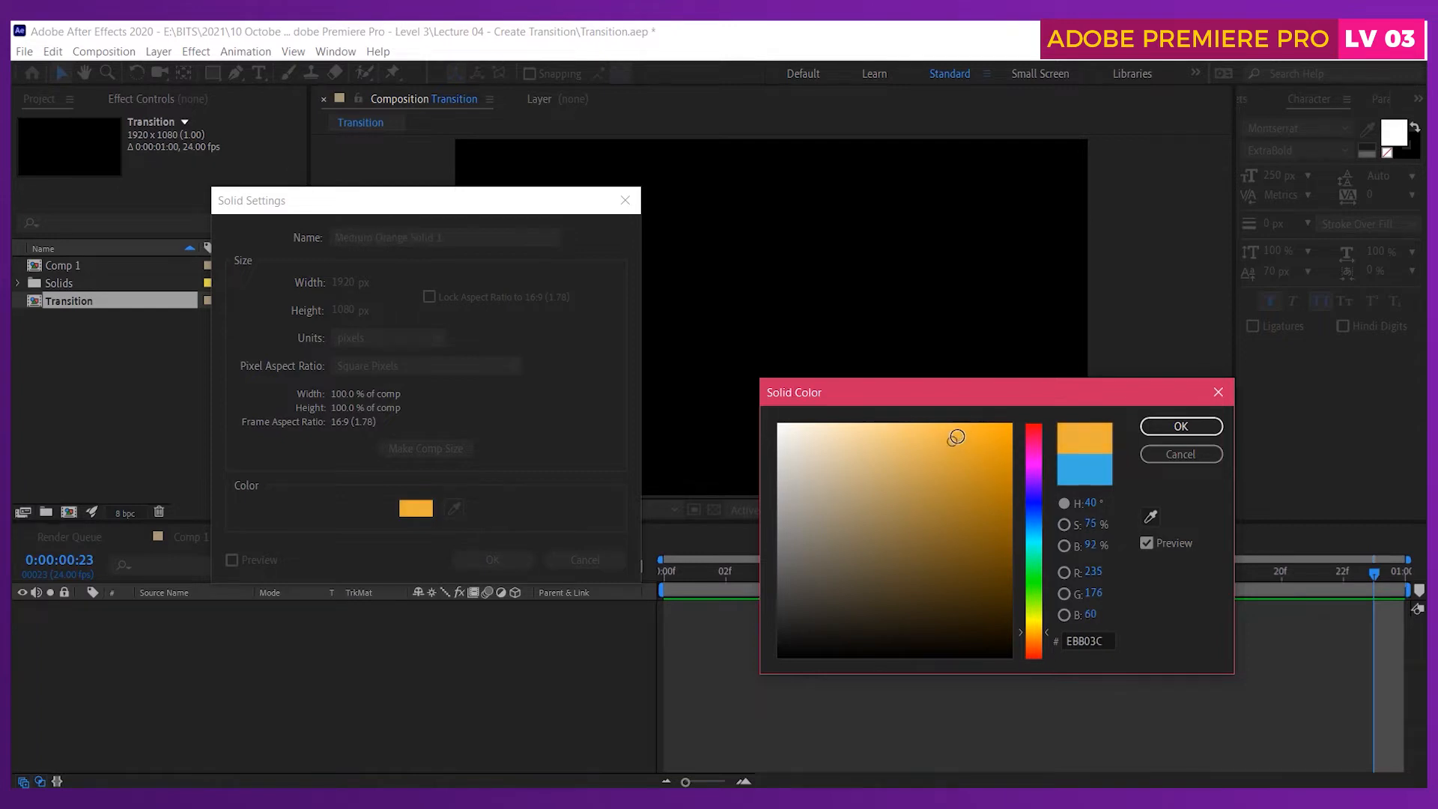
left_click(1179, 428)
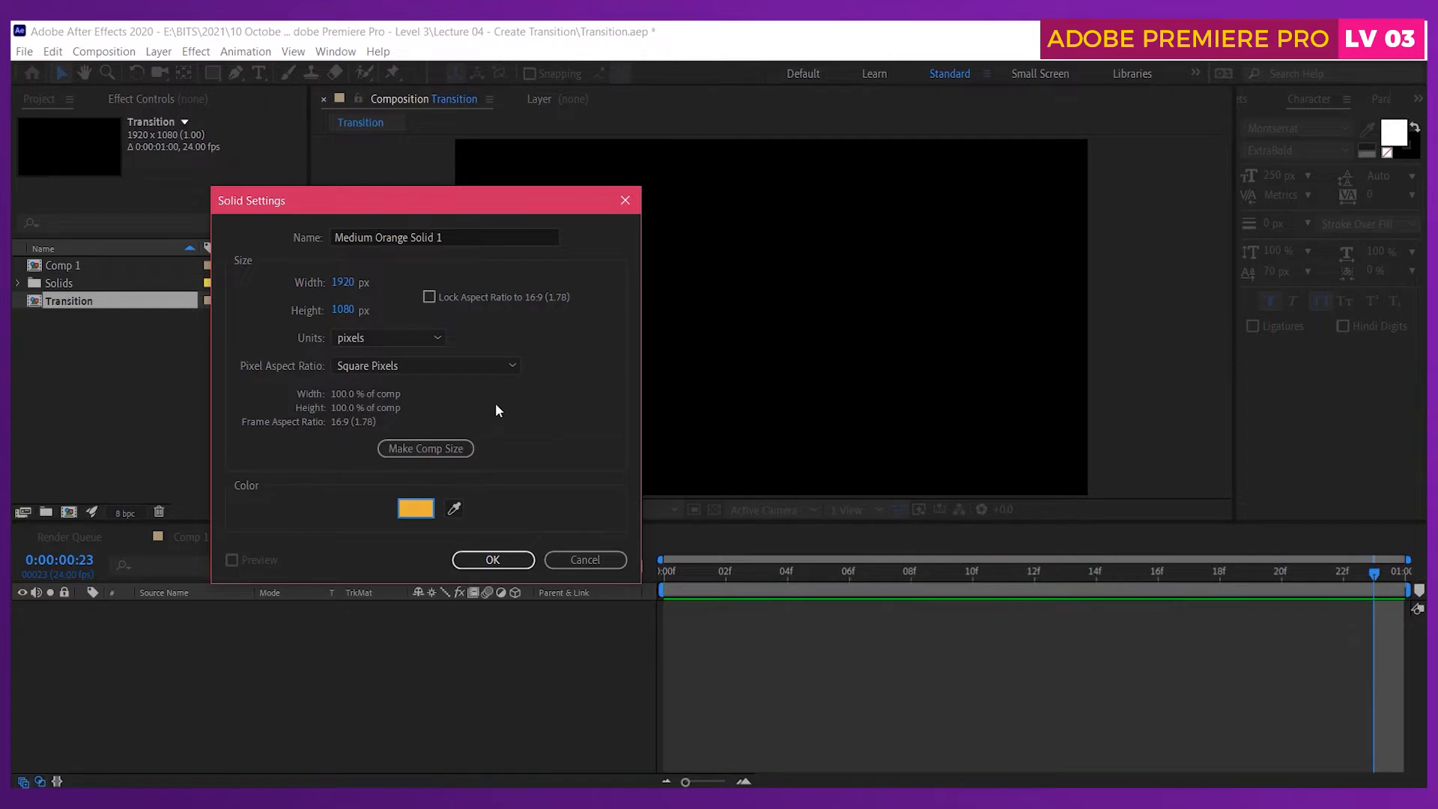
left_click(422, 448)
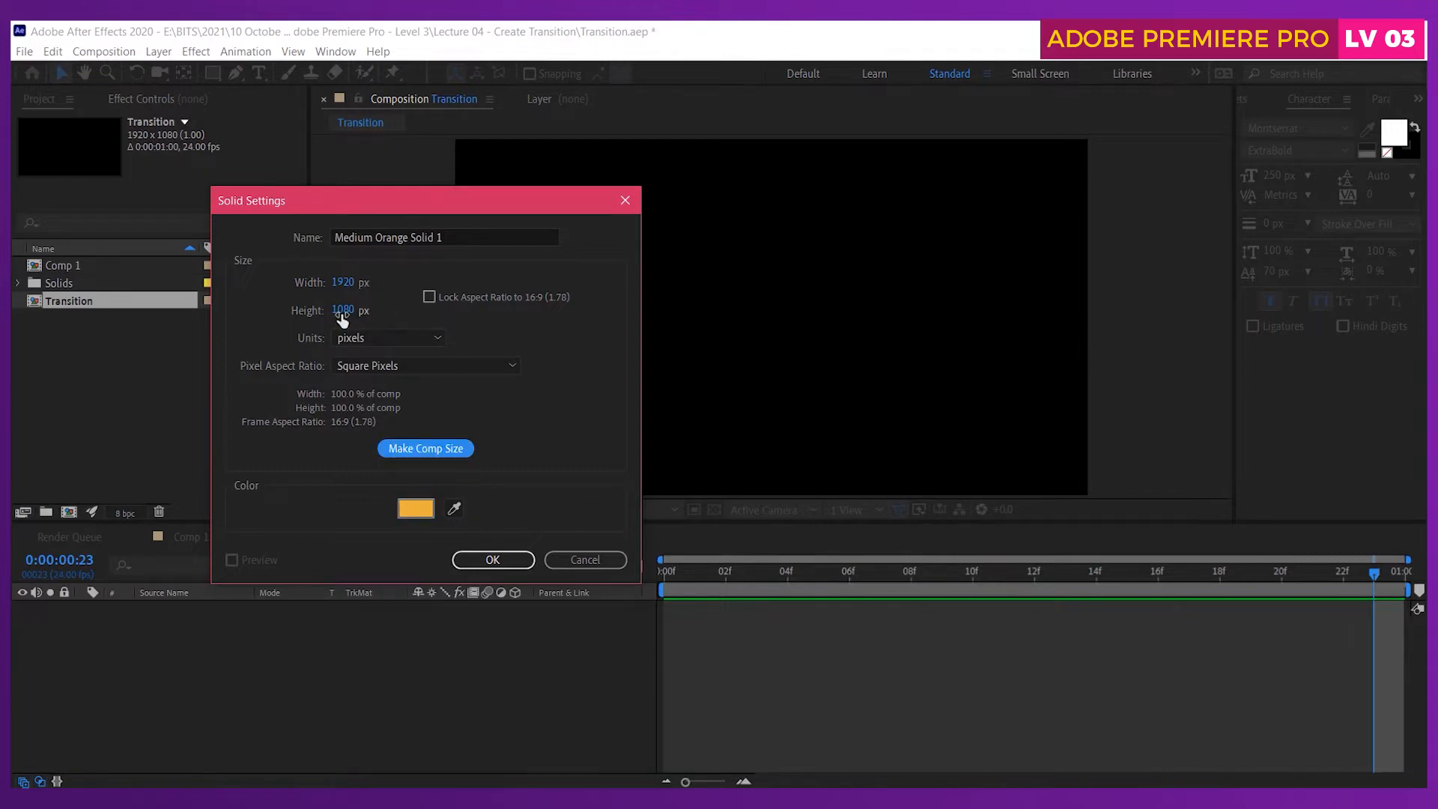
left_click(489, 560)
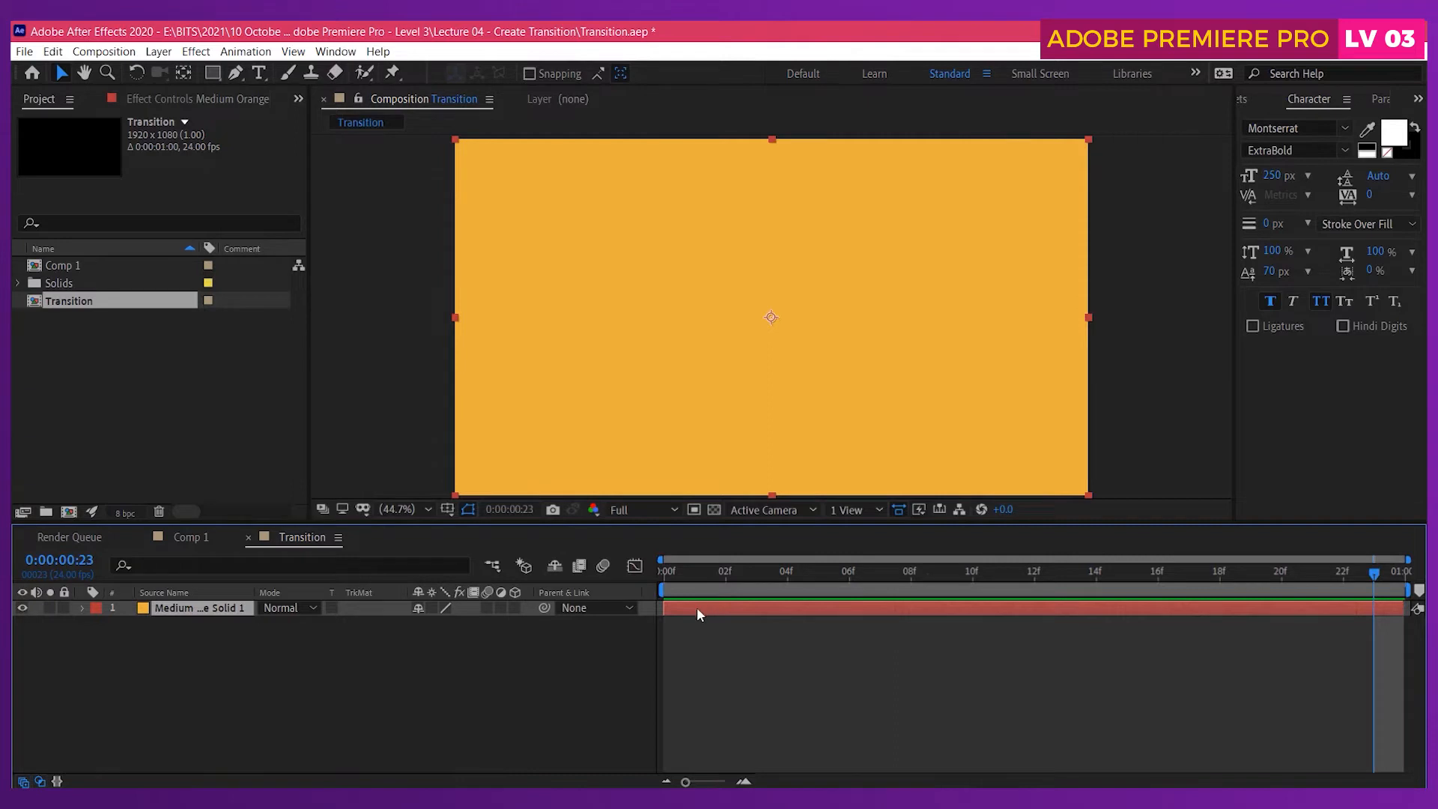
- Move the playhead back to the first frame and make the orange solid a 3D layer
left_click(685, 627)
left_click(678, 608)
left_click_drag(692, 577, 454, 588)
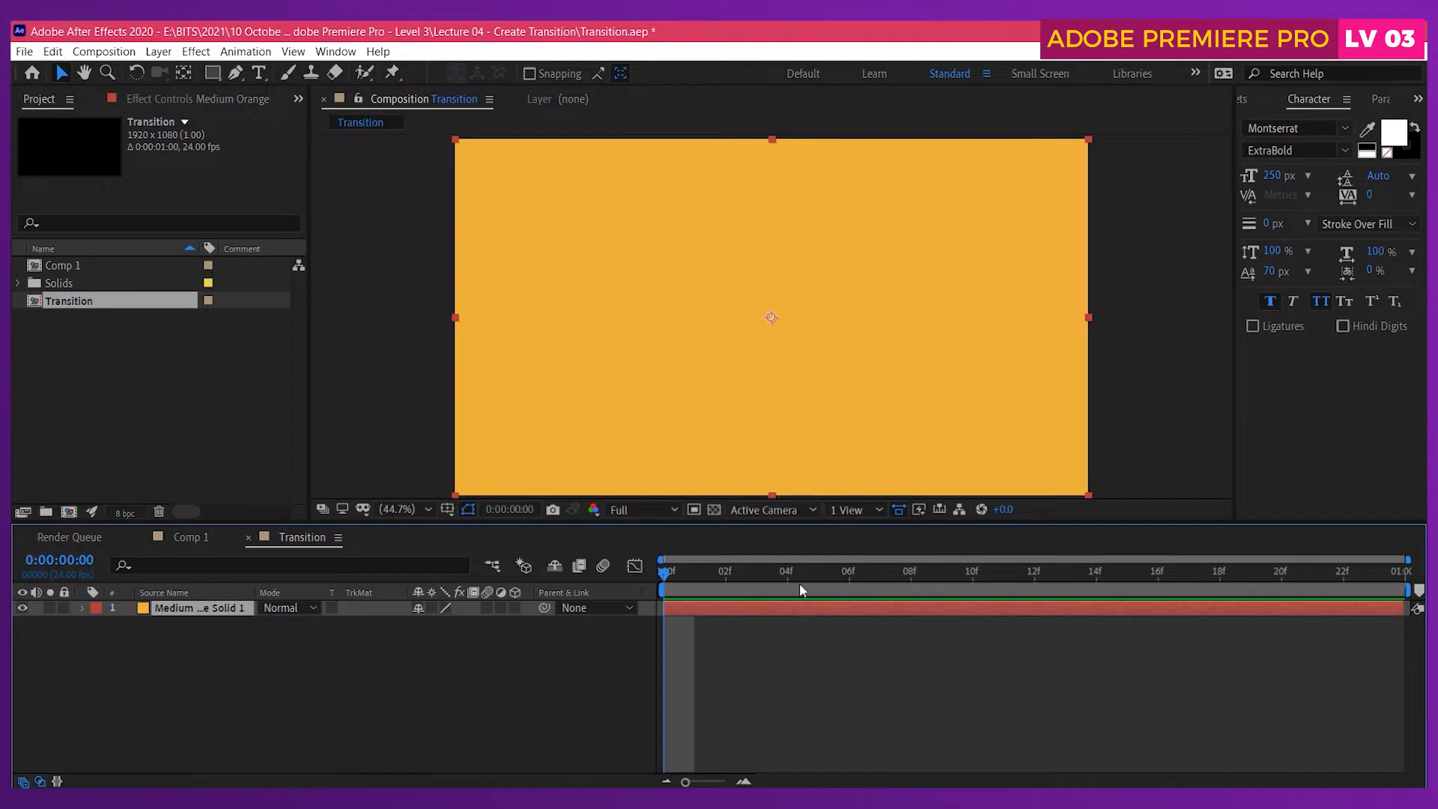
left_click_drag(754, 579, 604, 574)
left_click(514, 609)
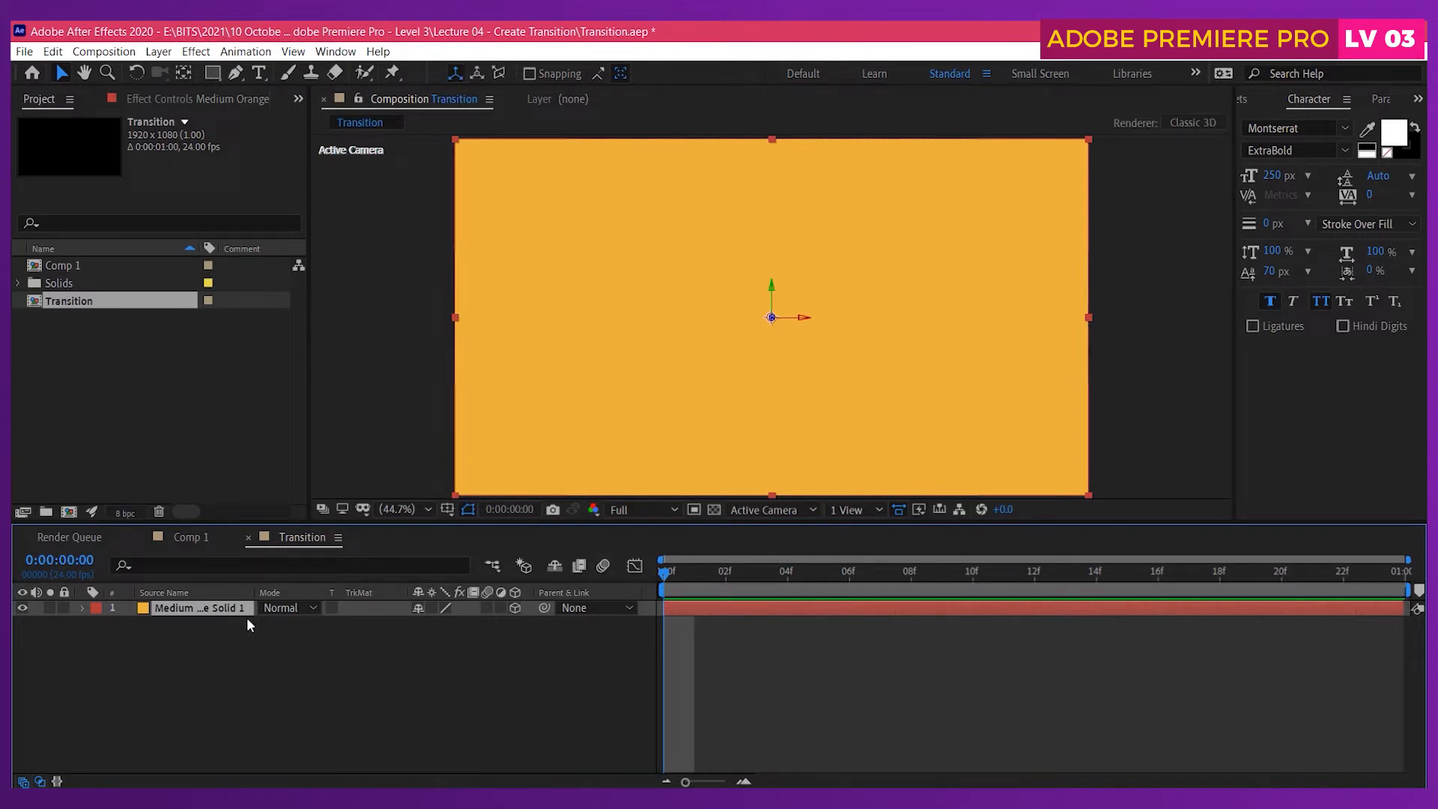
- Enable keyframing for the orange solid's Y Rotation and Scale at the first frame
left_click(81, 608)
left_click(99, 624)
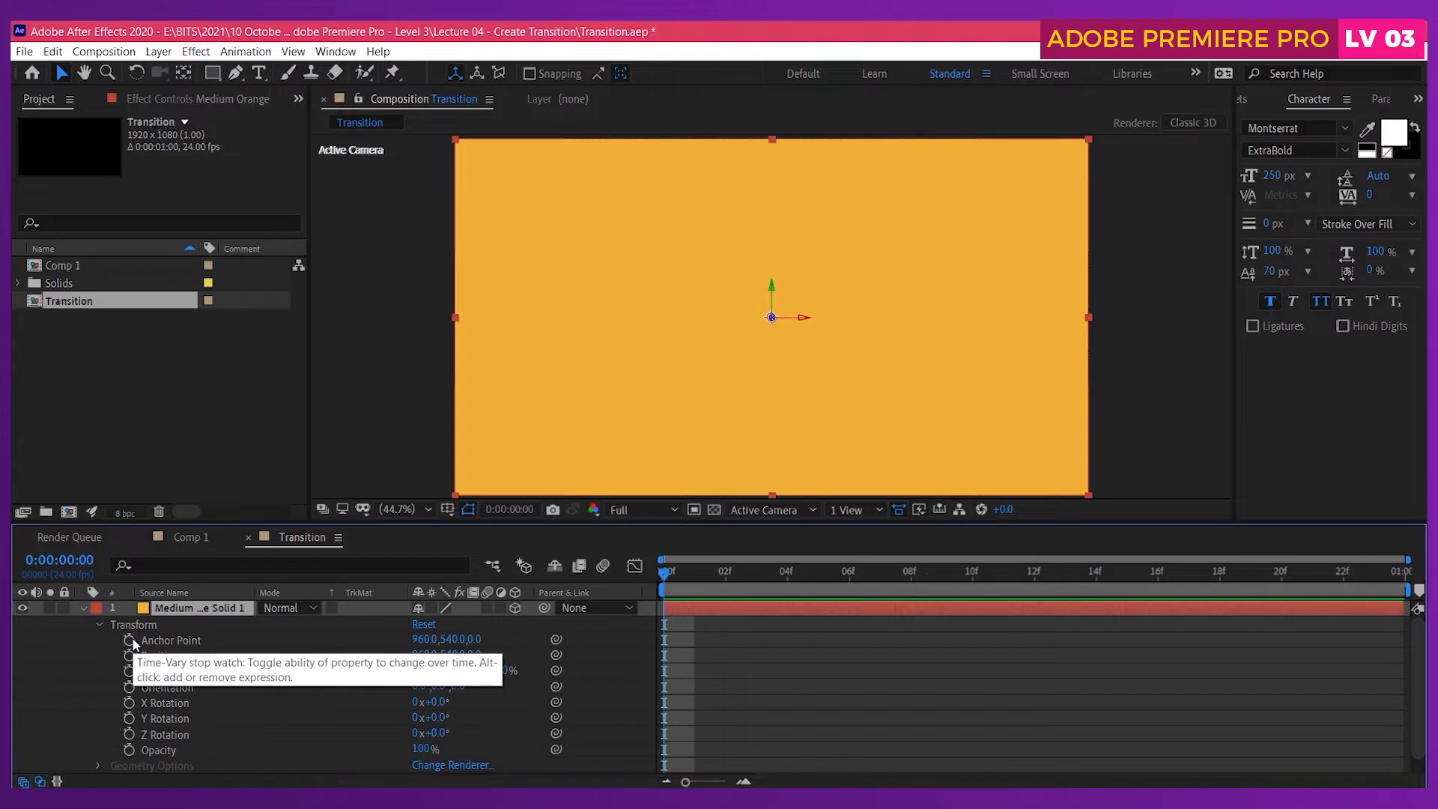
left_click(130, 719)
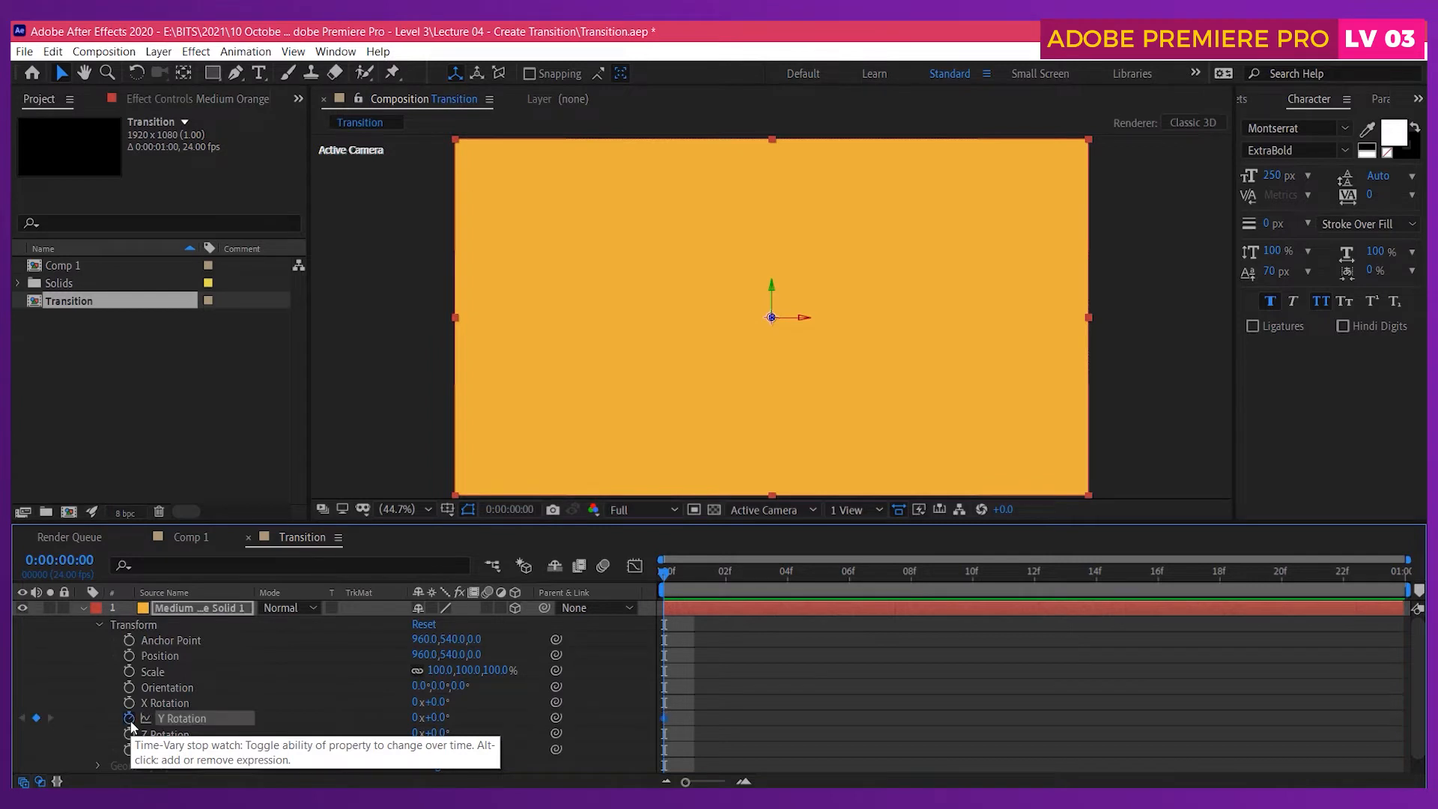
left_click(130, 672)
- Move the Scale and Y Rotation keyframes together to frame 12
left_click_drag(708, 646, 658, 737)
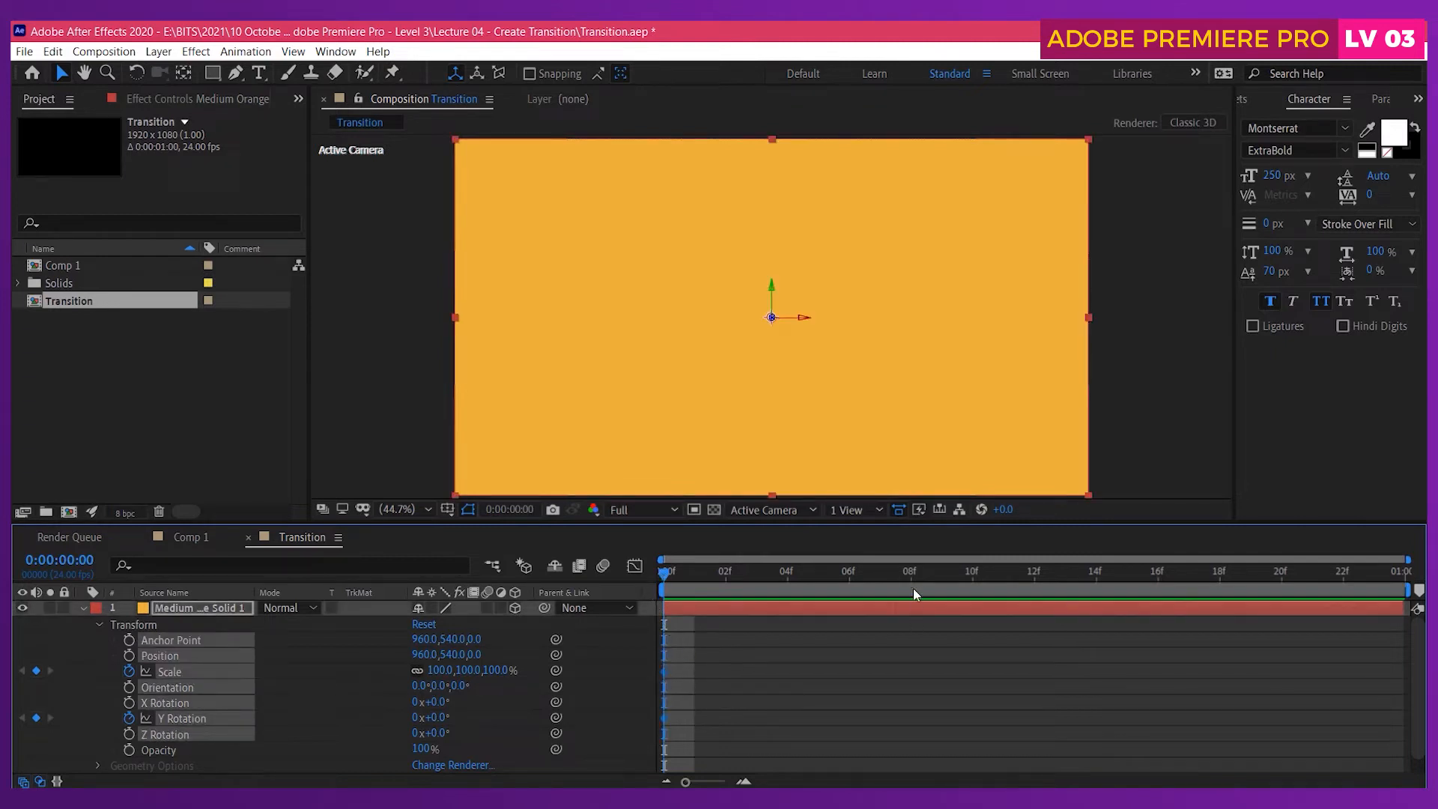
left_click(987, 578)
left_click_drag(987, 579, 1065, 582)
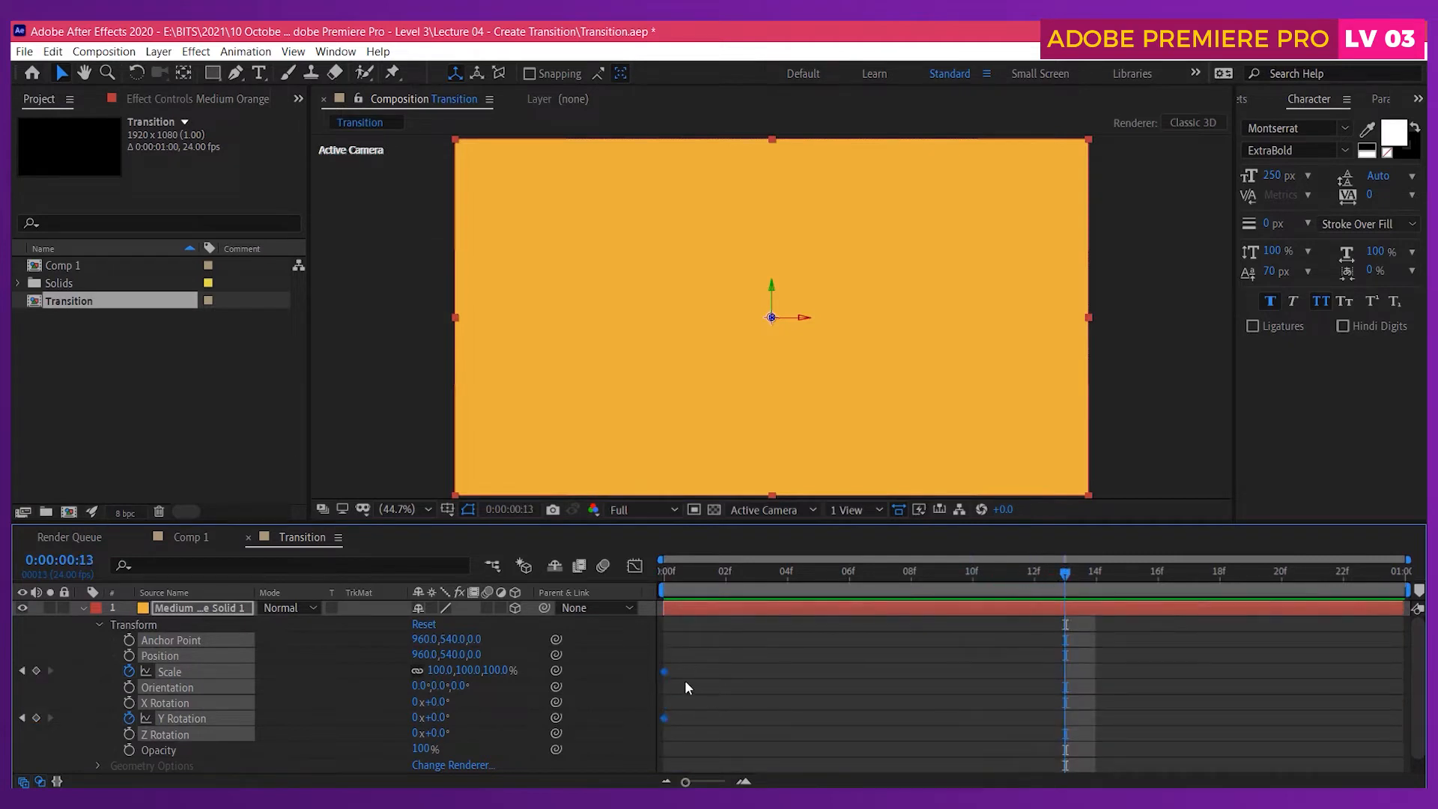
left_click(999, 571)
left_click_drag(1001, 570, 1023, 573)
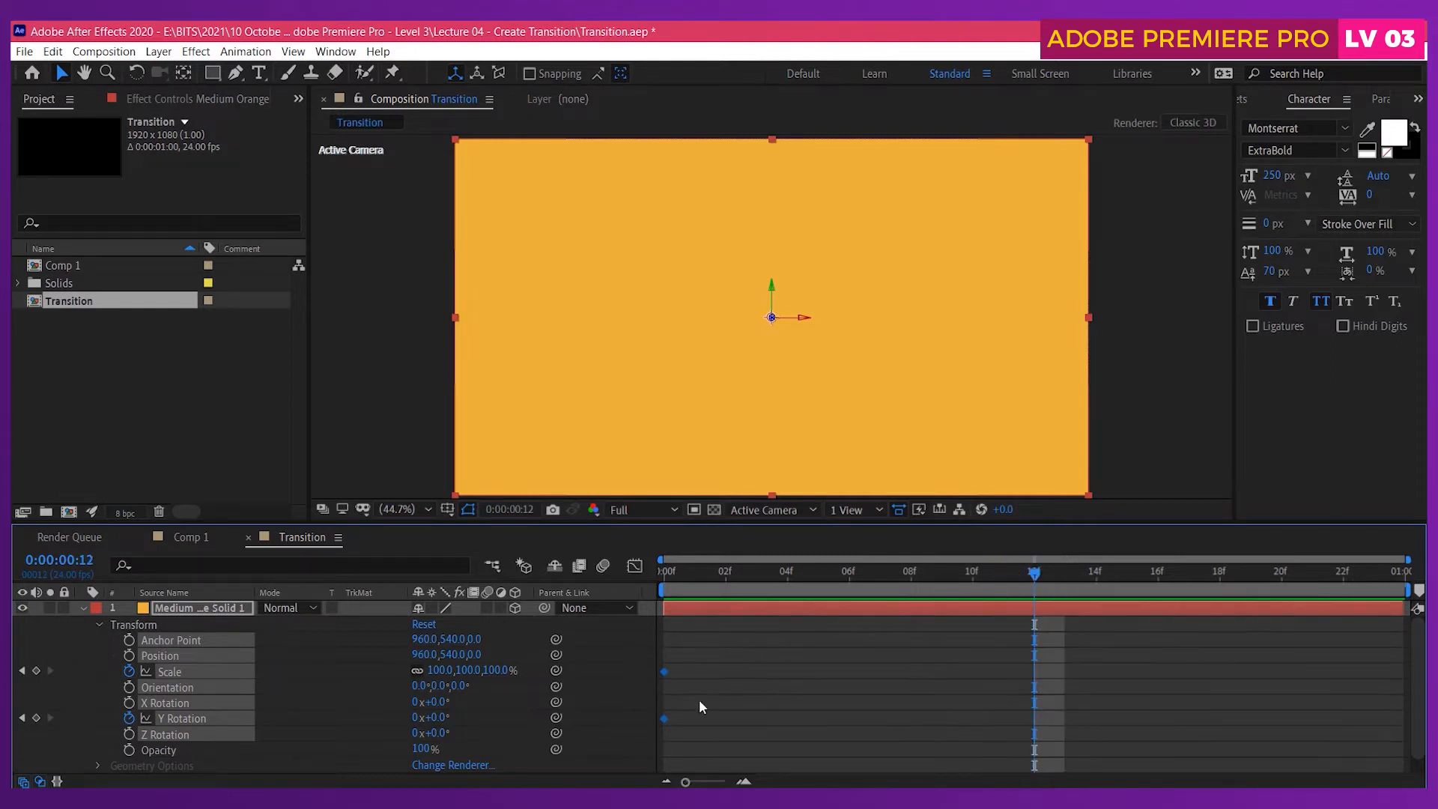
left_click_drag(663, 670, 1040, 668)
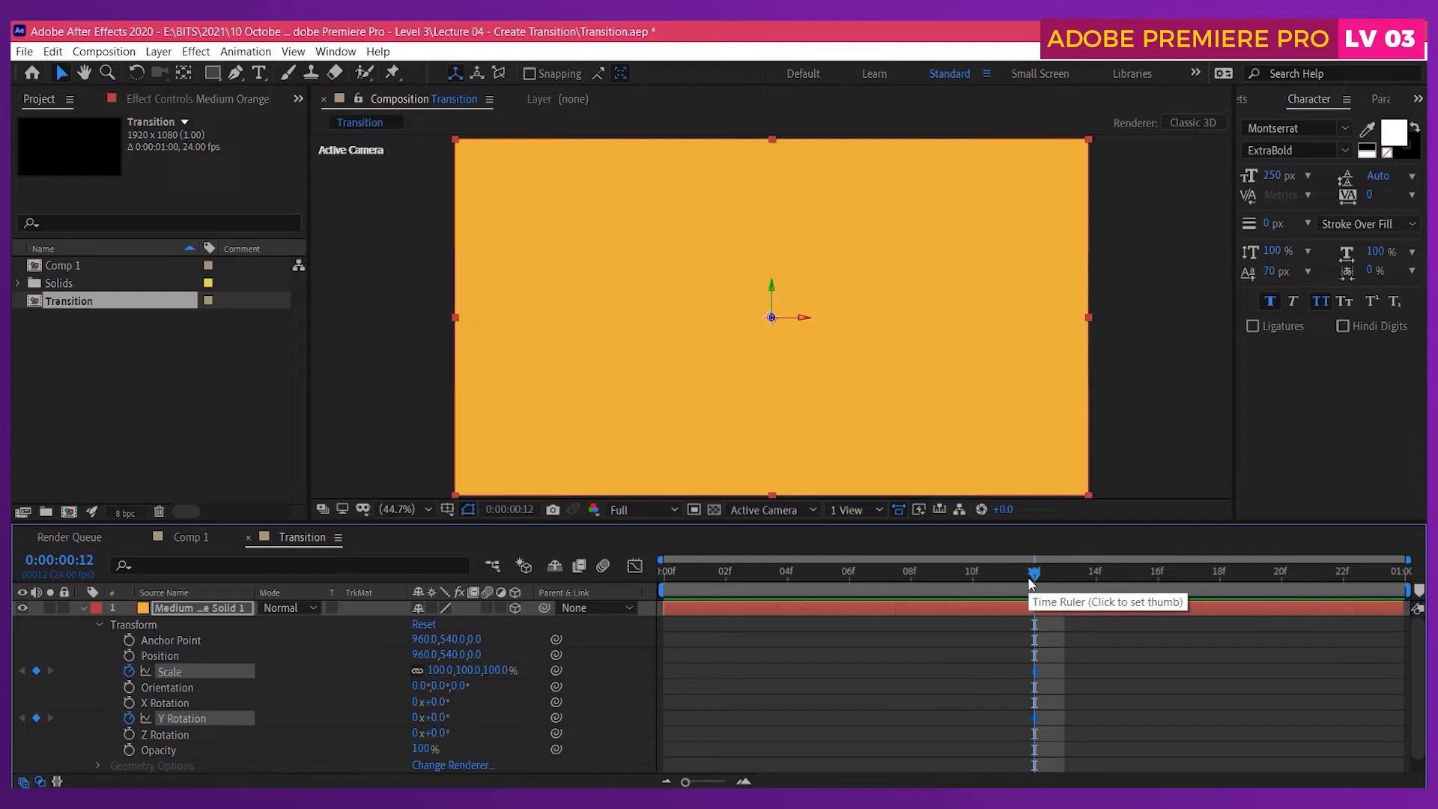
- At the first frame, keyframe the orange solid's Y Rotation at 90° and its Scale at 0%
left_click_drag(1031, 583, 614, 568)
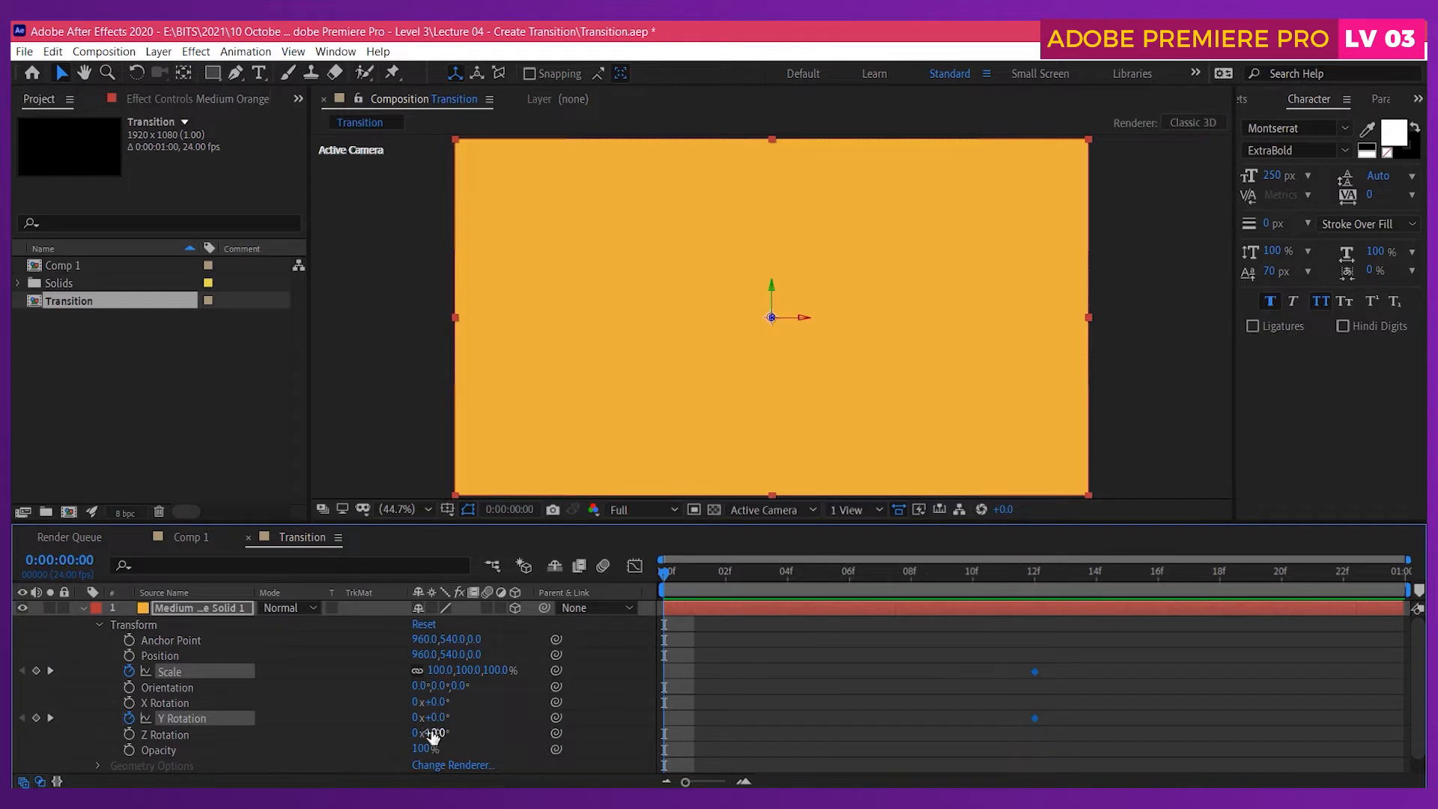
left_click_drag(442, 737, 527, 722)
key("ctrl+z")
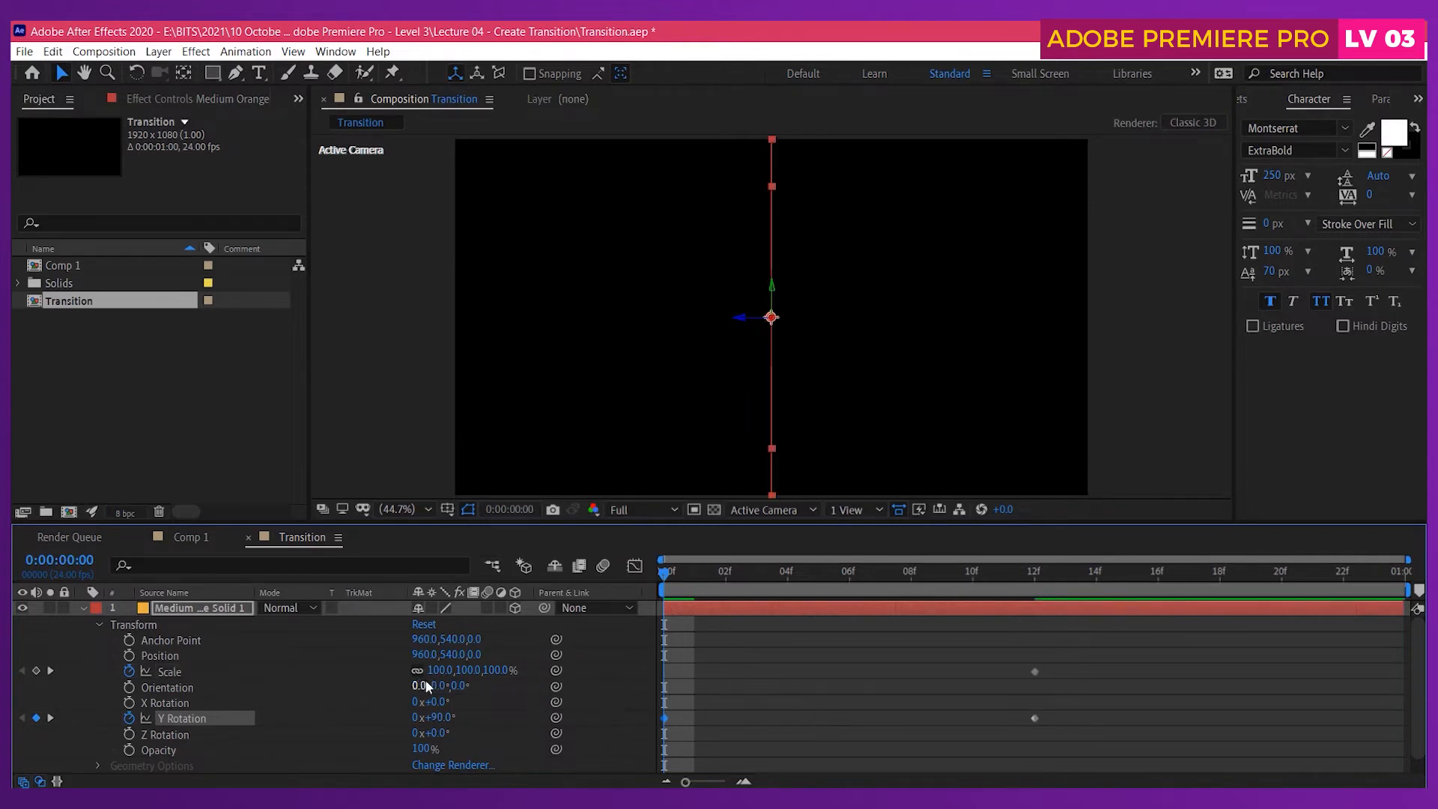
left_click(442, 671)
type("0")
key("Return")
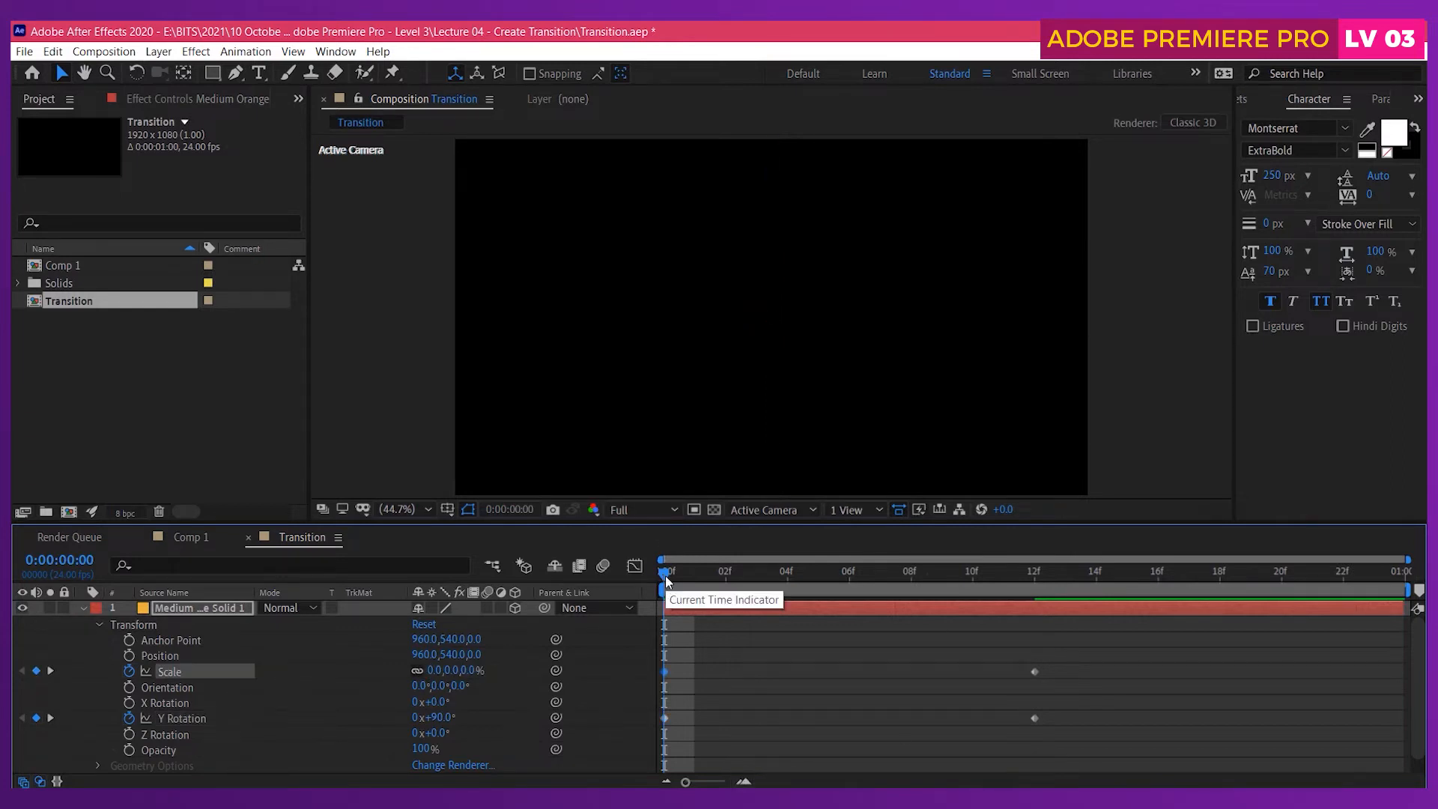
- Play back the solid's rotating and scaling animation and scrub through it to frame 12
key("space")
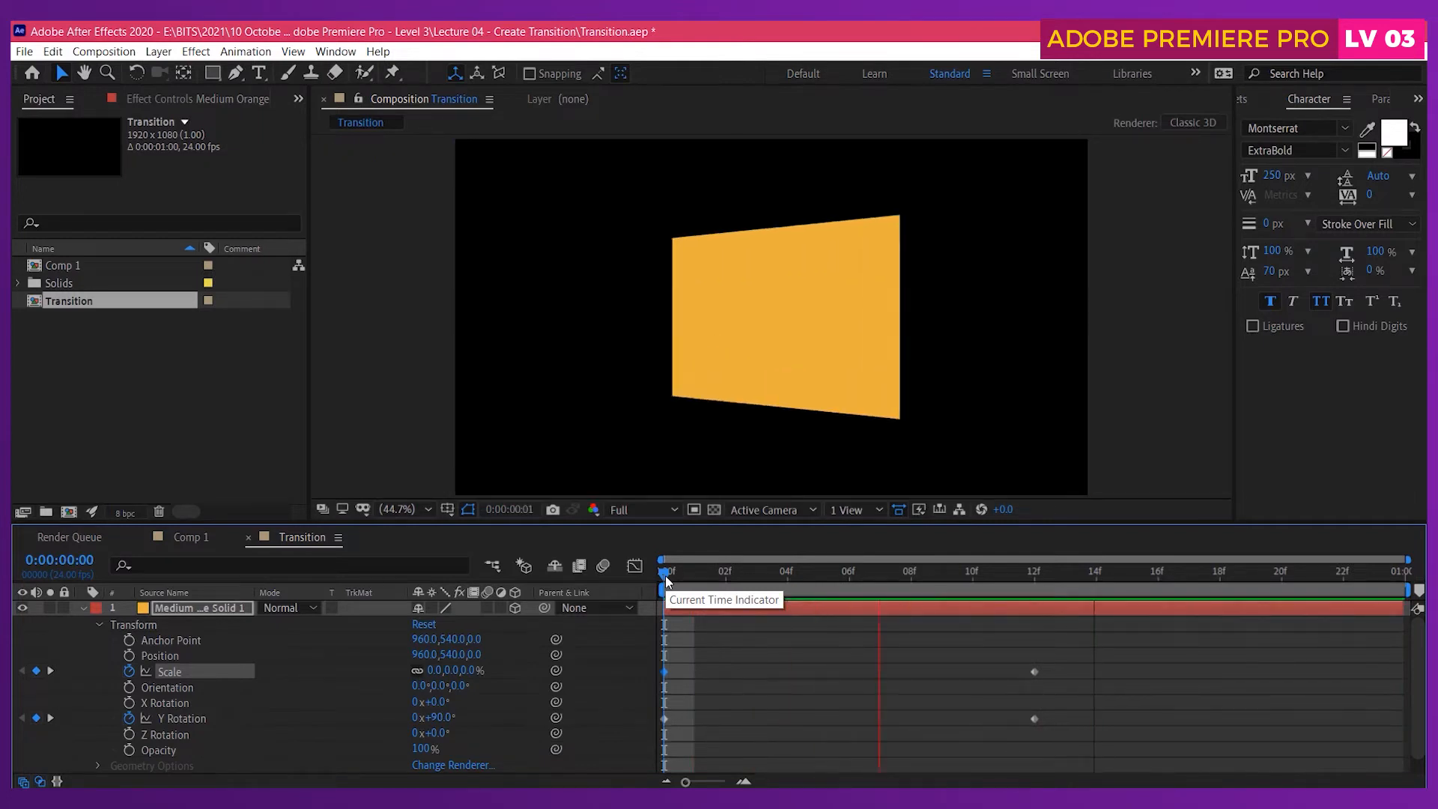
mouse_move(667, 578)
left_mouse_down()
mouse_move(803, 572)
mouse_move(668, 583)
mouse_move(702, 588)
mouse_move(789, 570)
mouse_move(672, 560)
left_mouse_up()
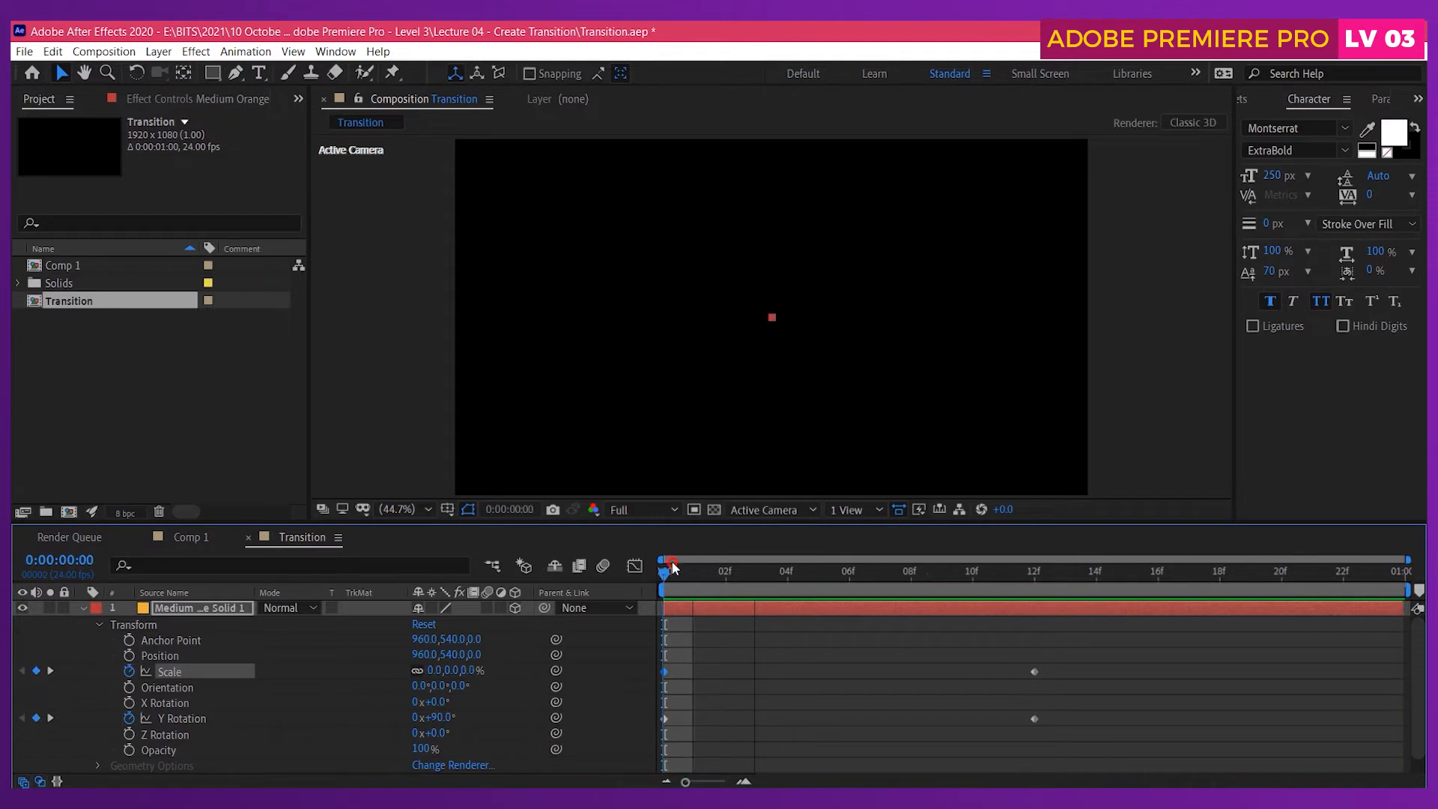
left_click_drag(672, 567, 1034, 574)
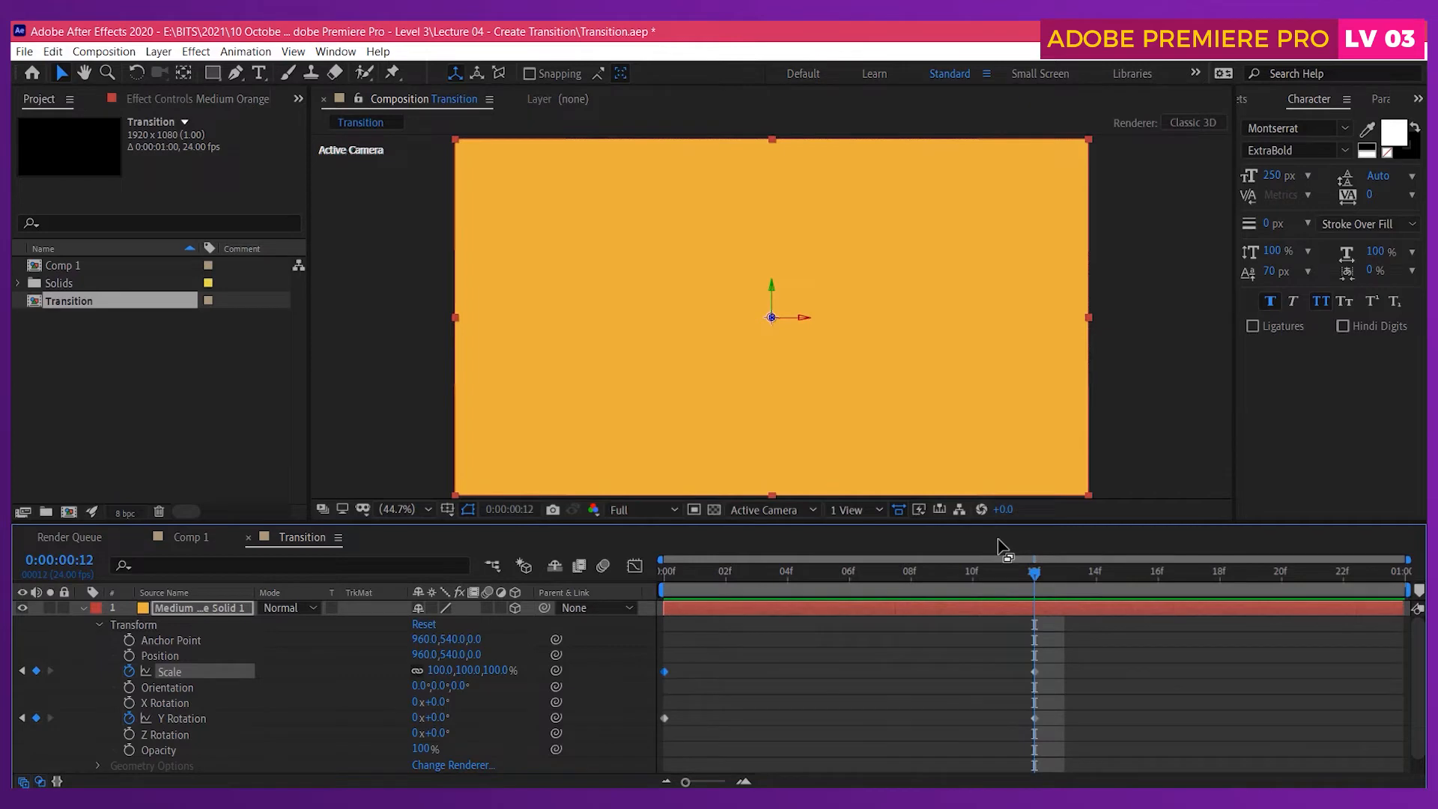
- Move the ending Scale and Y Rotation keyframes to frame 6 and place the playhead at frame 16
mouse_move(1036, 577)
left_mouse_down()
mouse_move(1361, 600)
mouse_move(1103, 561)
mouse_move(1029, 586)
left_mouse_up()
left_click_drag(1070, 657, 842, 720)
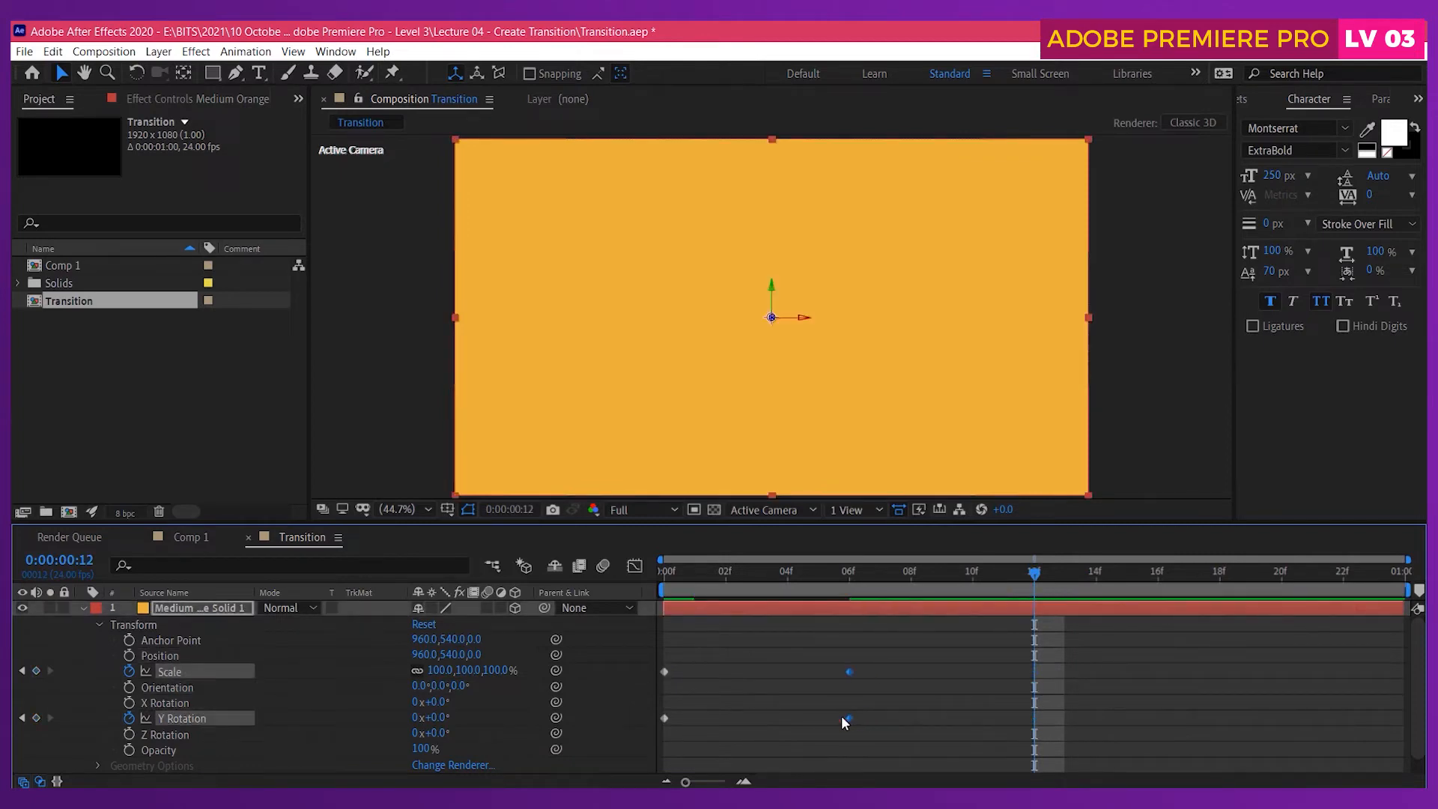
left_click_drag(847, 585, 1159, 618)
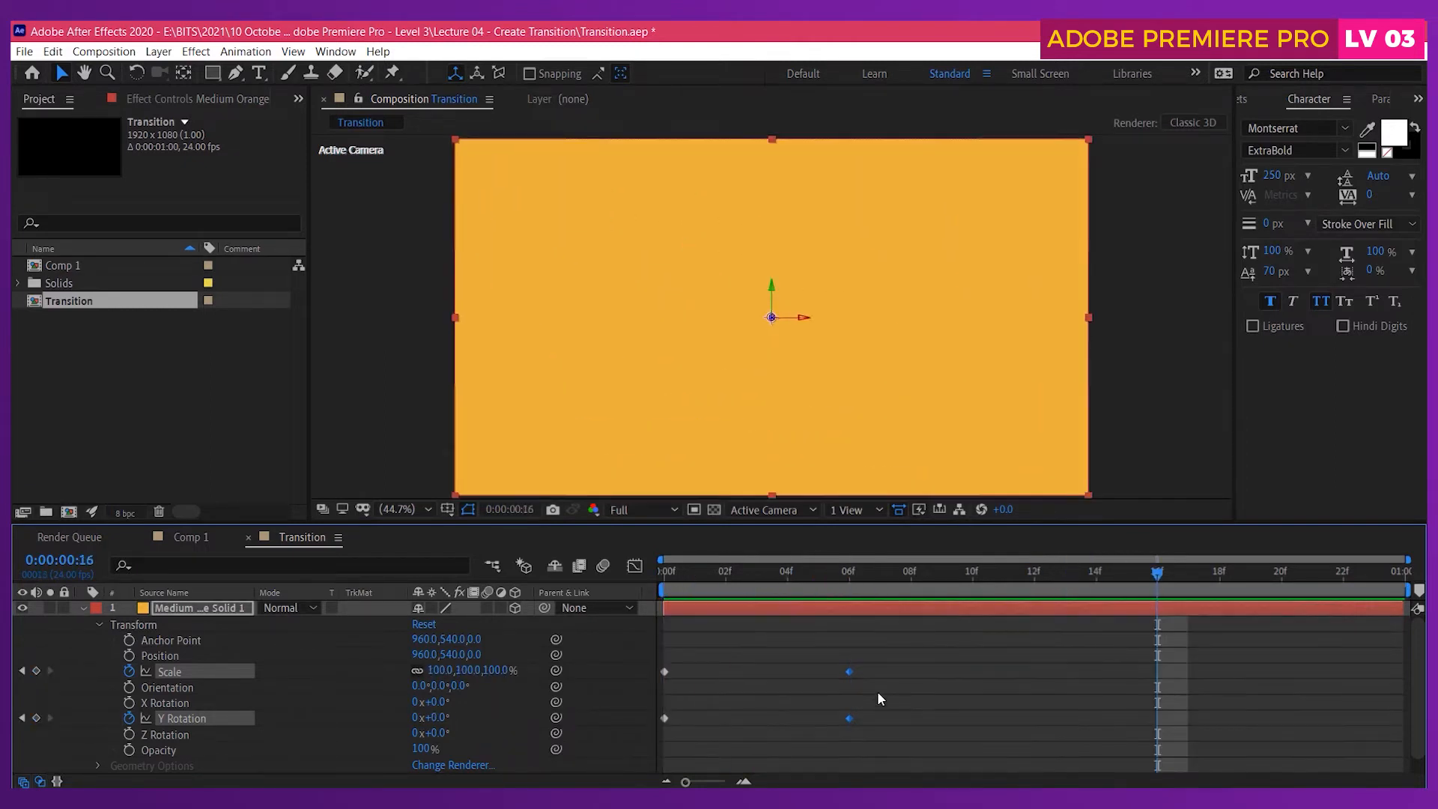
- Duplicate the frame 6 Scale and Y Rotation keyframes at frame 16, and scrub the playhead across the held section
left_click_drag(879, 664, 837, 721)
left_click_drag(1155, 575, 1034, 610)
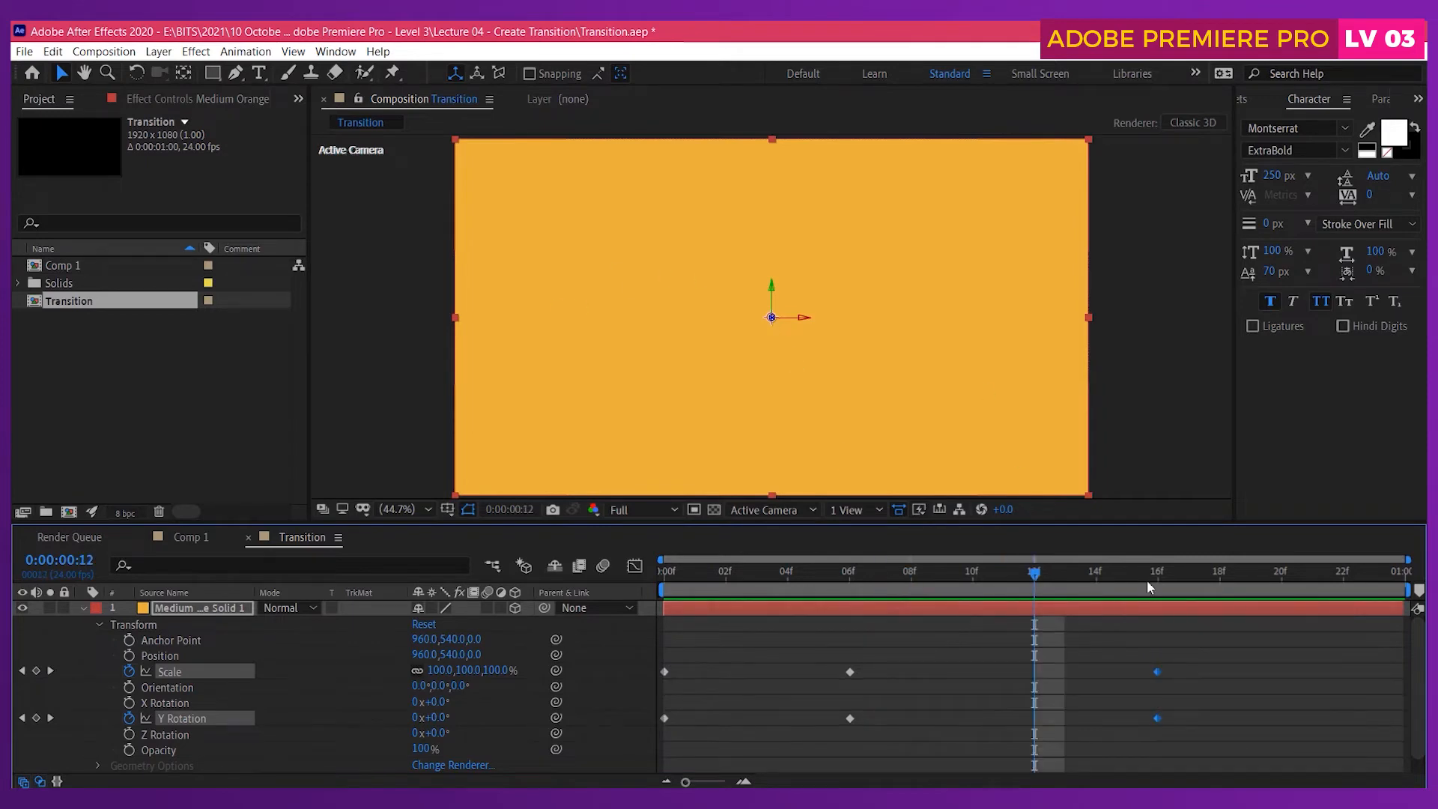
left_click_drag(1107, 583, 1152, 582)
- At frame 23, keyframe the orange solid's Y Rotation at -90° and its Scale at 0%
left_click(1210, 574)
left_click_drag(1210, 574, 1398, 569)
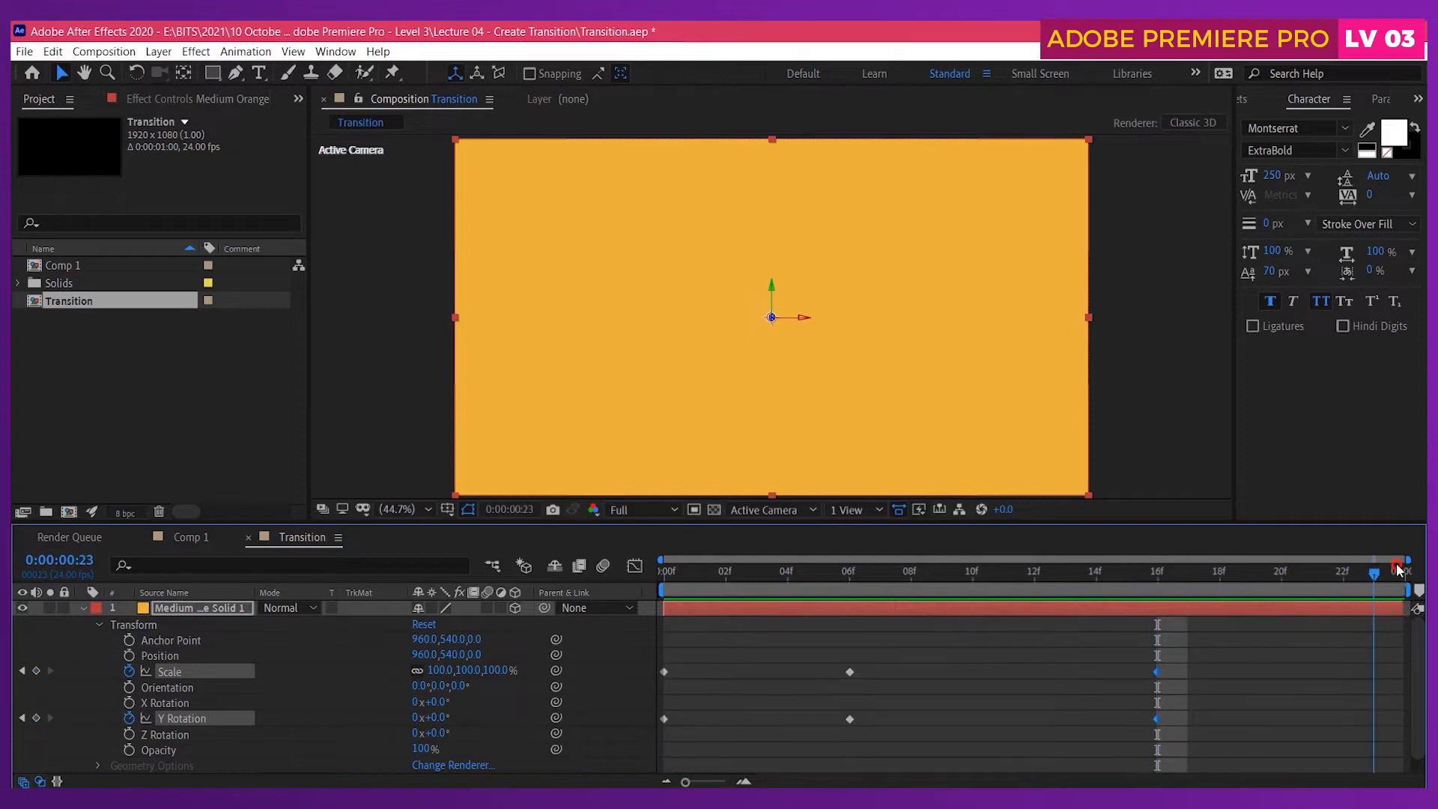
left_click(435, 717)
type("-90")
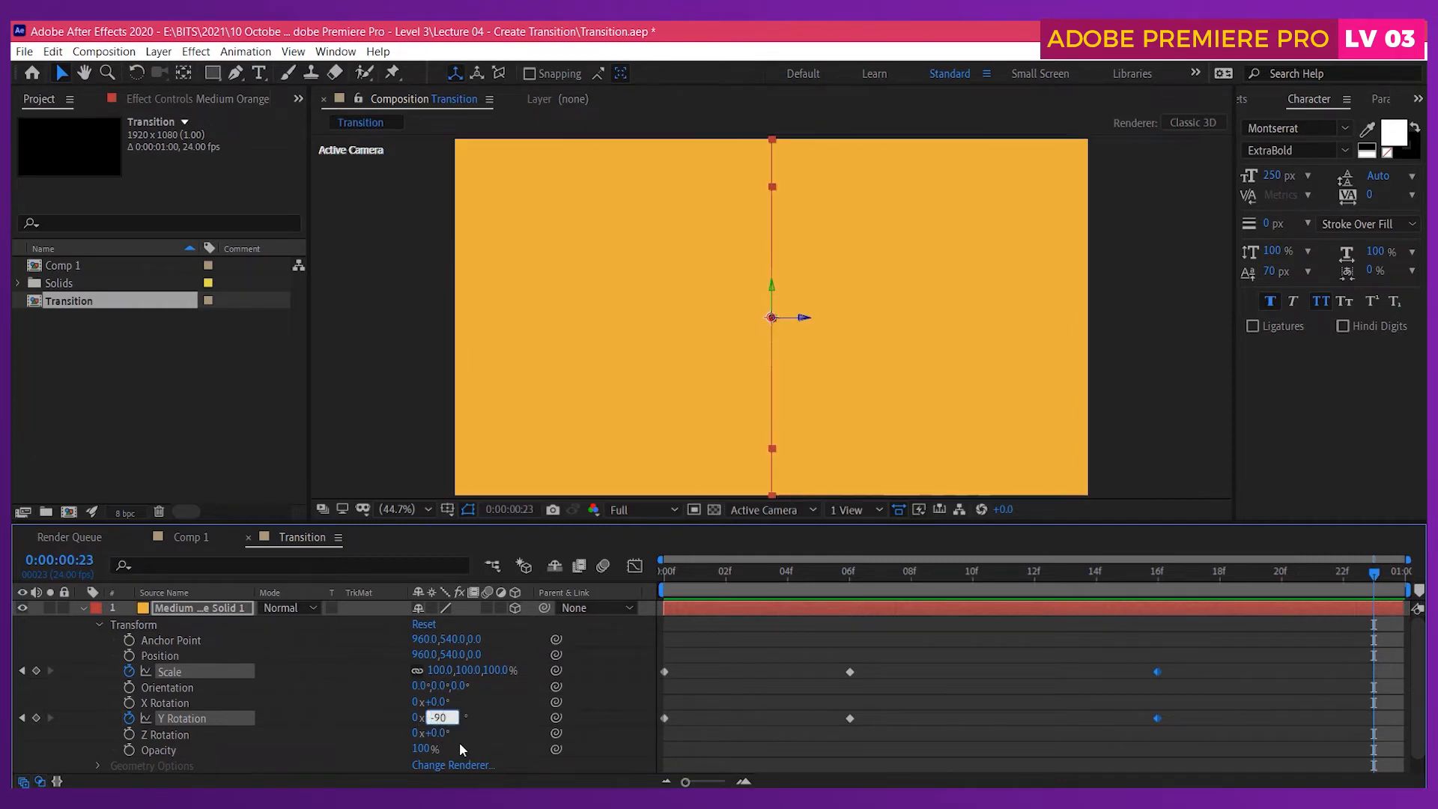
key("Return")
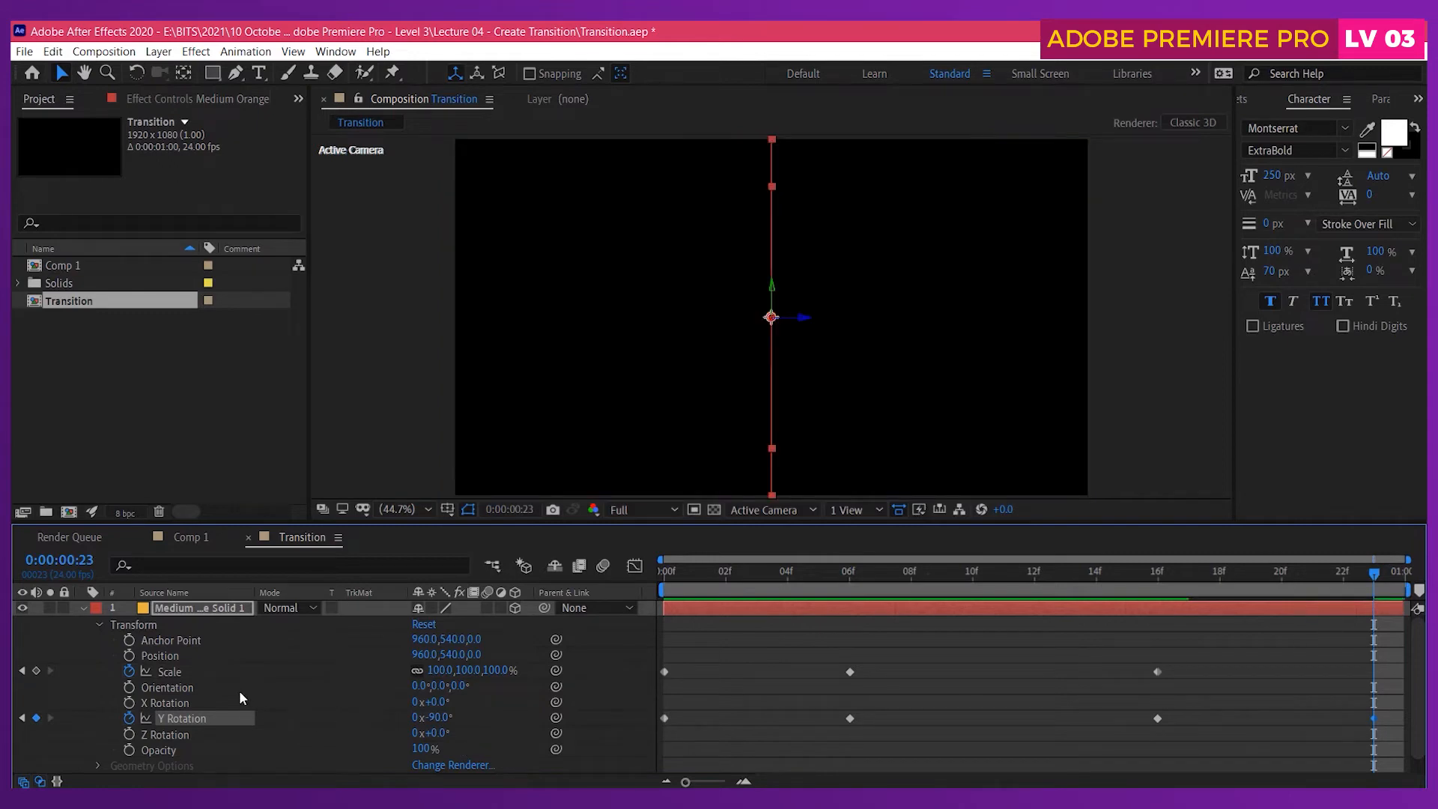
left_click(439, 671)
type("0")
key("Return")
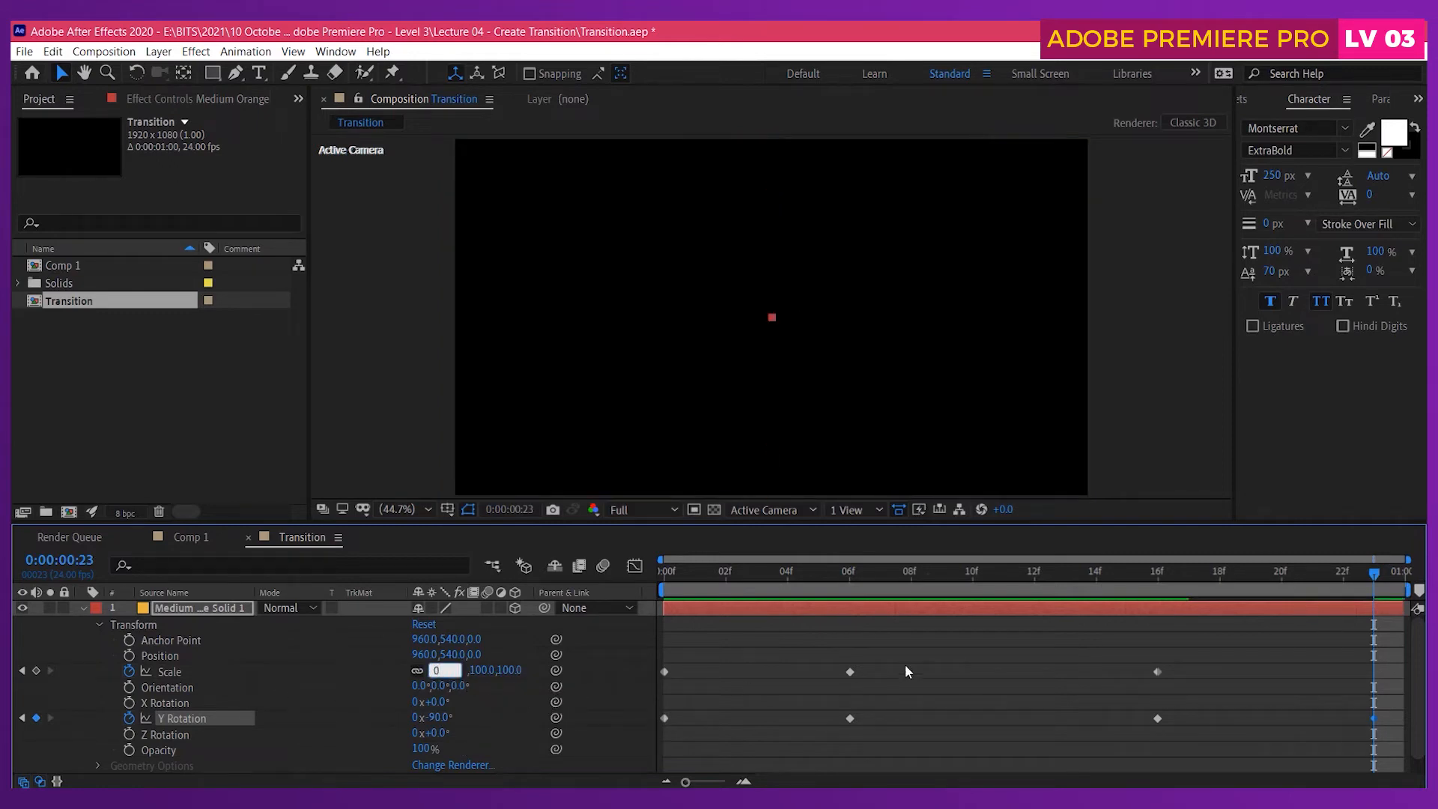
- Play back the full in-and-out animation from the first frame and scrub to frame 6
left_click_drag(708, 573, 654, 572)
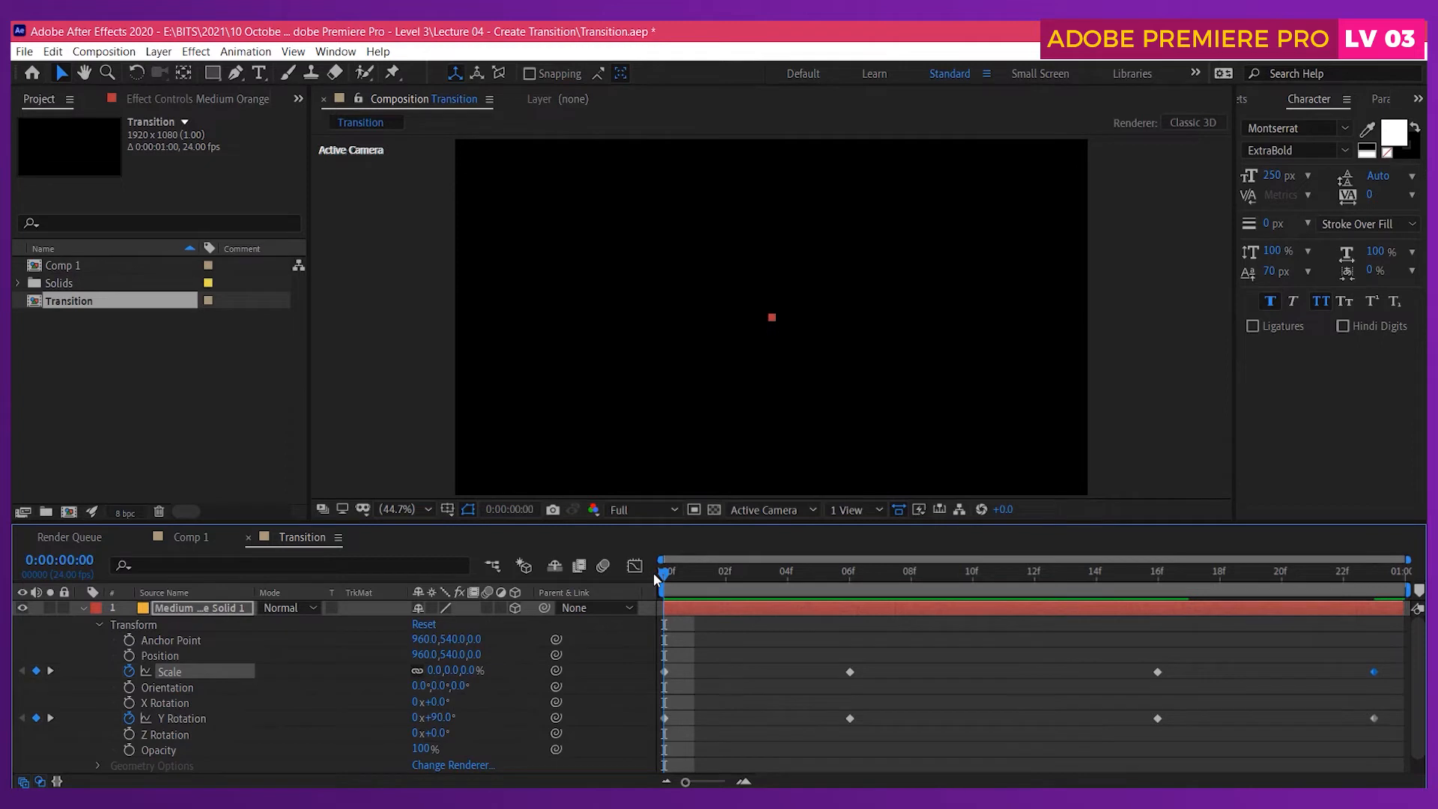
key("space")
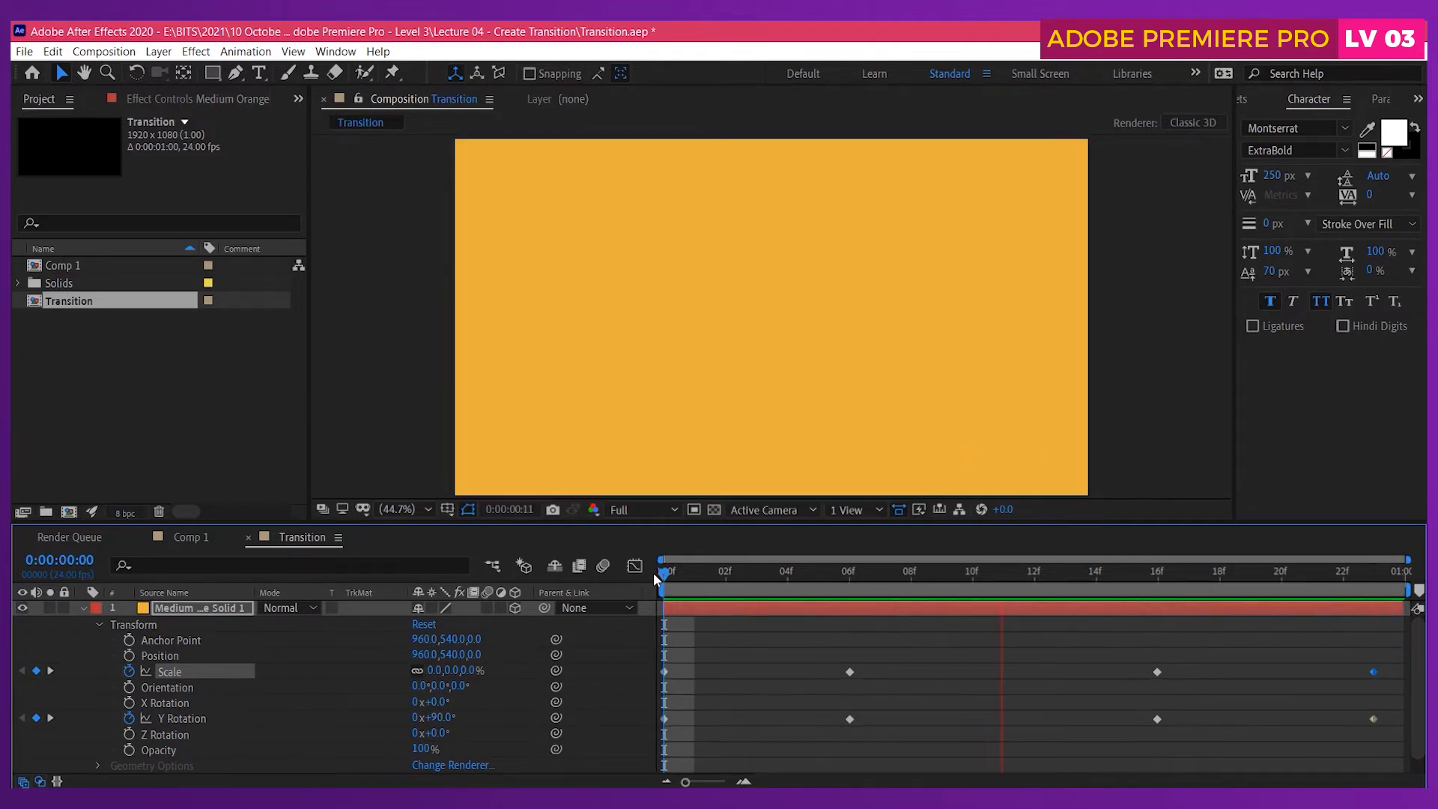
left_click_drag(653, 572, 851, 597)
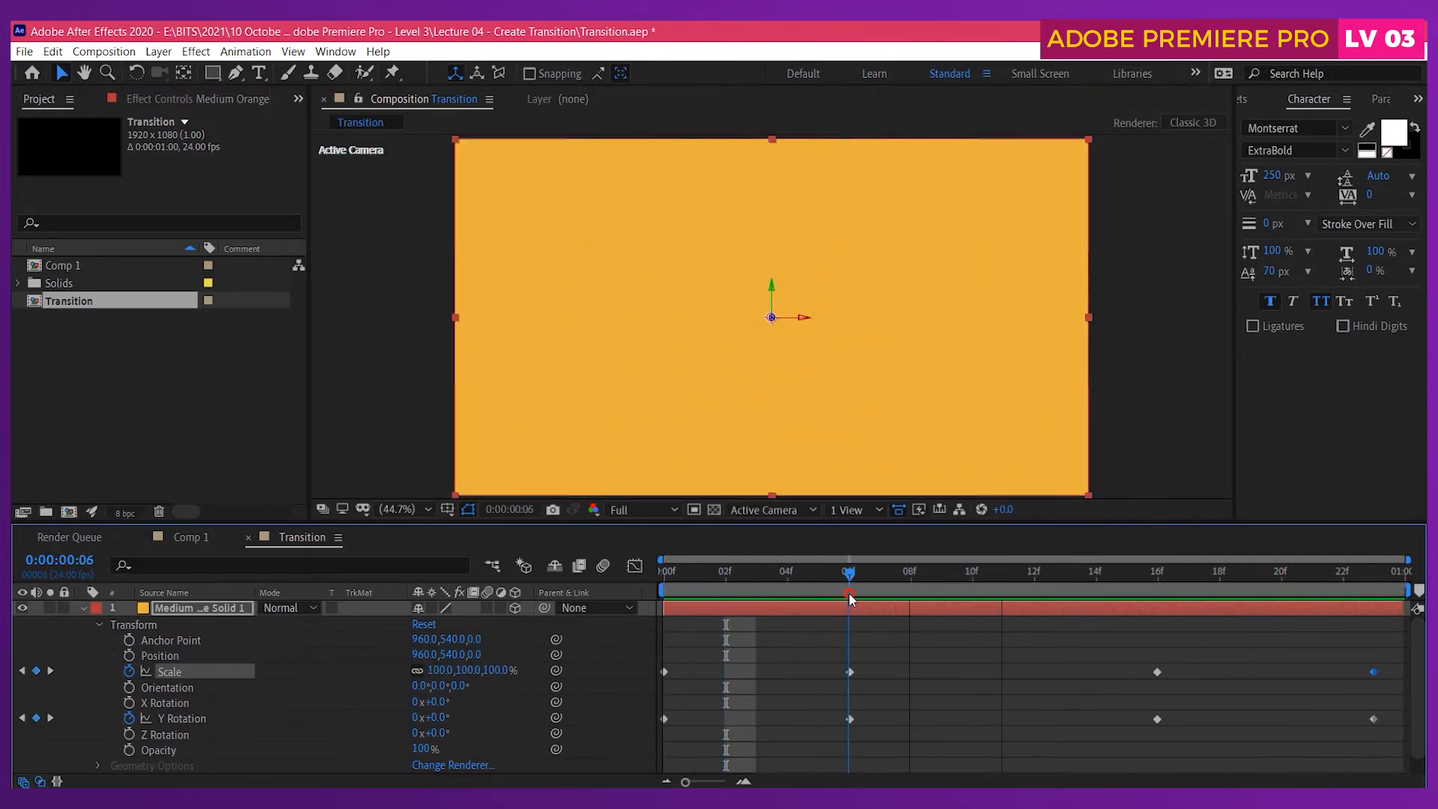
- Move the frame 6 Scale and Y Rotation keyframes to frame 8, and the final pair to the composition's end at one second
left_click_drag(906, 670, 907, 721)
key("space")
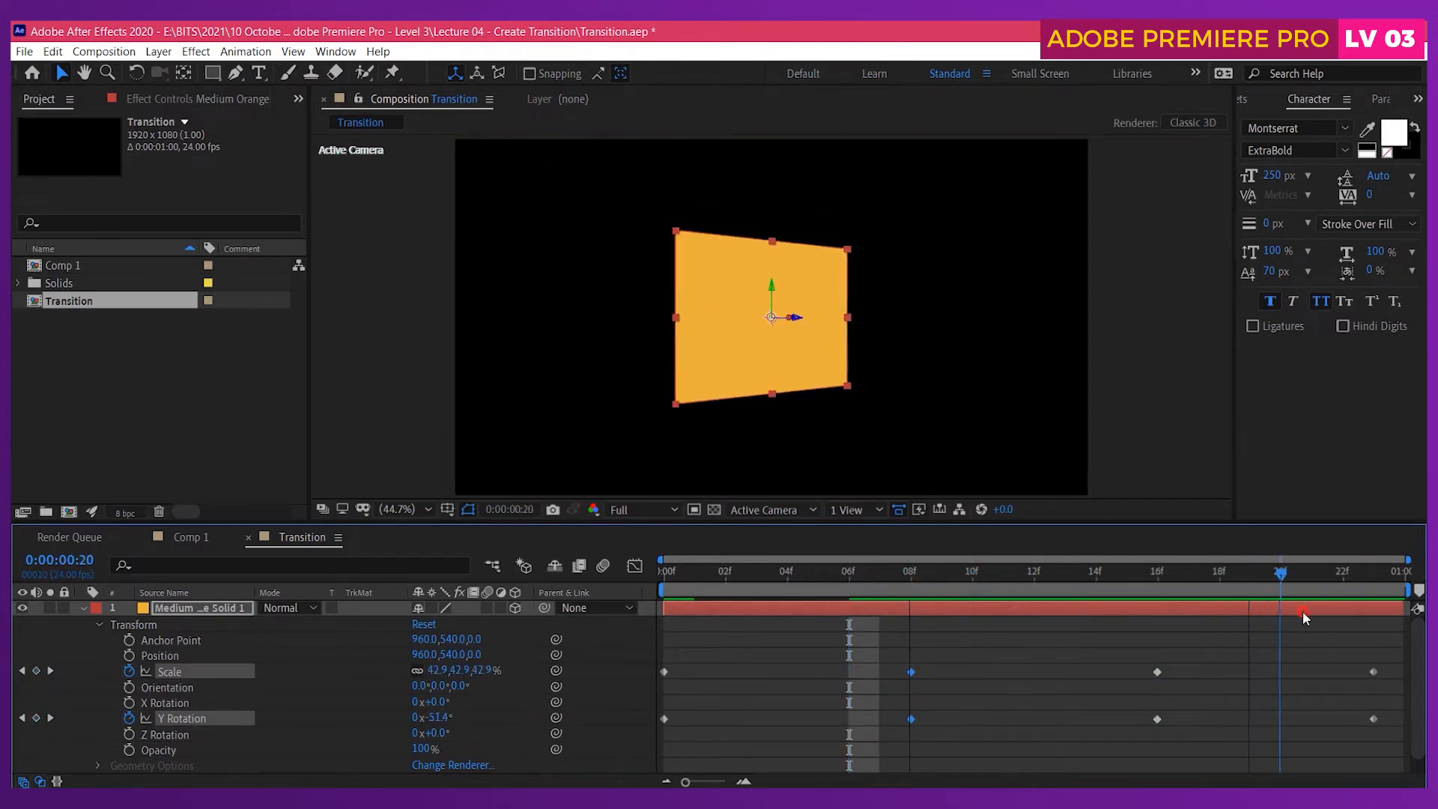
left_click_drag(1392, 637, 1355, 653)
left_click_drag(1372, 717, 1395, 721)
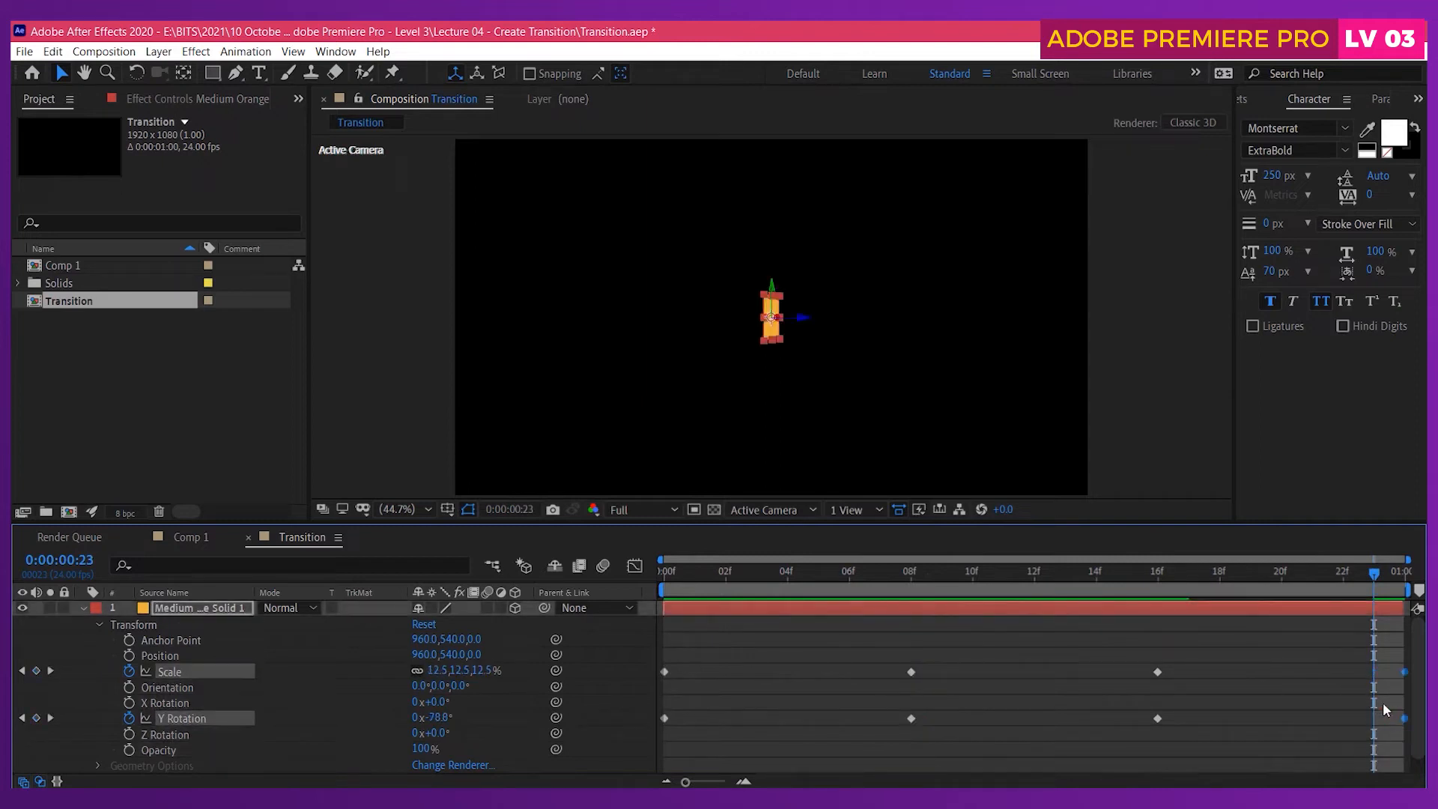
left_click(1189, 588)
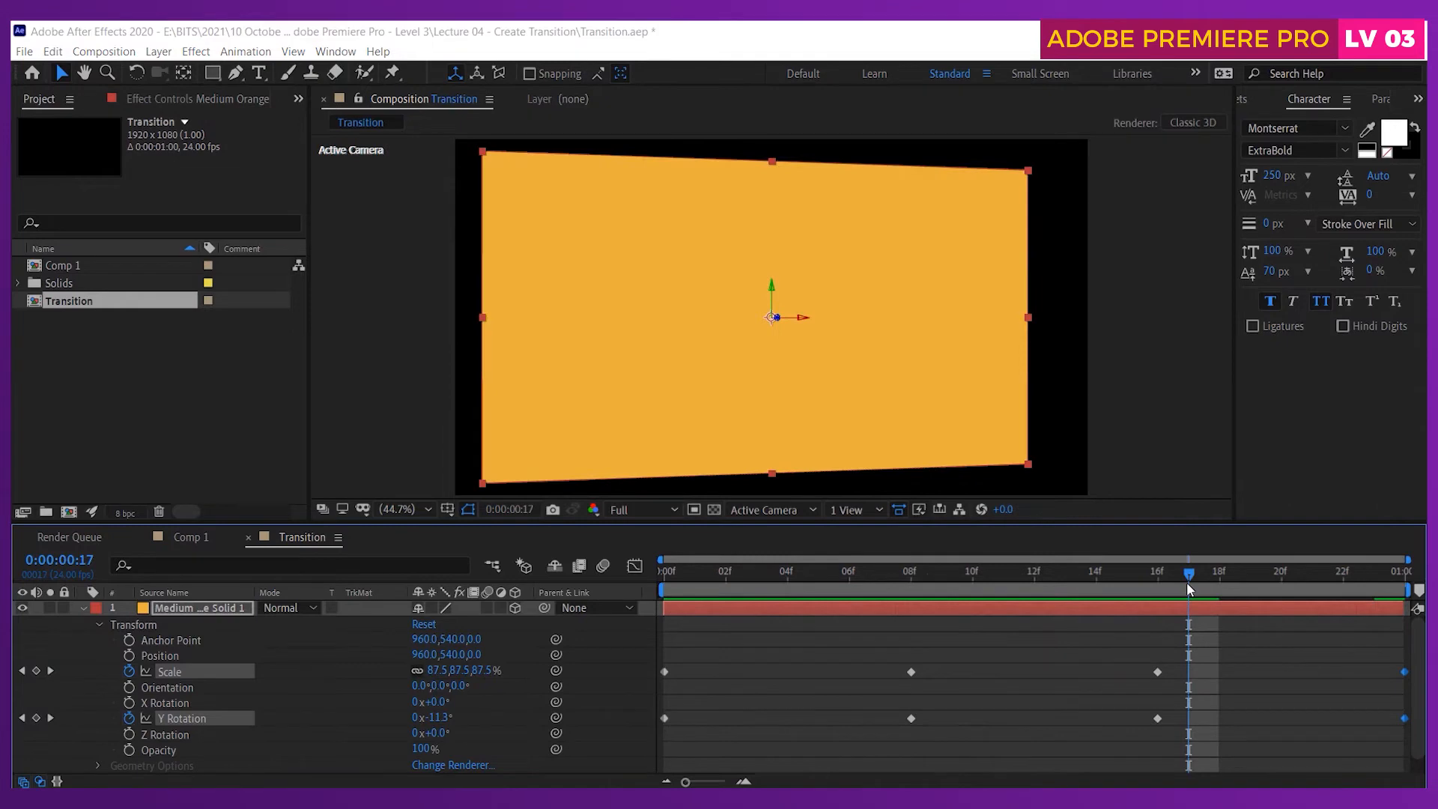
- Set the Transition composition's frame rate to 60 frames per second
key("ctrl+k")
left_click(520, 325)
type("60")
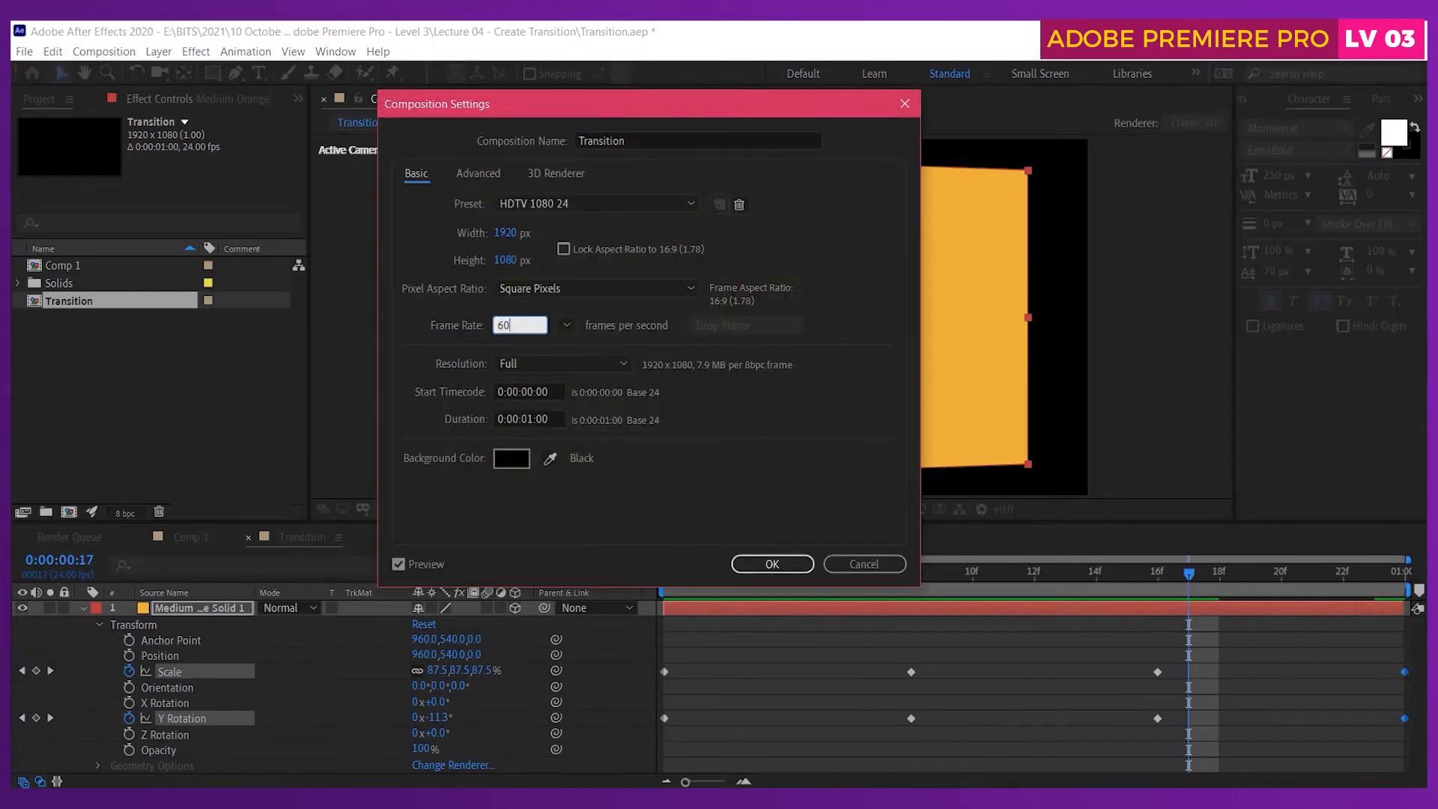
left_click(795, 569)
- Play back the transition from the first frame at the new frame rate and scrub through its full length
key("Home")
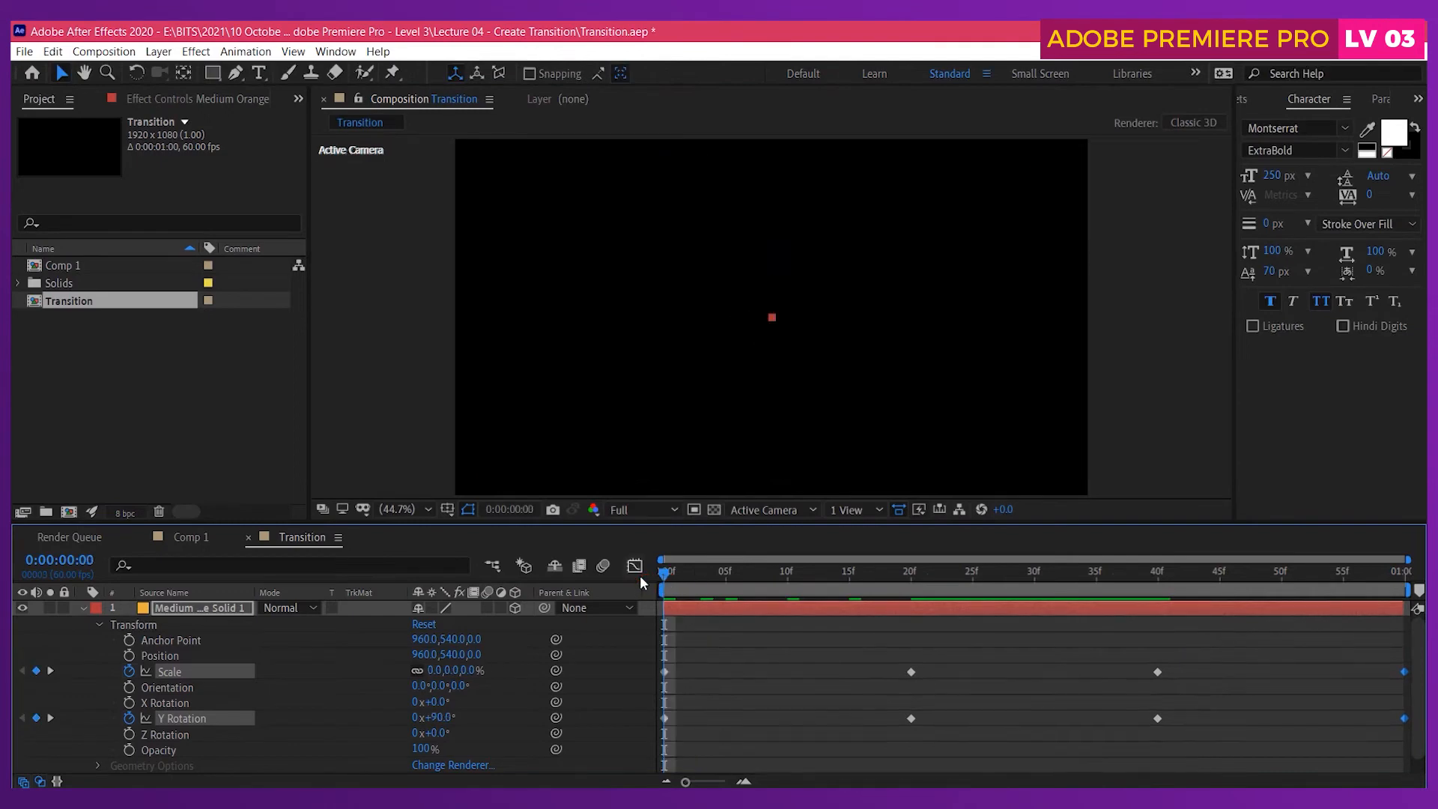
key("space")
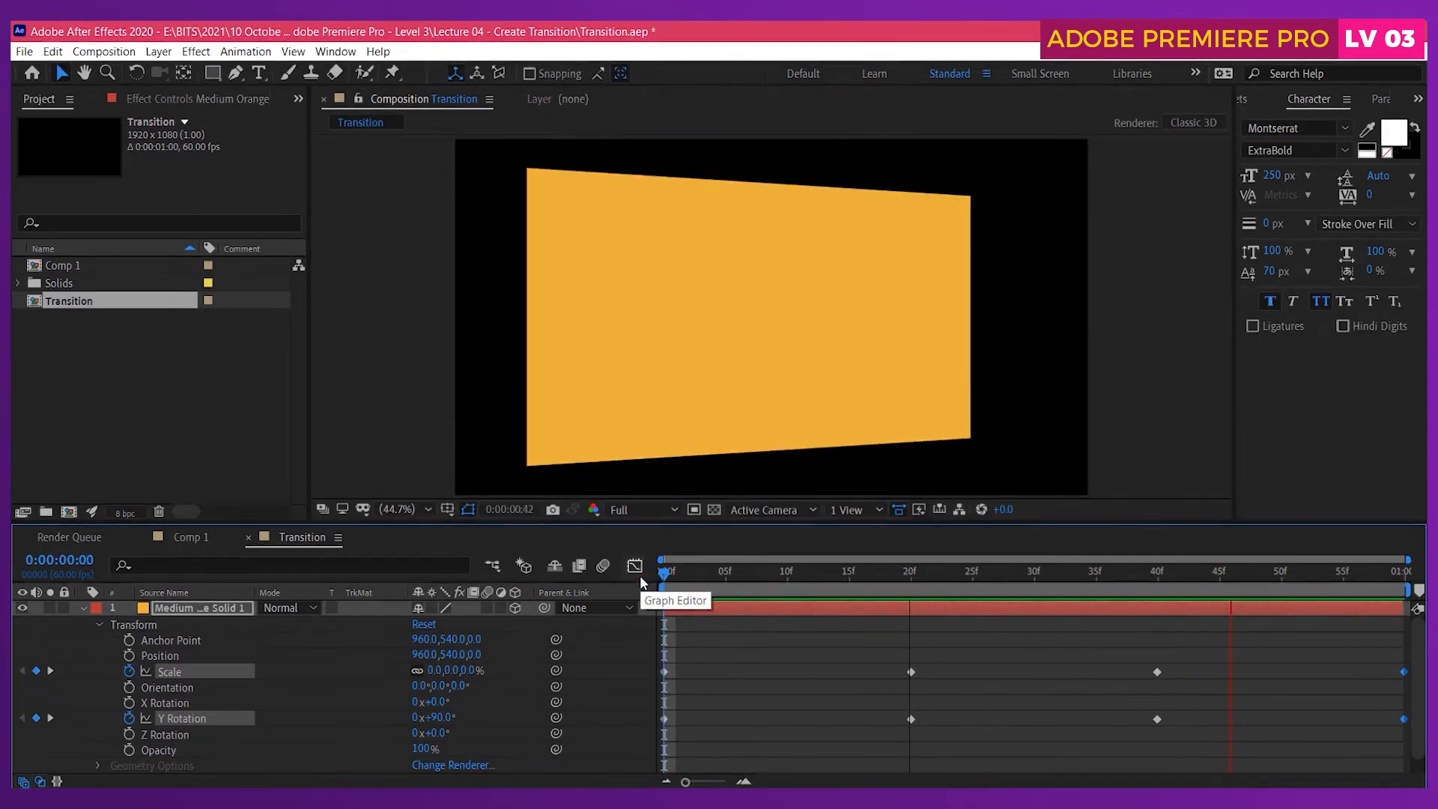
left_click_drag(678, 589, 1423, 631)
key("Home")
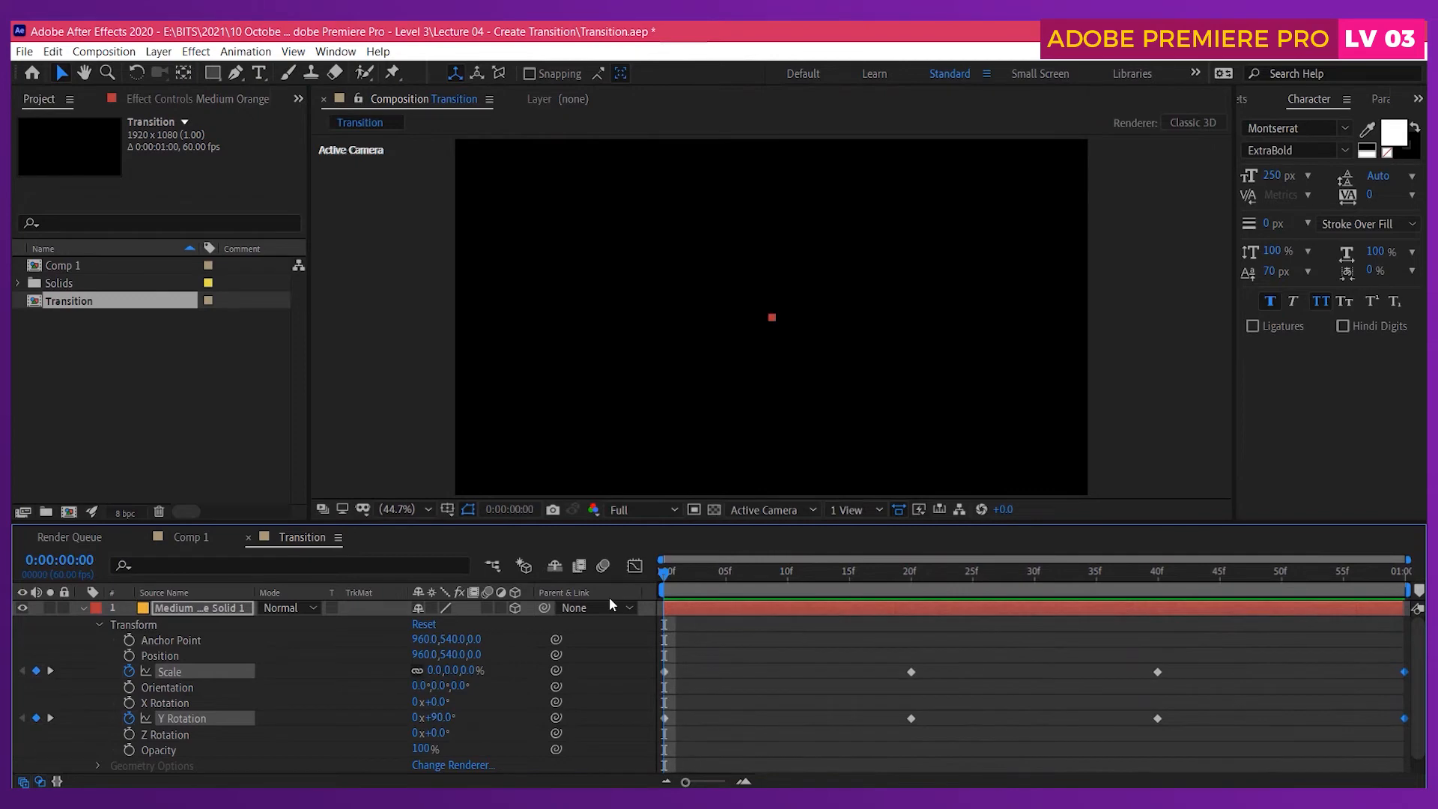
key("space")
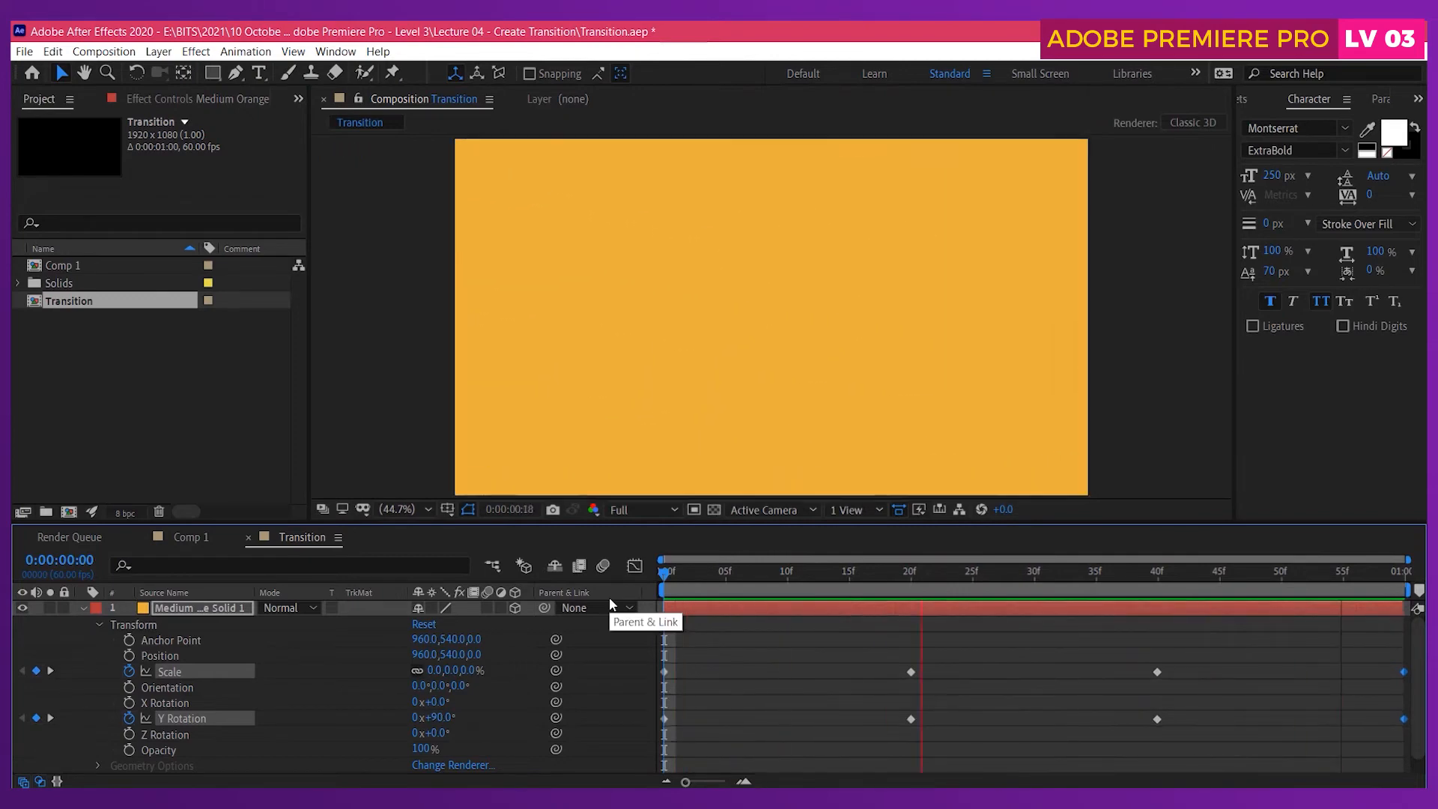
left_click(762, 577)
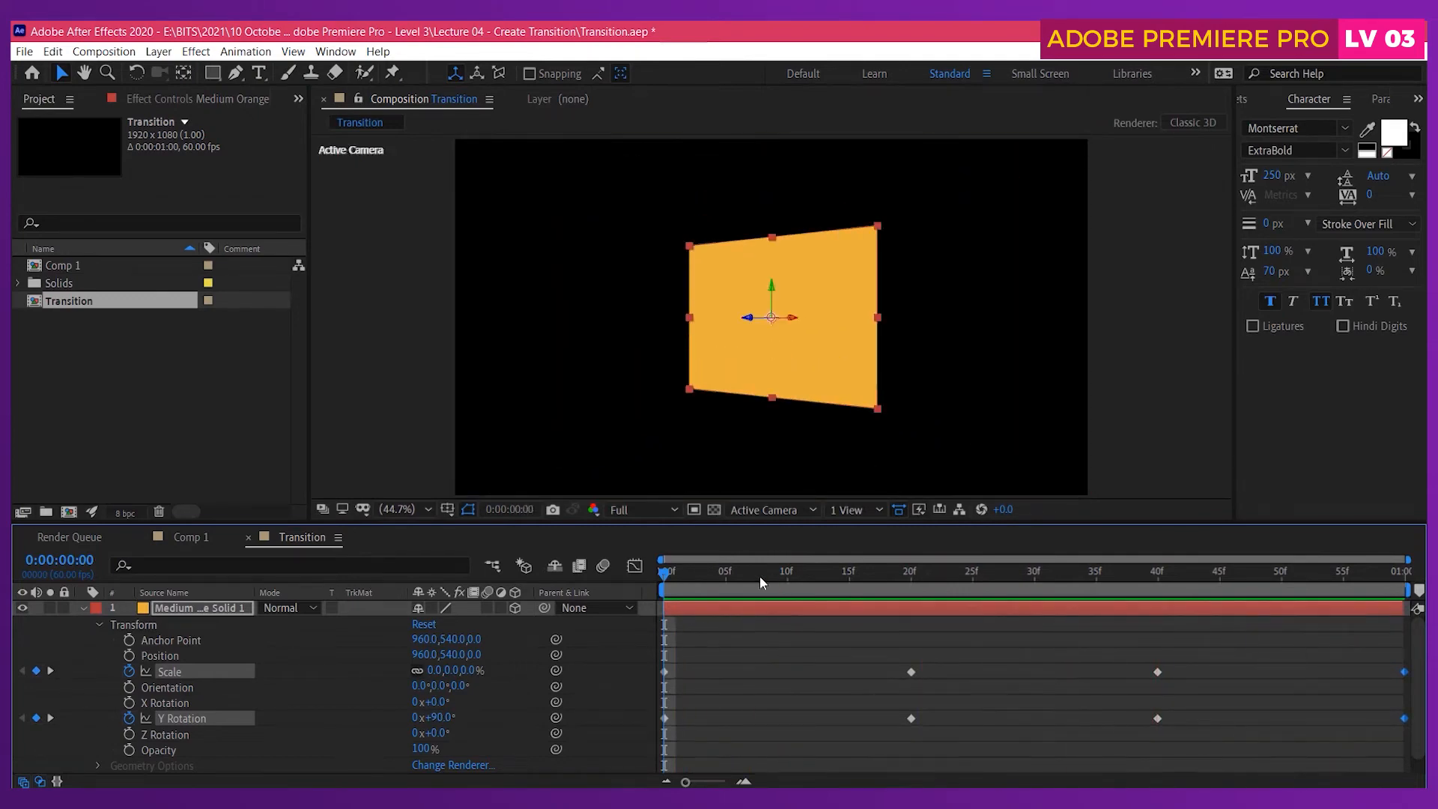
- With the playhead at frame 20, add a two-line text layer reading "let's do it" over the orange solid
left_click_drag(796, 583, 905, 583)
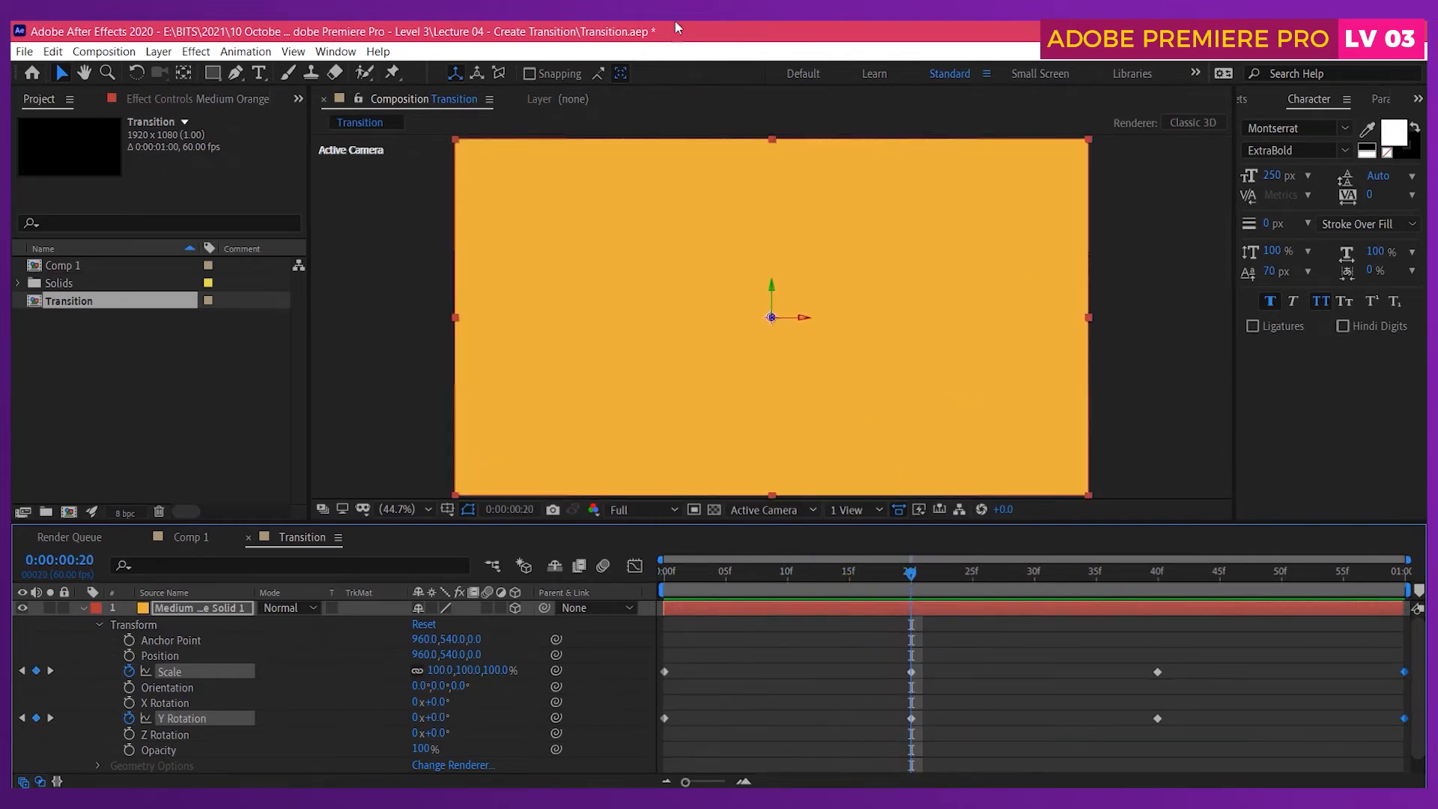
left_click(261, 75)
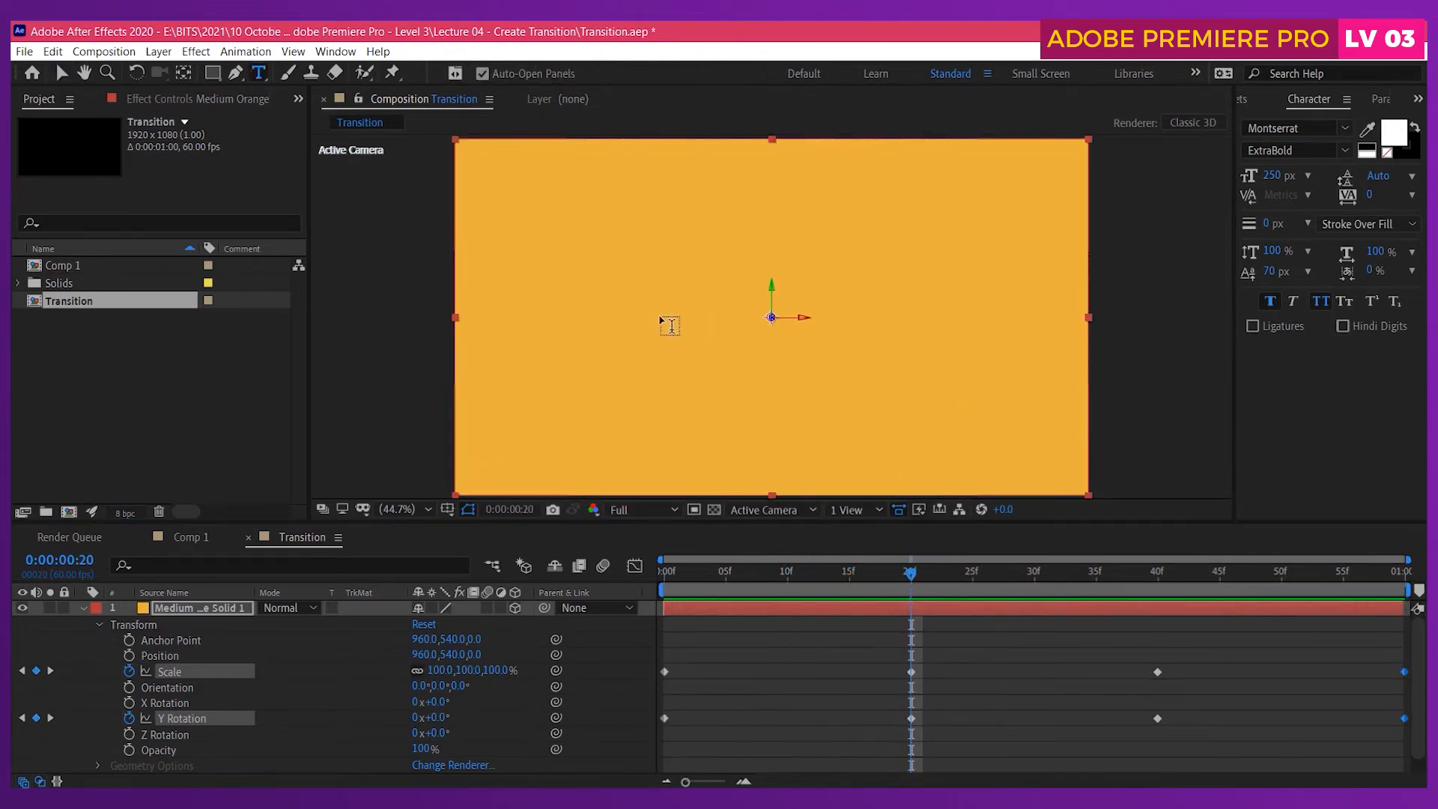
left_click(683, 329)
type("l")
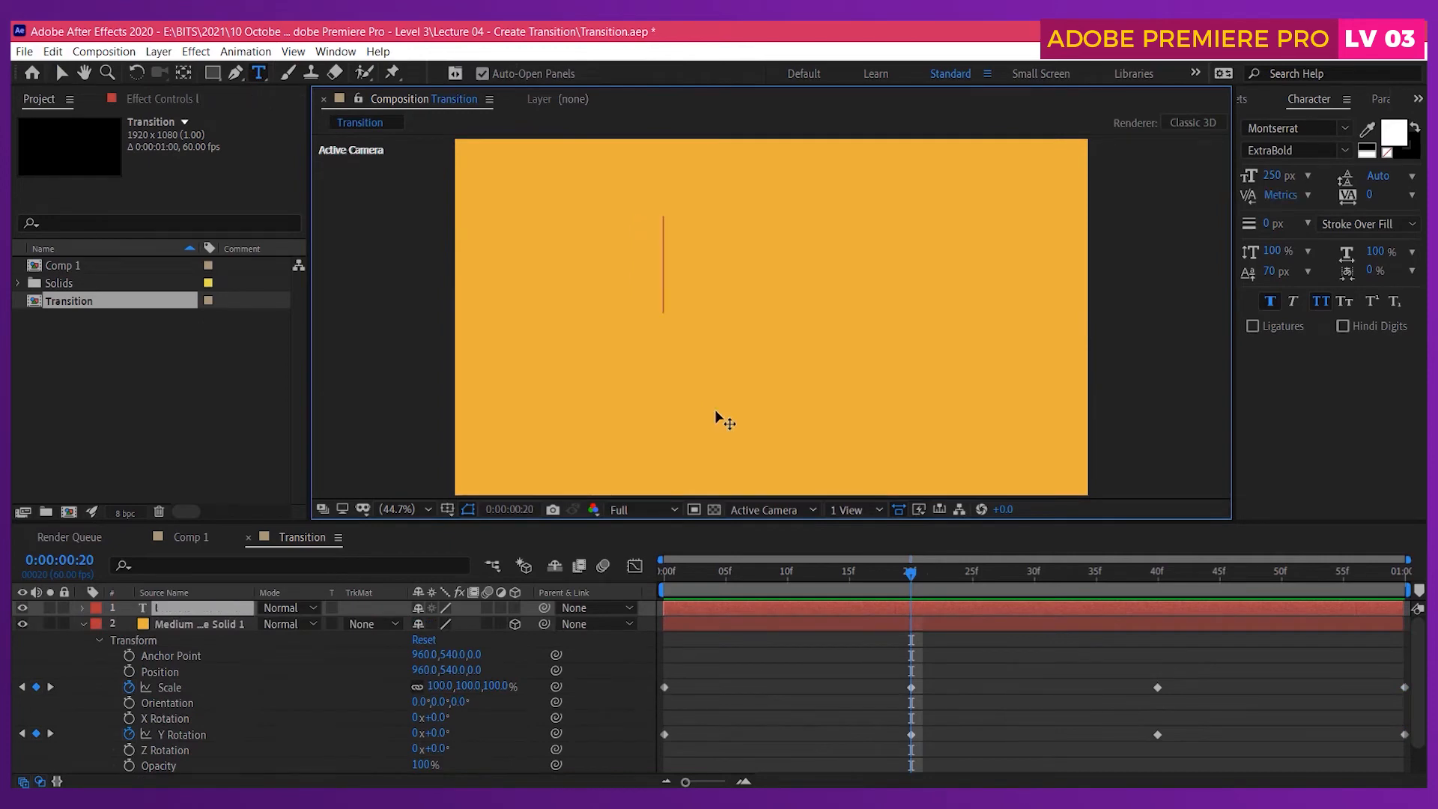
type("et's")
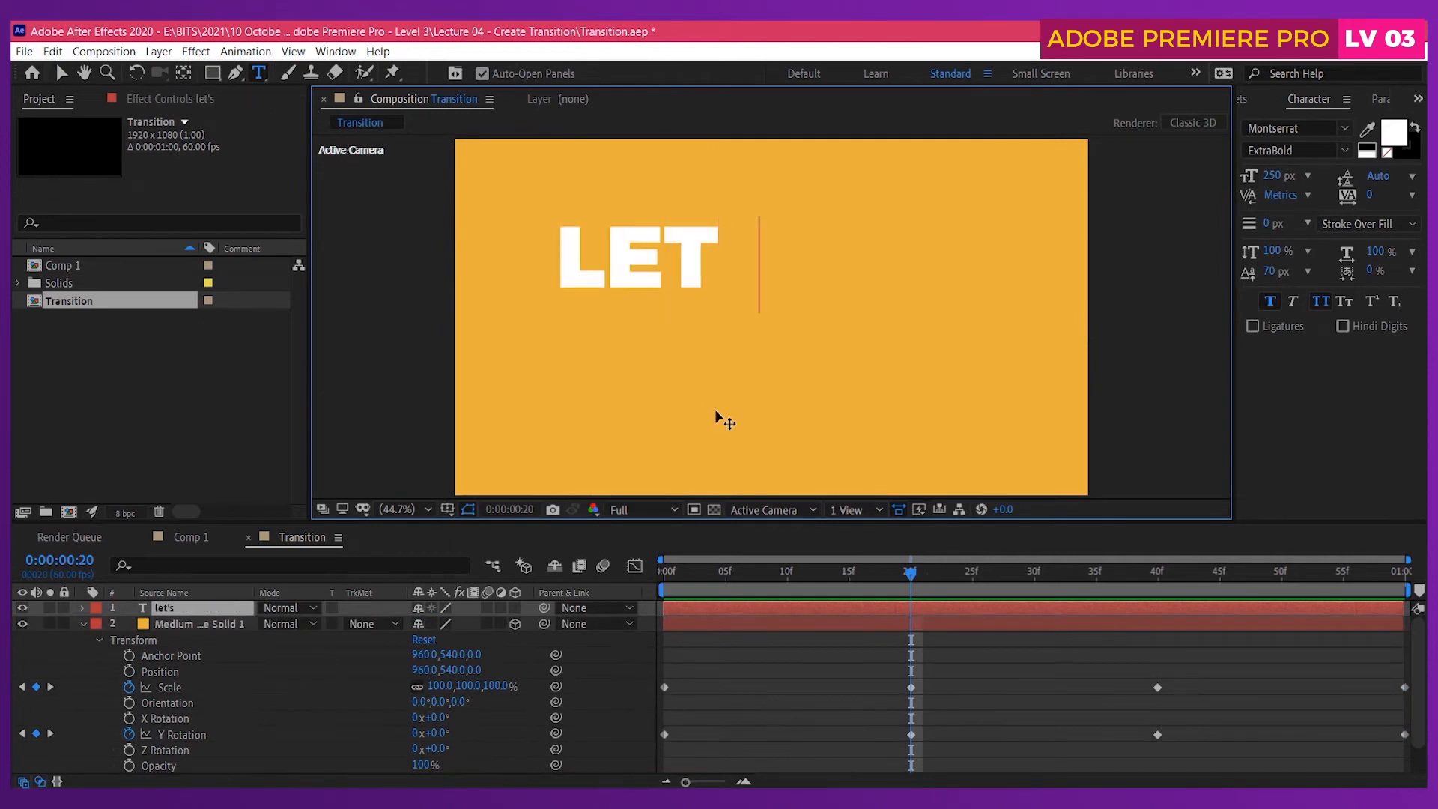
key("Return")
type("dp")
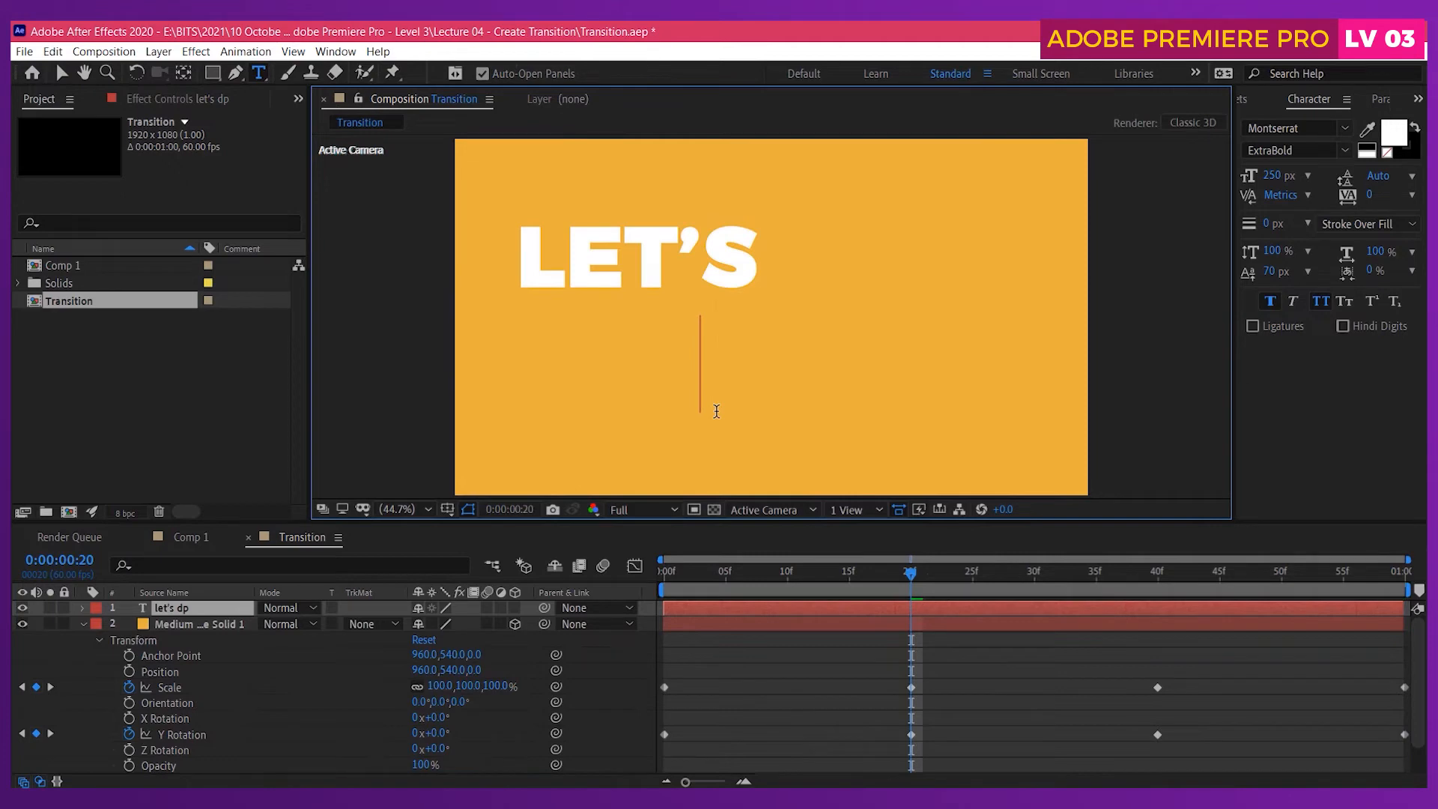
key("BackSpace")
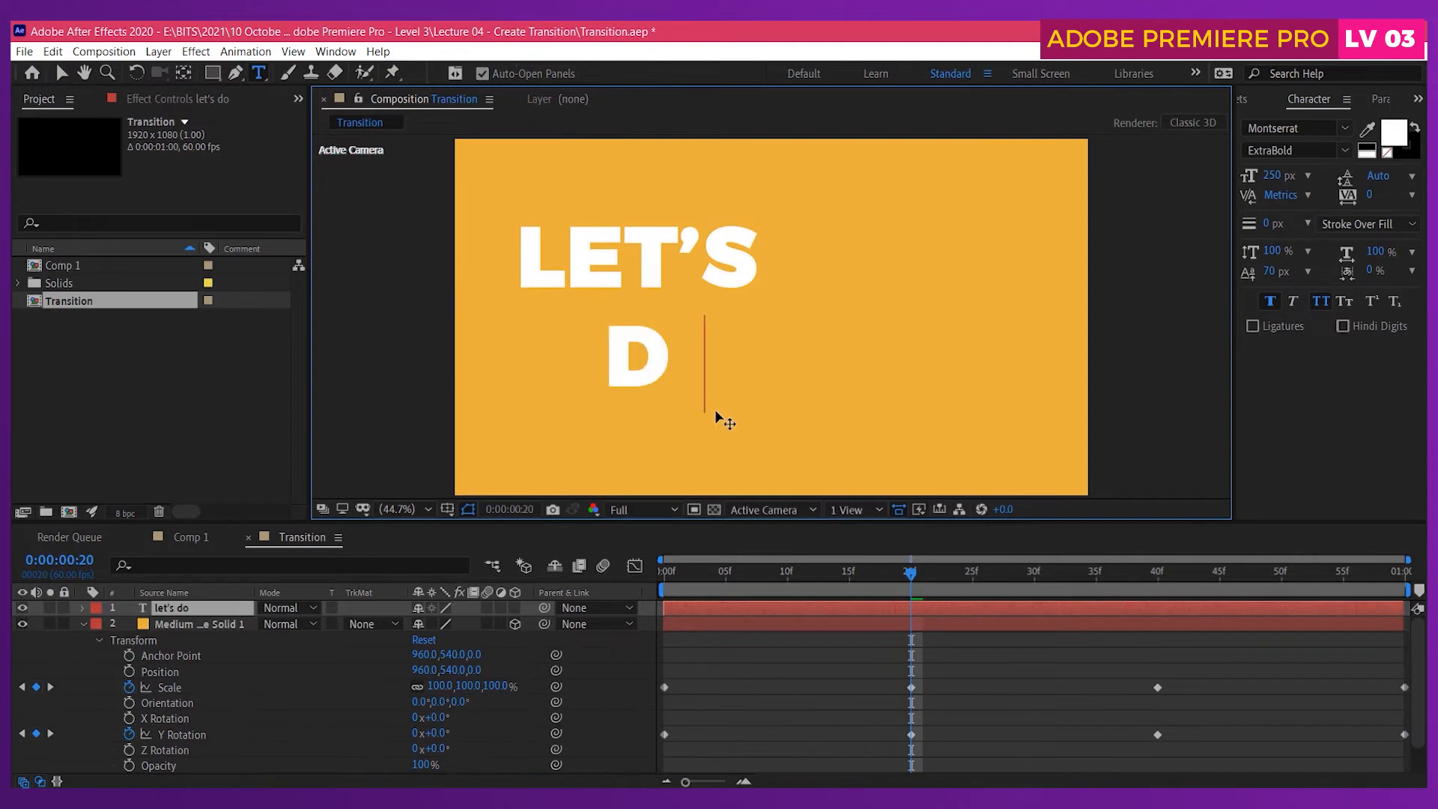
type("it")
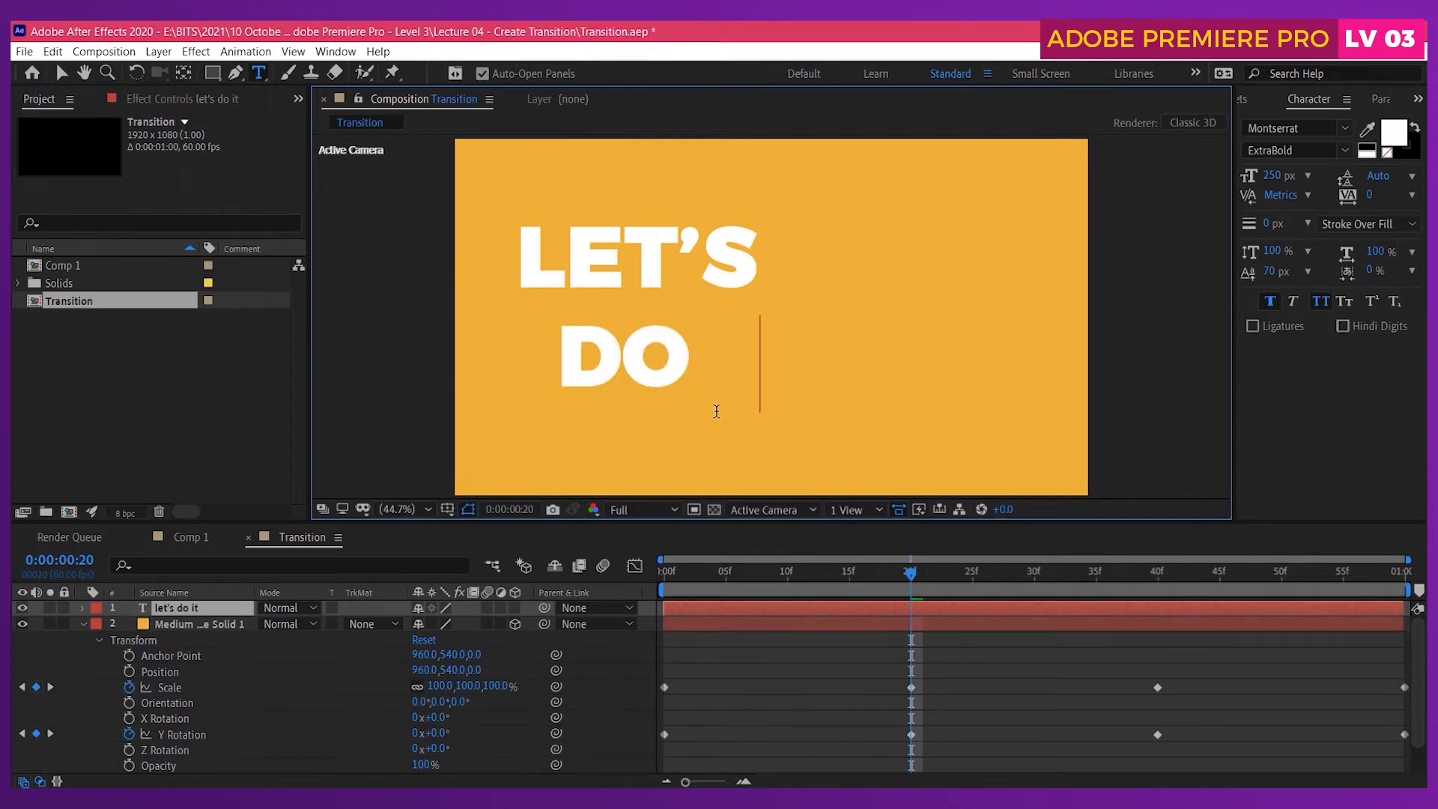
- Tighten the leading between the two text lines and move the text near the centre of the frame
left_click_drag(747, 369, 488, 359)
left_click_drag(1373, 178, 1366, 165)
left_click(63, 72)
left_click_drag(583, 277, 703, 310)
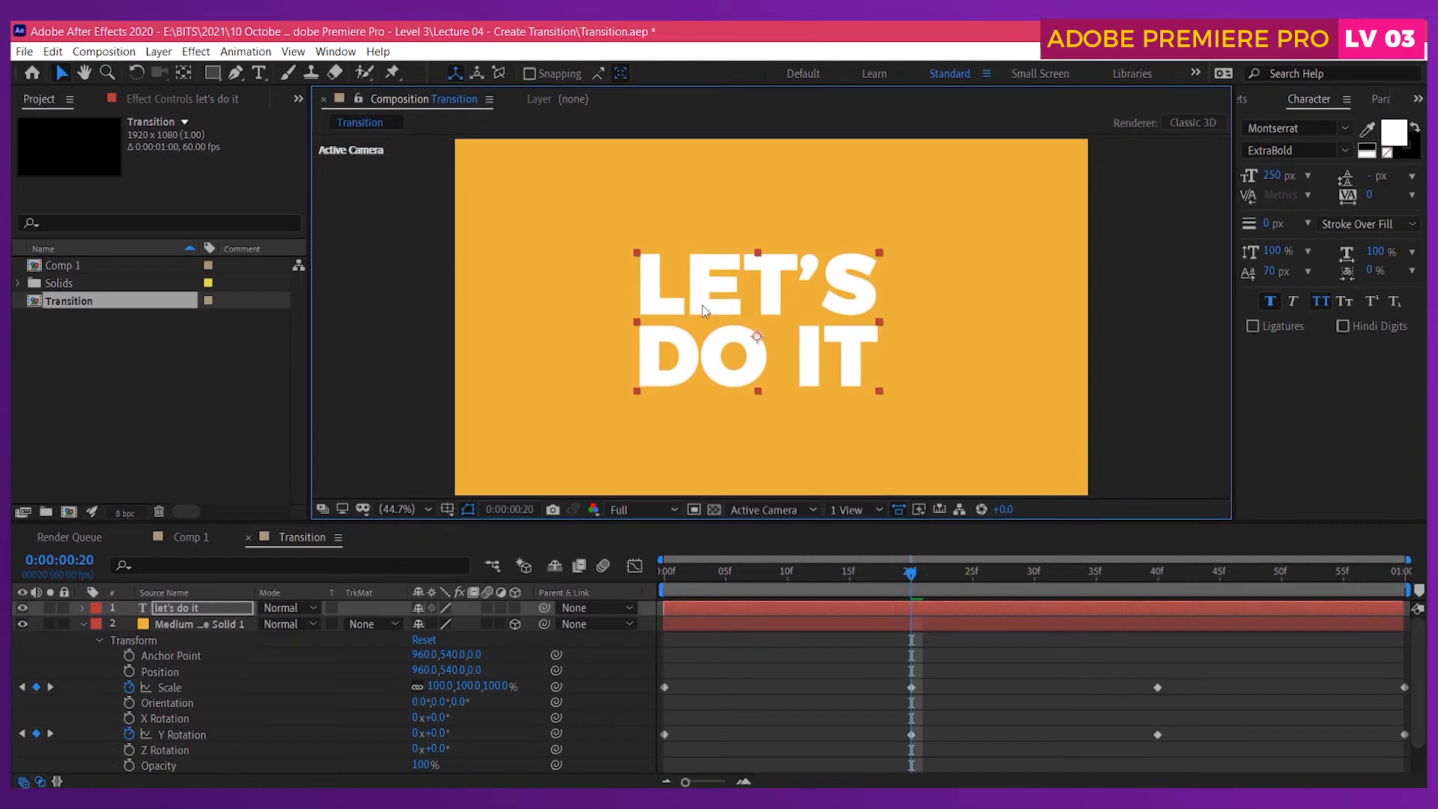
- Play back the transition with the text from the first frame, stop it and scrub to frame 10
left_click(660, 581)
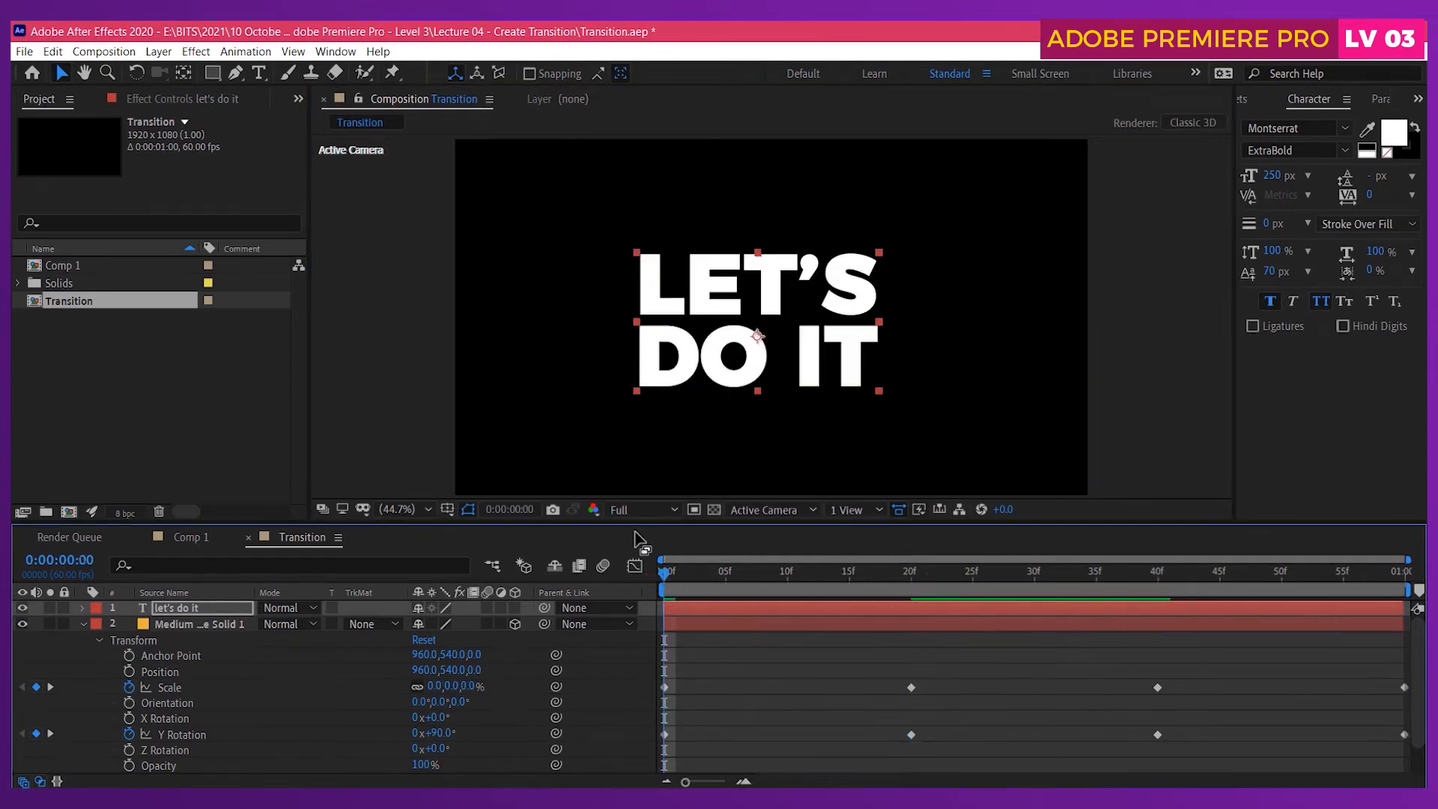
key("space")
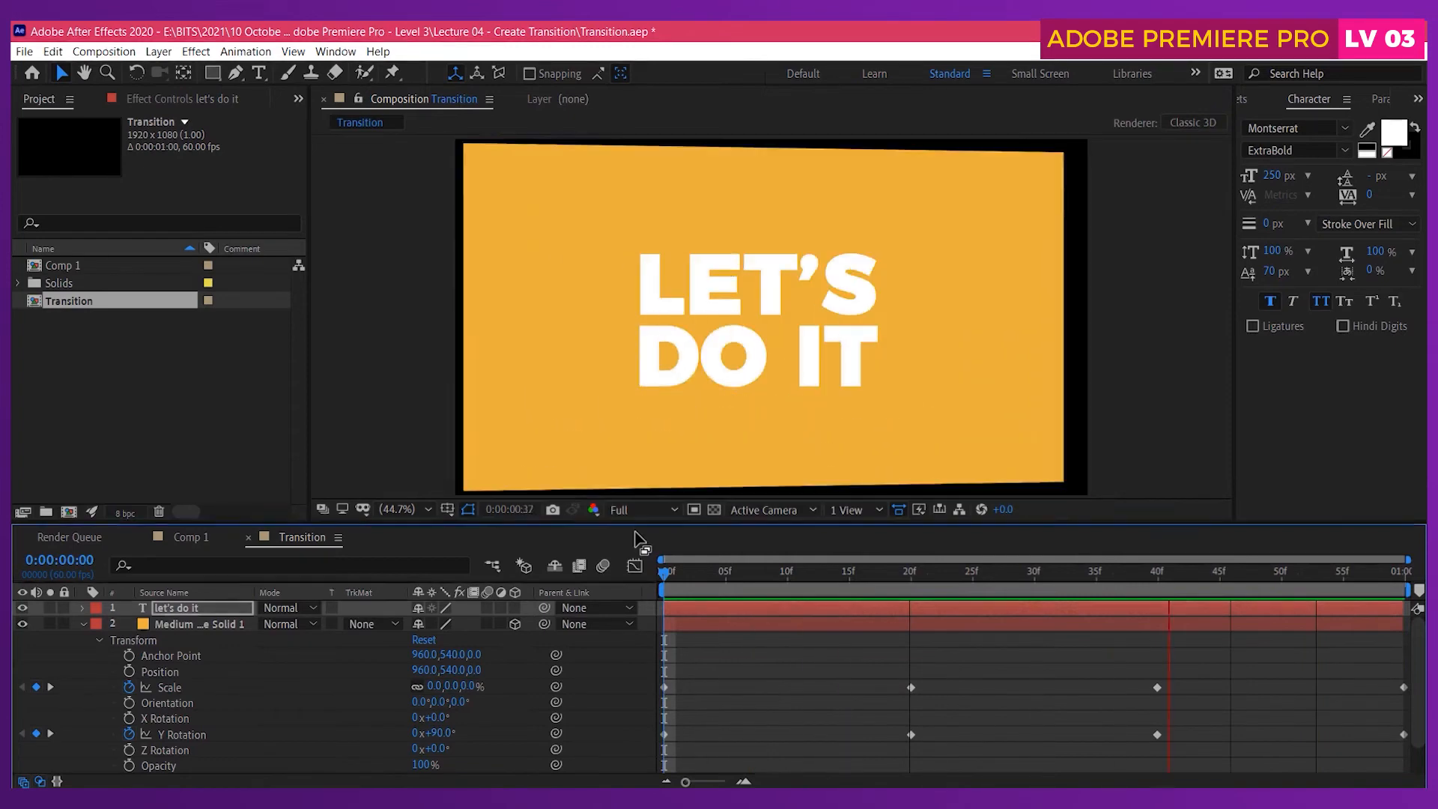
key("space")
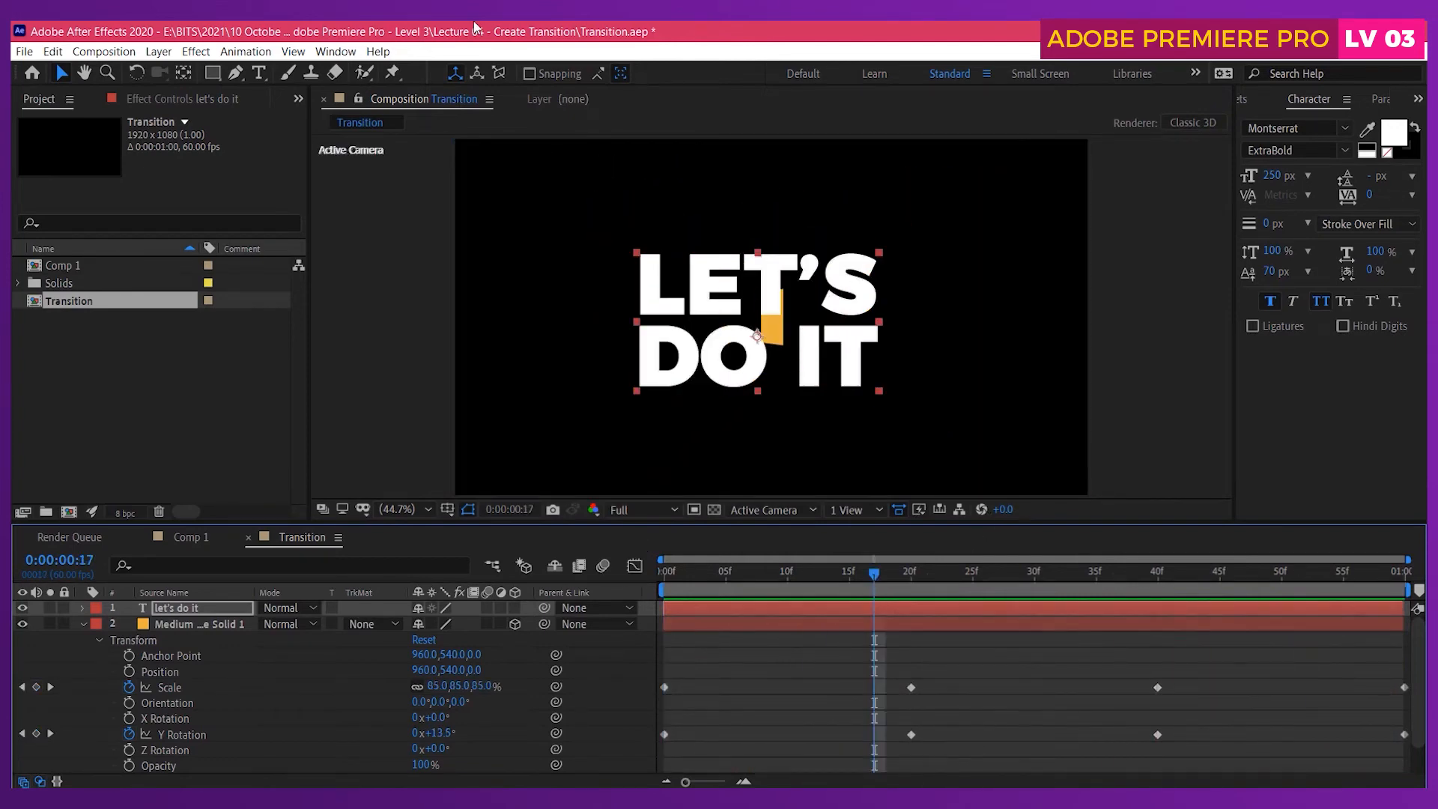
left_click_drag(704, 575, 786, 609)
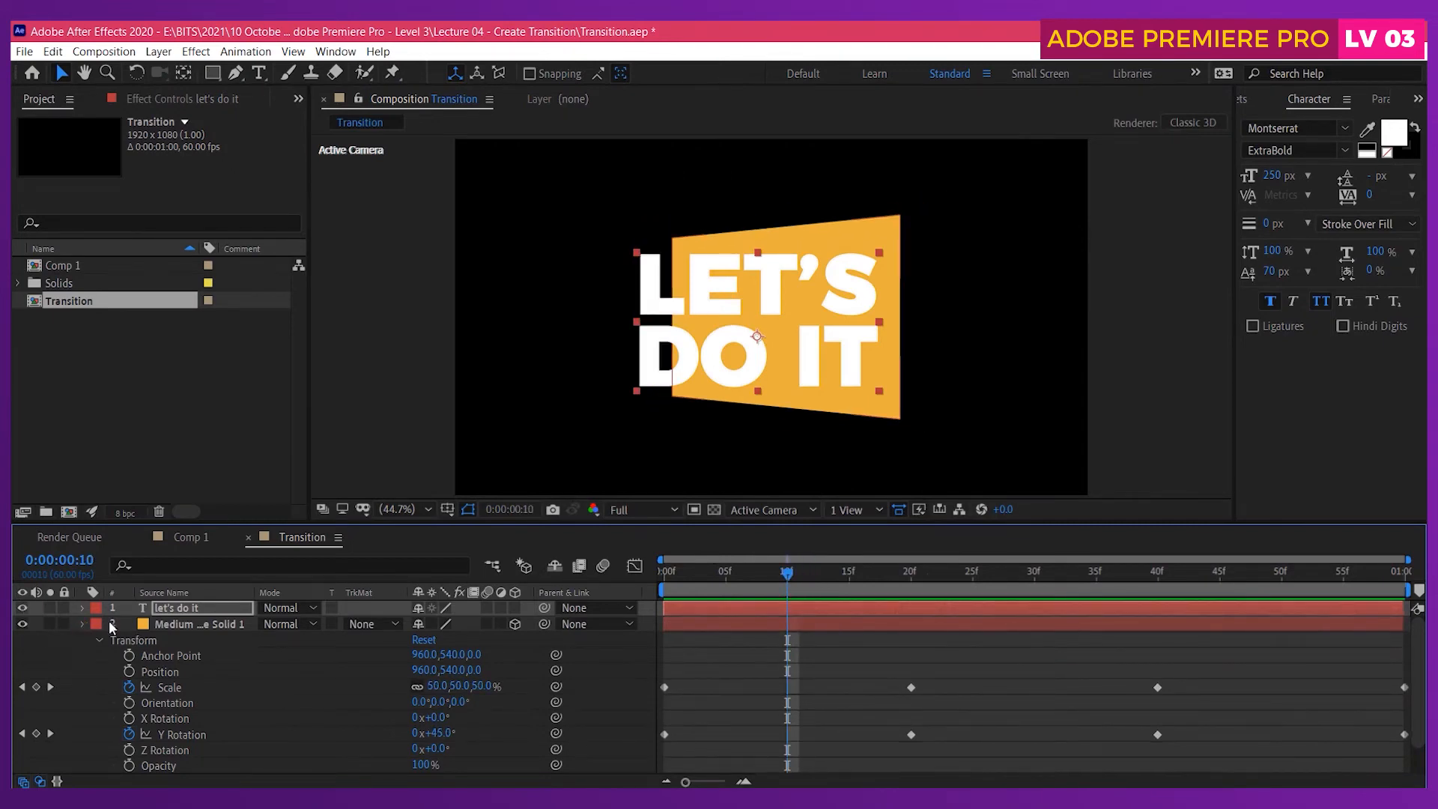
- Collapse the orange solid's properties and set its track matte to Alpha Inverted Matte "let's do it"
left_click(82, 625)
left_click_drag(795, 575, 822, 582)
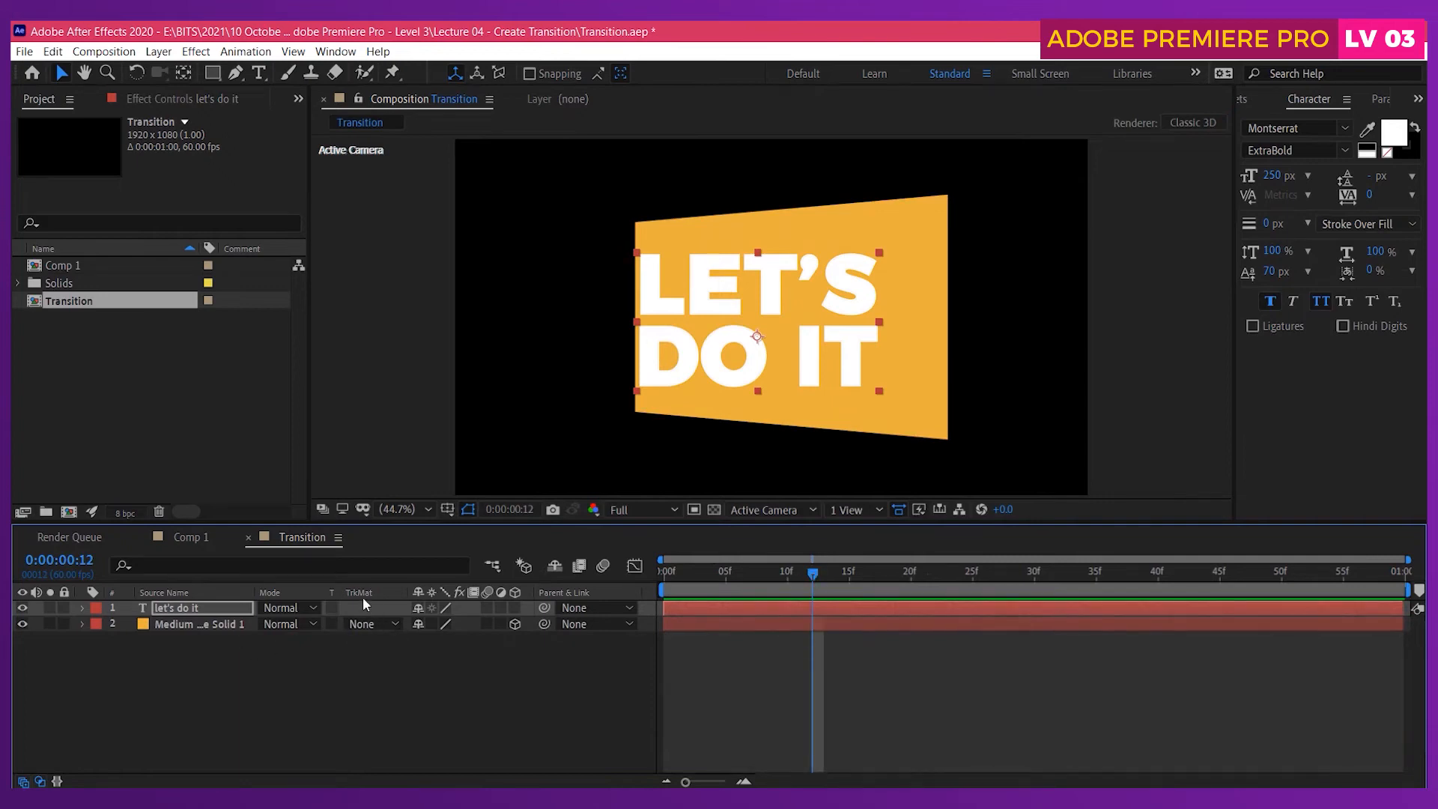
left_click(394, 624)
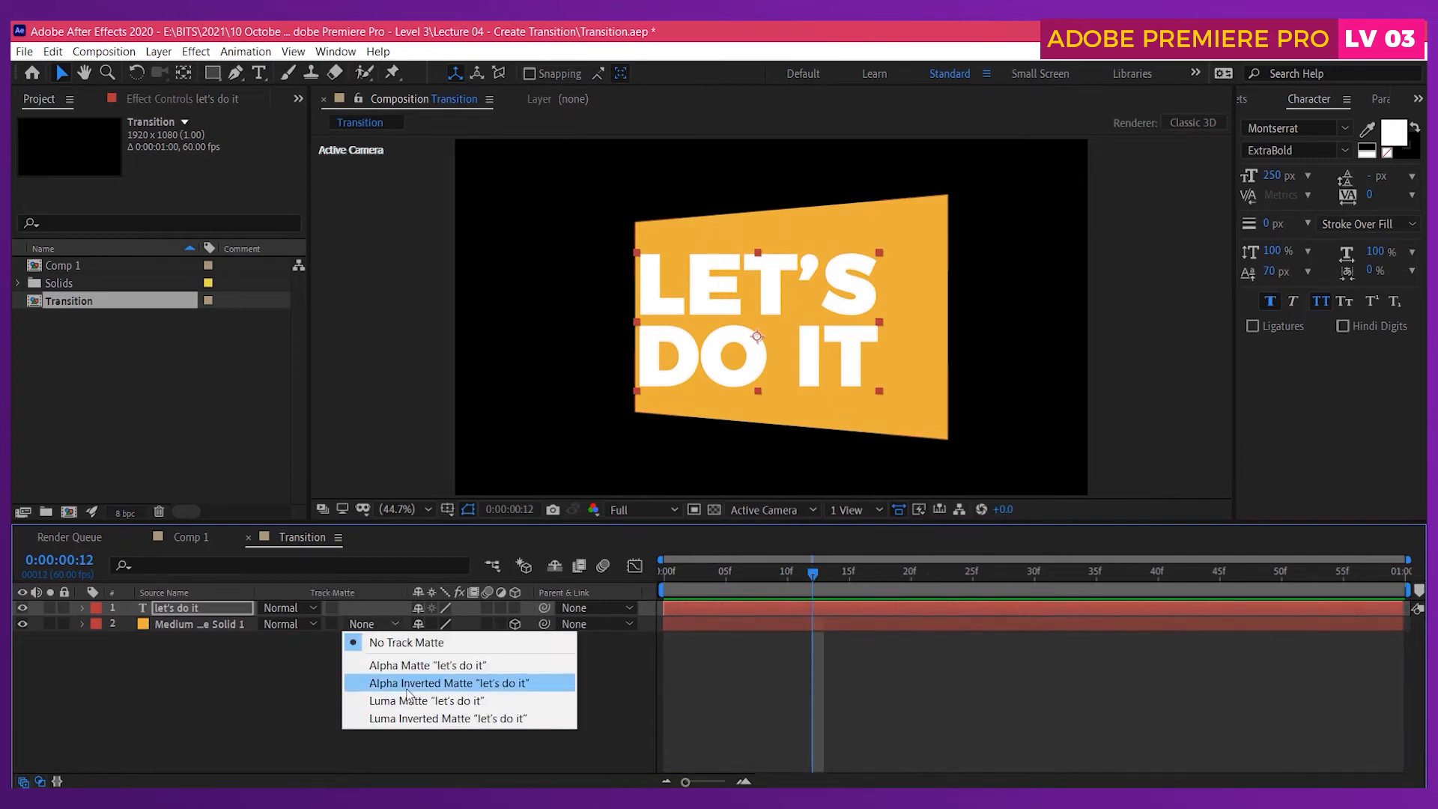
left_click(518, 685)
- Play back the transition with the text cut out of the orange solid from the first frame
left_click_drag(756, 576, 546, 582)
key("space")
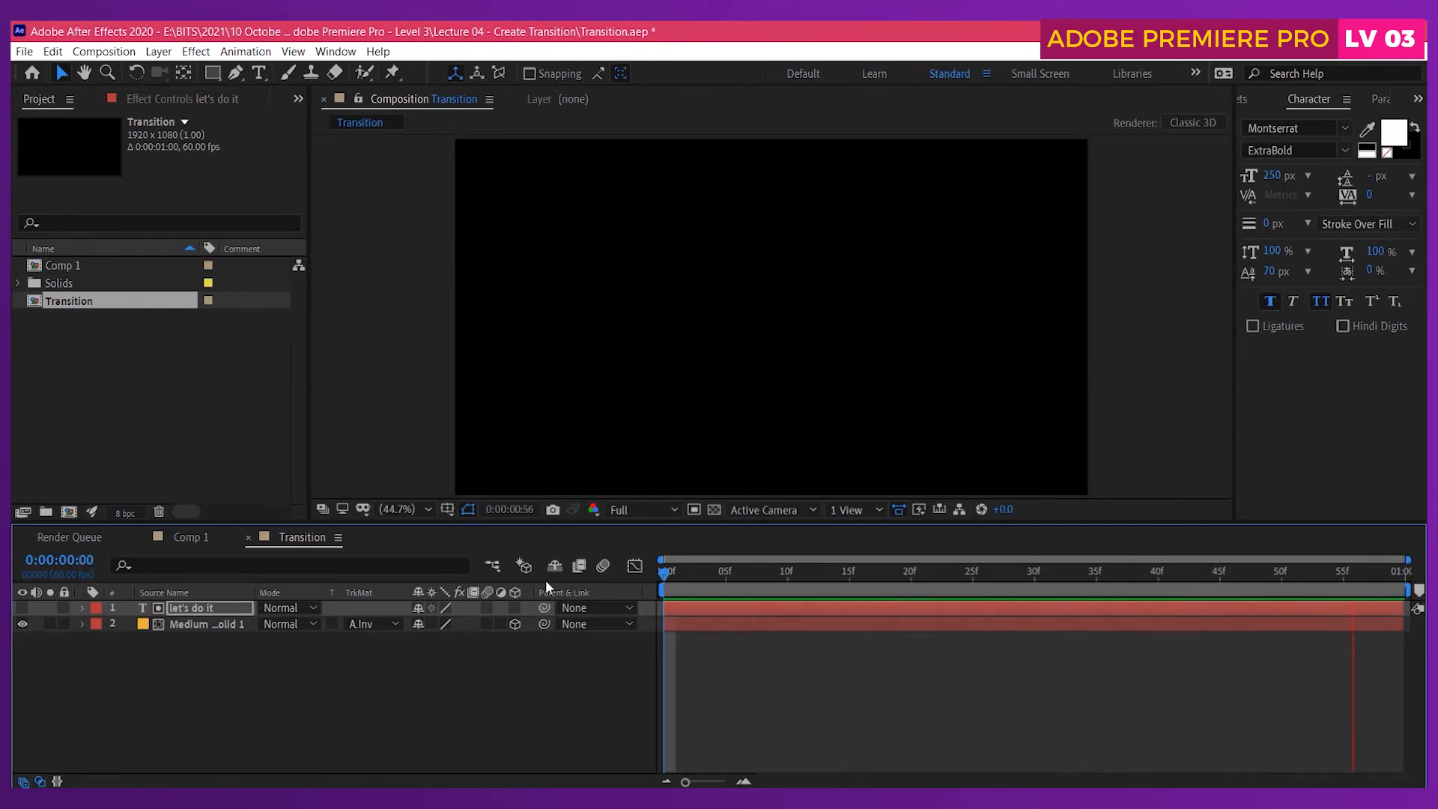
key("space")
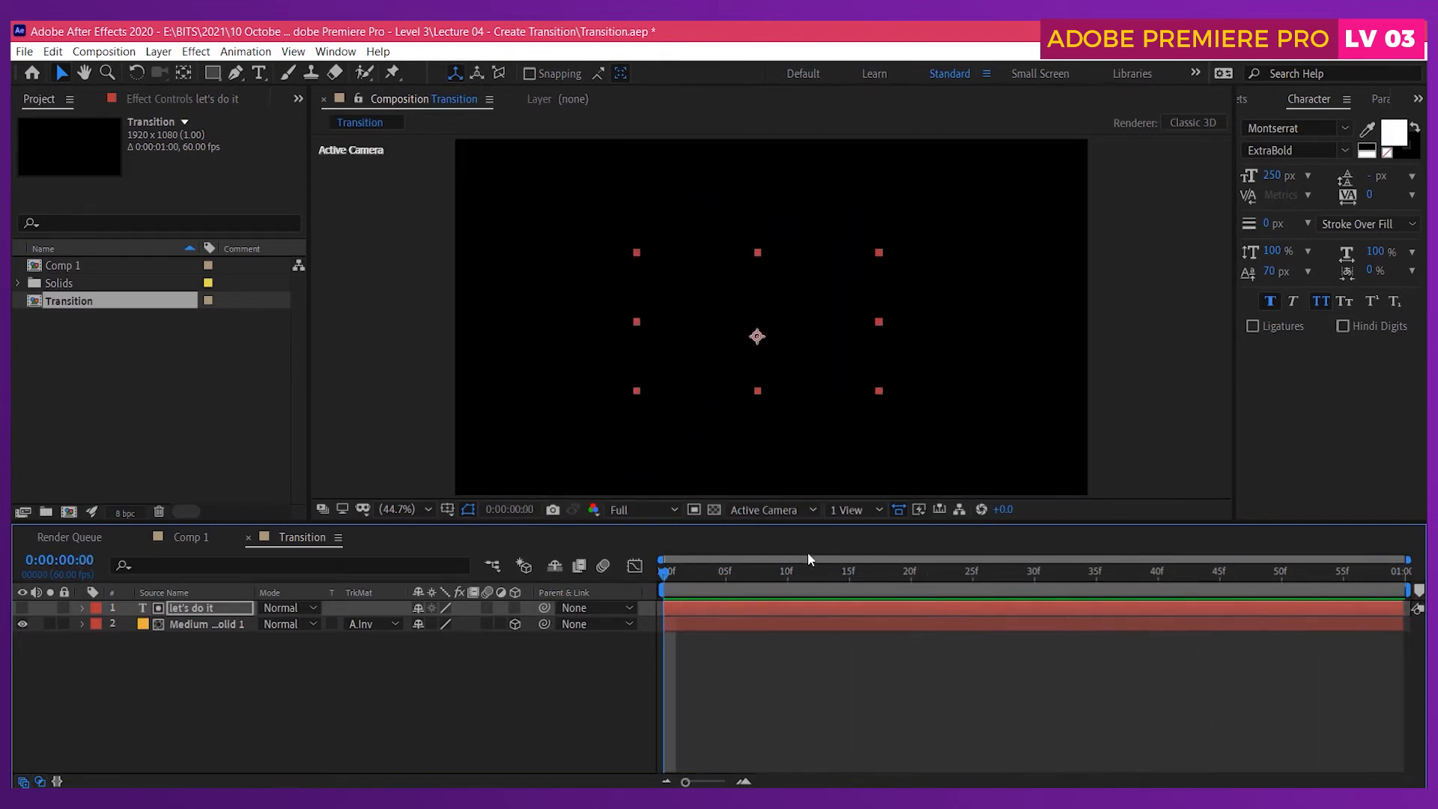
- With the playhead at frame 11, create a 1920 x 1080 px white solid layer
left_click(802, 578)
key("ctrl+y")
left_click(423, 504)
left_click(776, 415)
left_click_drag(800, 464, 774, 447)
key("Return")
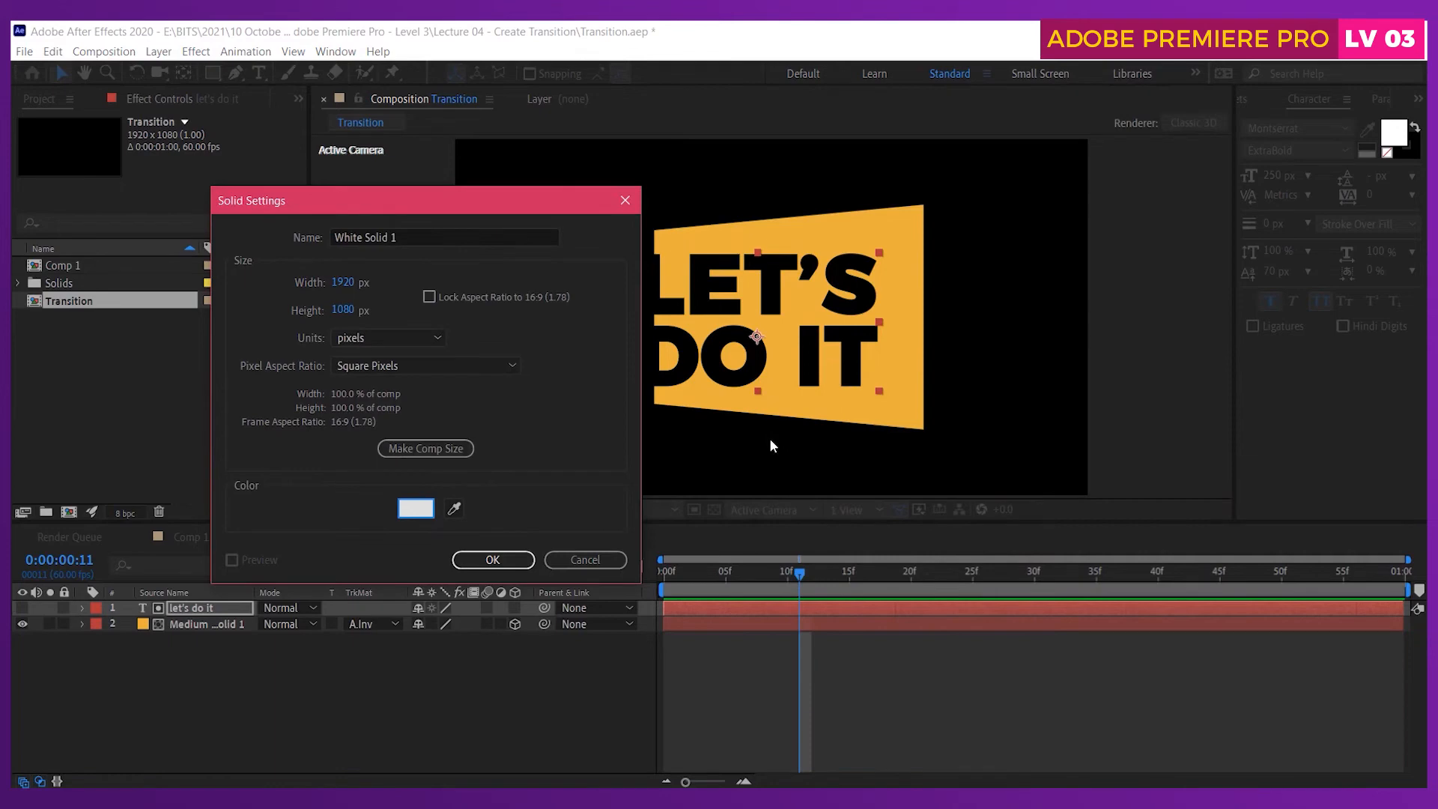
left_click(493, 560)
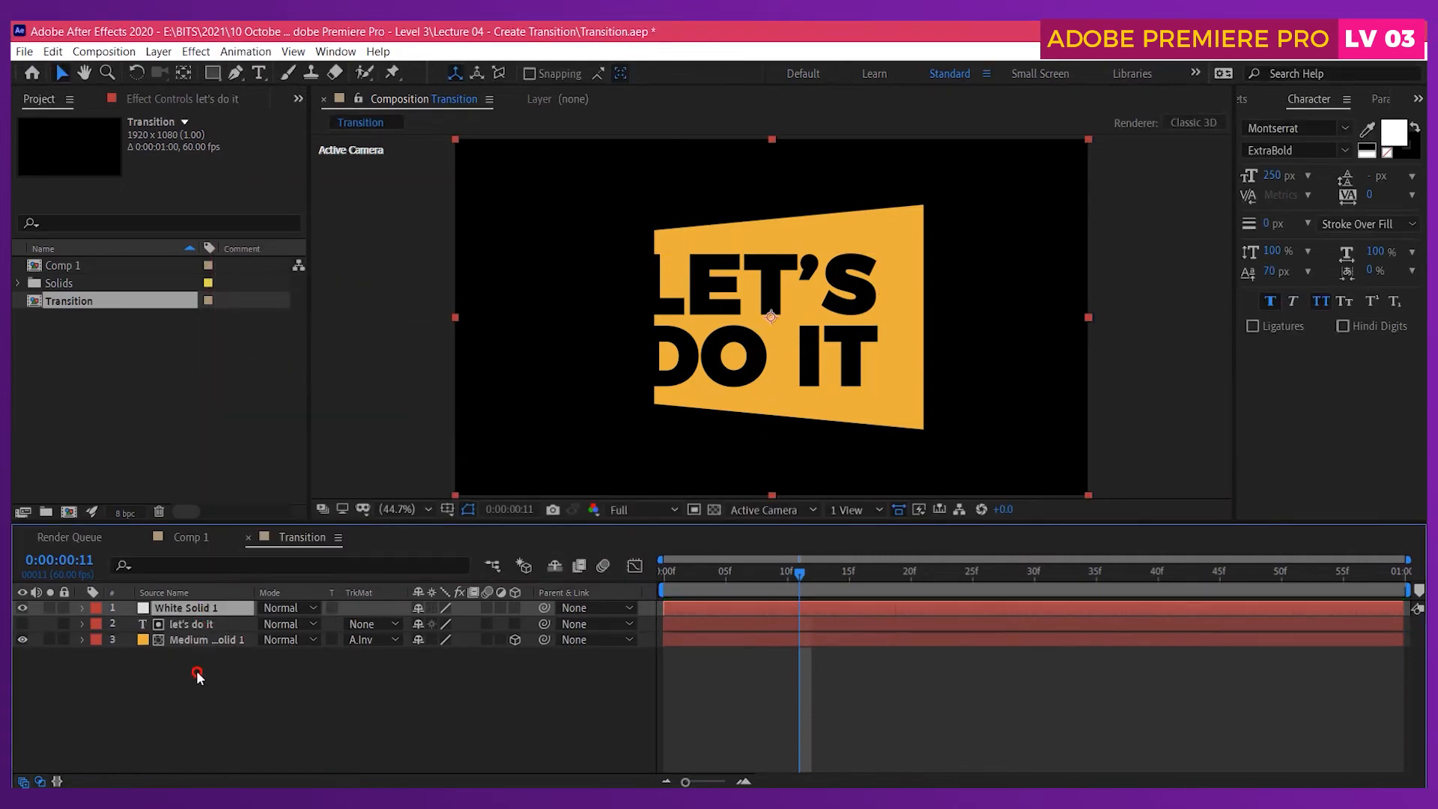
- Move the white solid to the bottom of the layer stack and check the orange solid's track matte options at the first frame
left_click_drag(197, 676, 207, 645)
left_click_drag(671, 569, 643, 568)
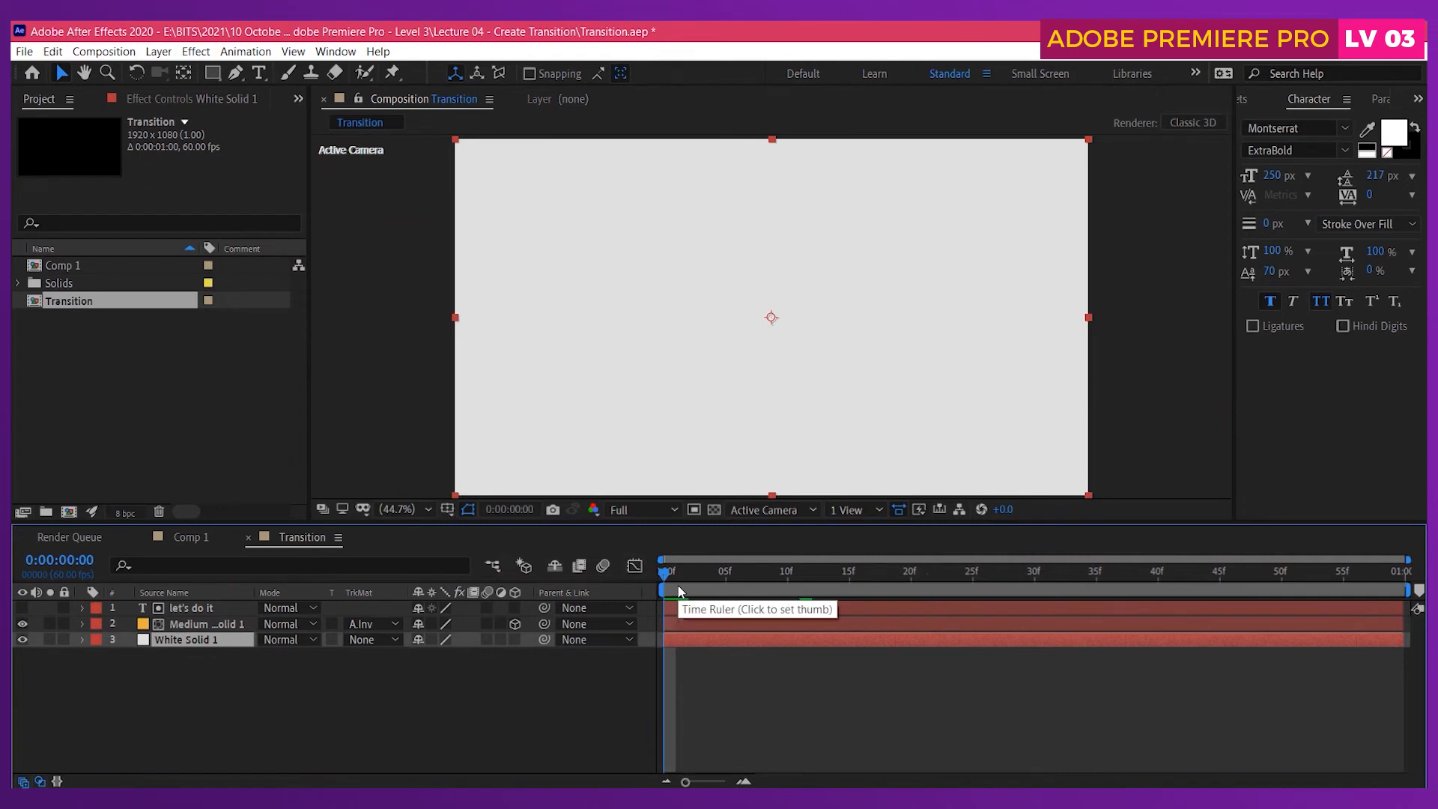
left_click(396, 637)
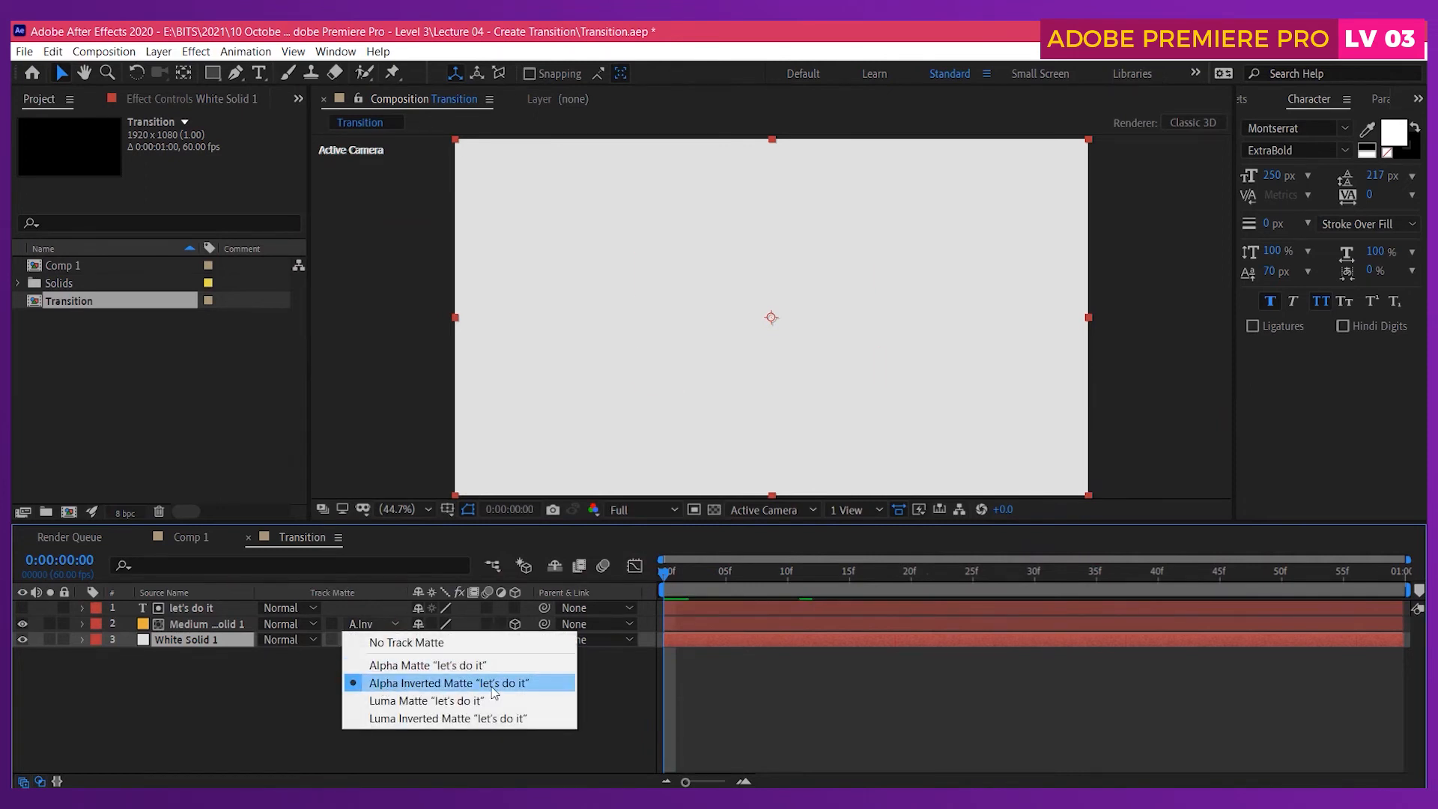
left_click(271, 720)
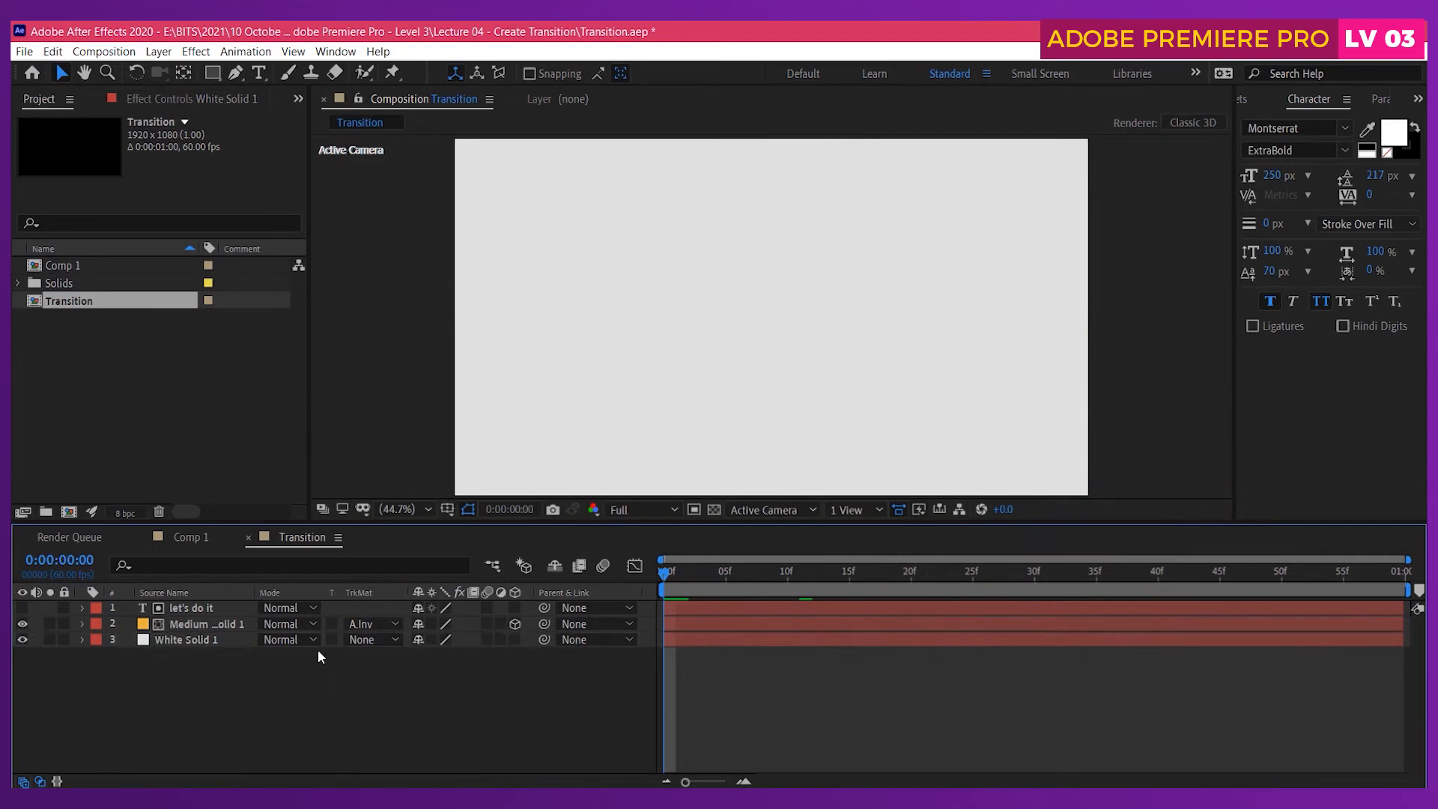
- Play back the transition over the white solid background, stop it and scrub through the frames
key("space")
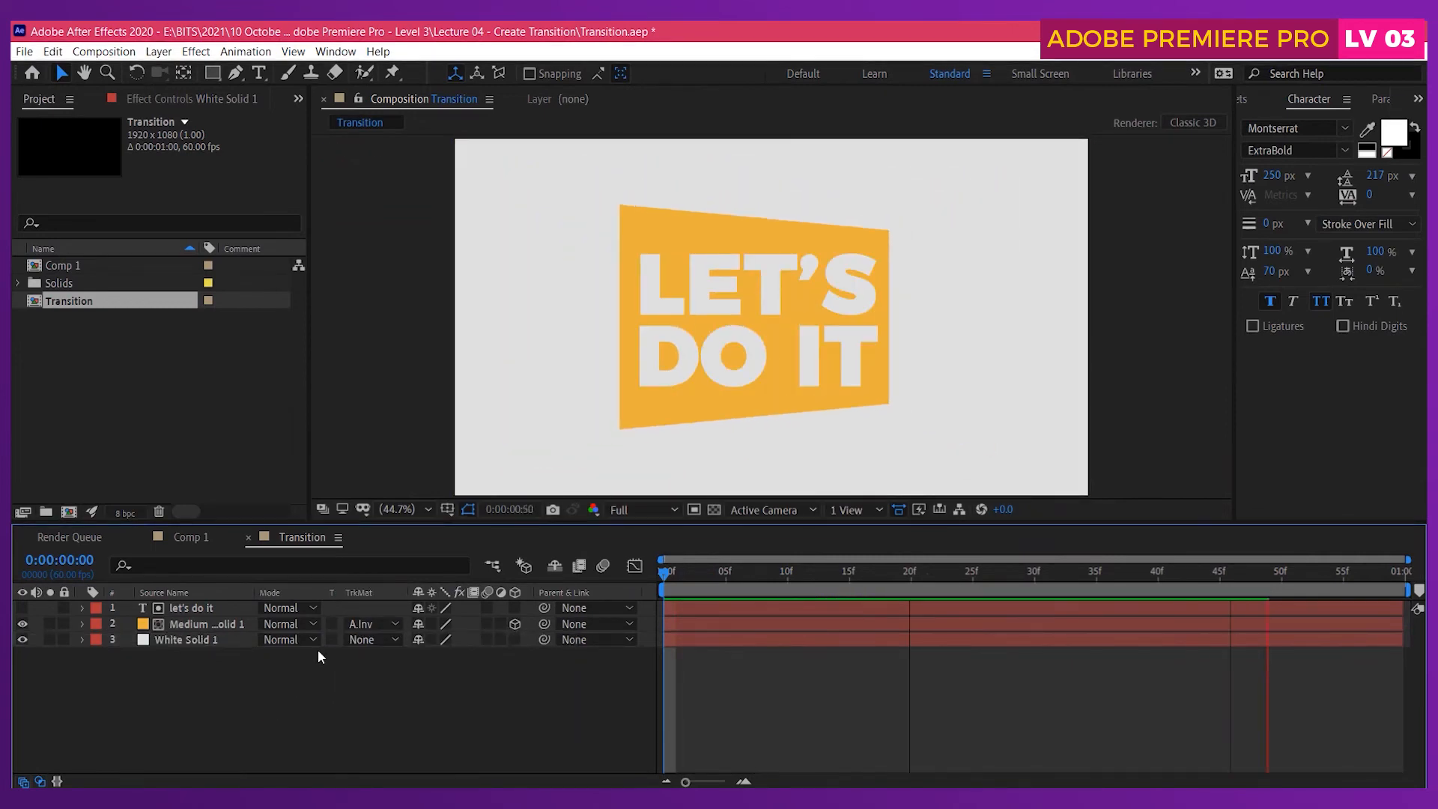
left_click(736, 573)
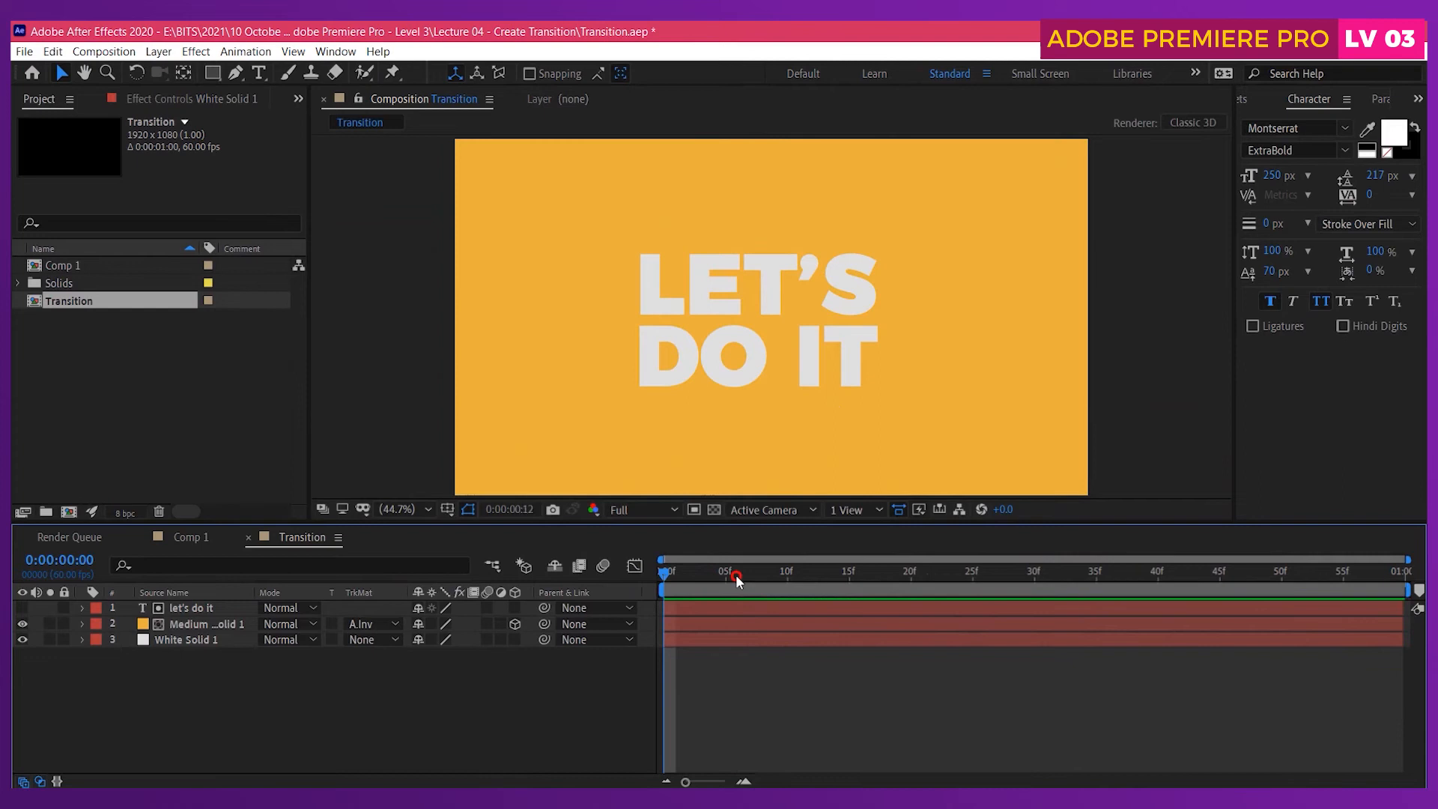
left_click_drag(863, 592, 1121, 605)
- Delete the white solid layer and scrub the playhead to frame 25
left_click(197, 642)
key("Delete")
left_click_drag(671, 576, 972, 605)
- Animate the "let's do it" layer's Position so the text shifts horizontally to the right between keyframes at frame 1 and the composition's end
left_click(213, 611)
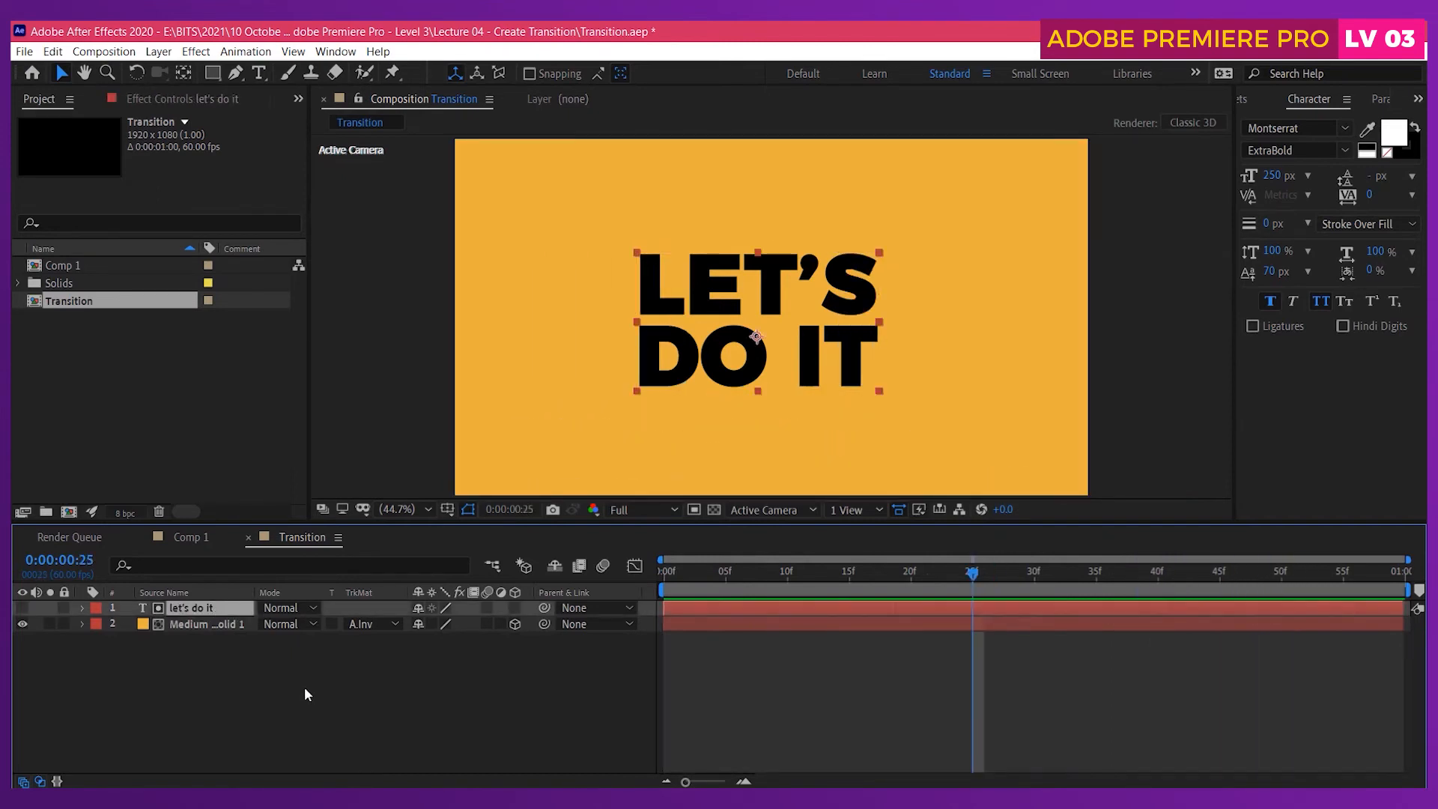
left_click_drag(675, 583, 984, 579)
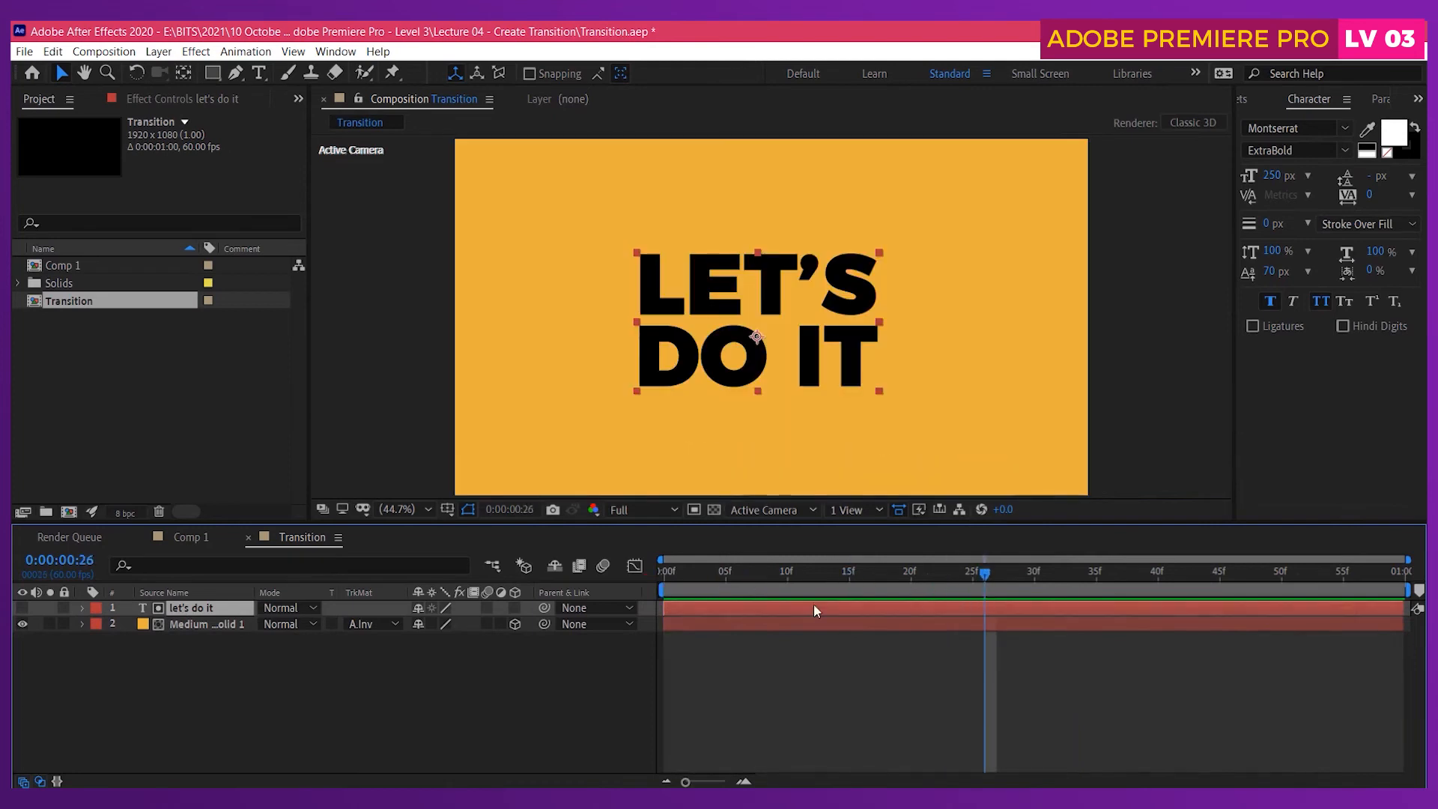
key("p")
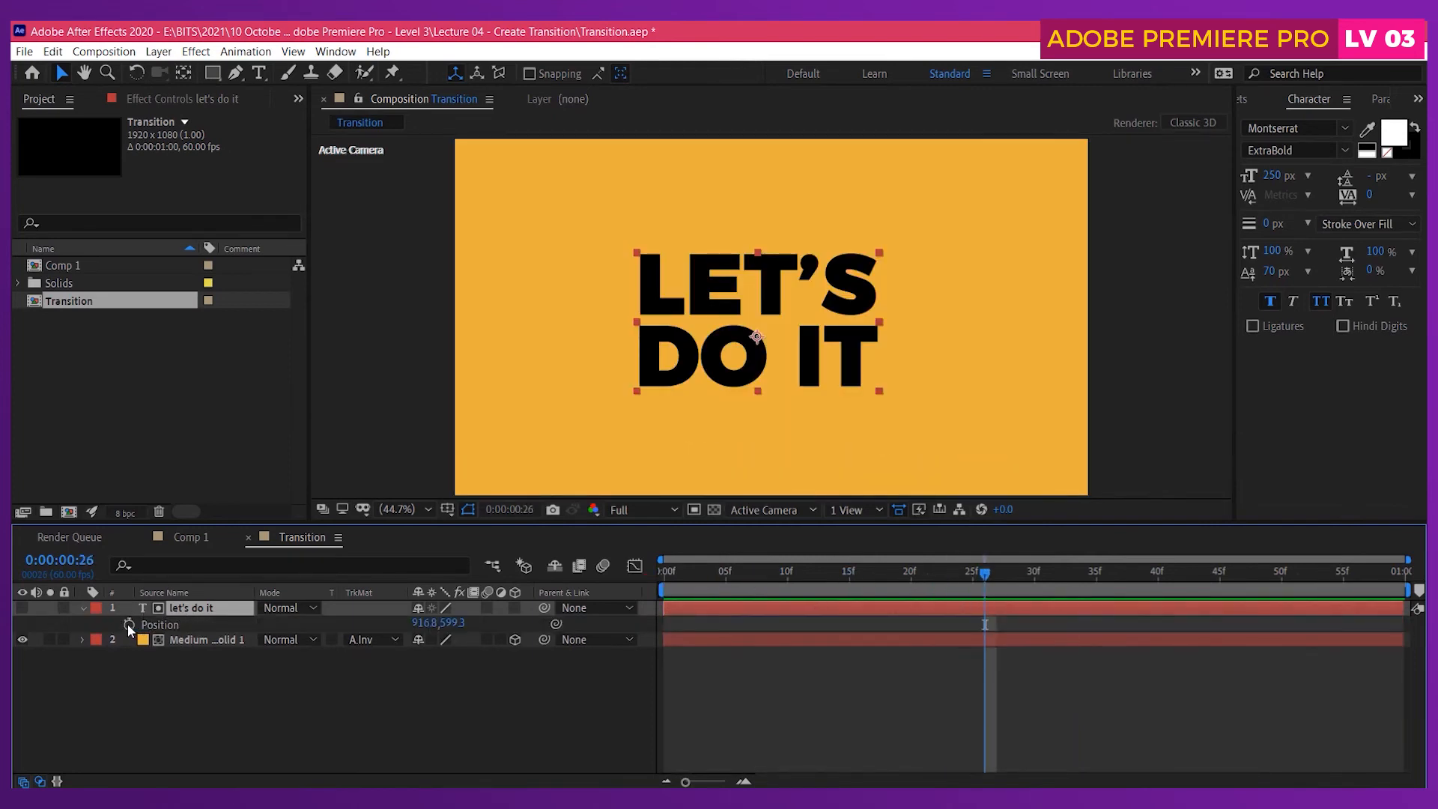
left_click(129, 626)
left_click_drag(985, 627, 676, 625)
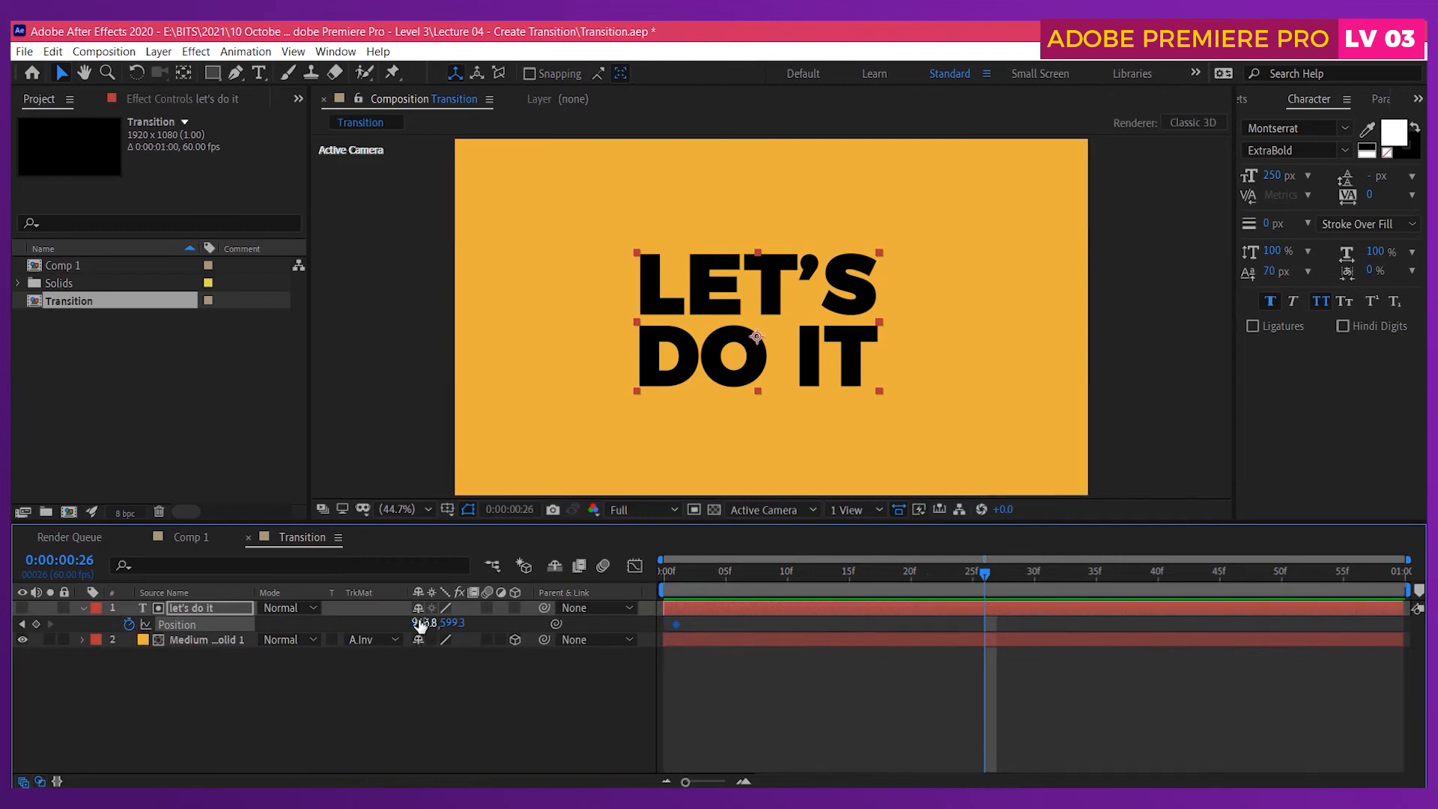
left_click_drag(425, 623, 1247, 663)
left_click_drag(1026, 633, 1412, 639)
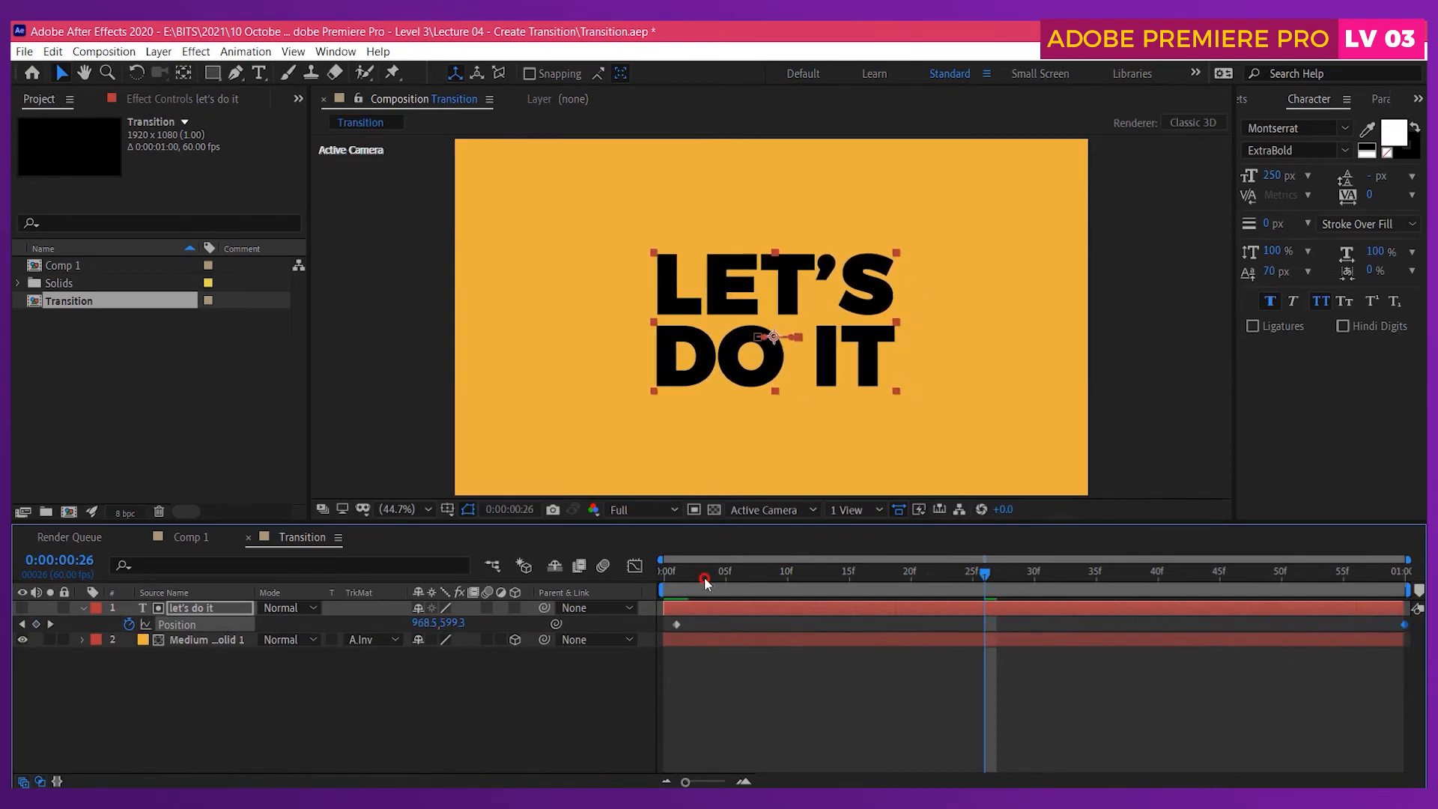
- Play back the moving cut-out text from the first frame, stop at frame 28 and save the project
left_click_drag(705, 581, 642, 568)
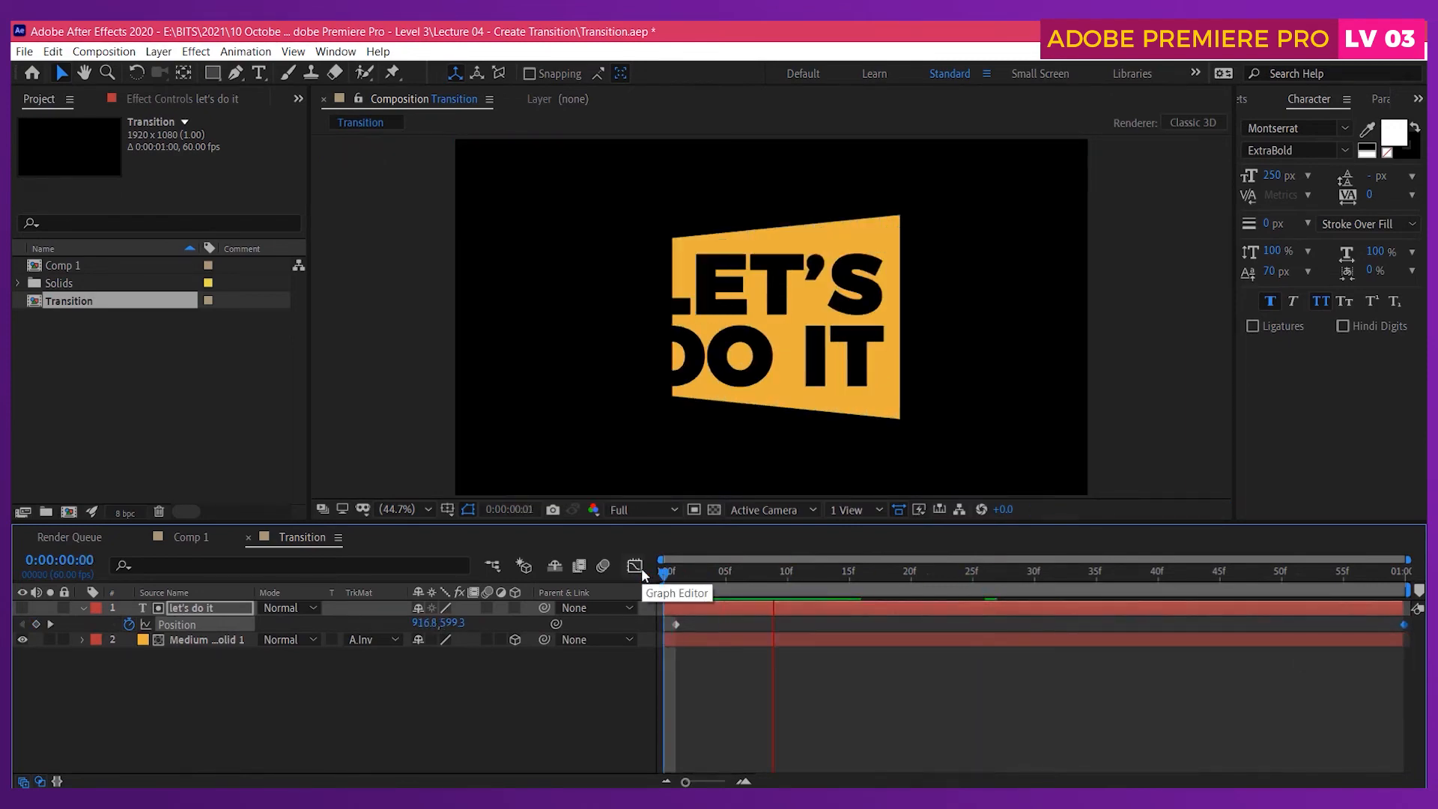
key("space")
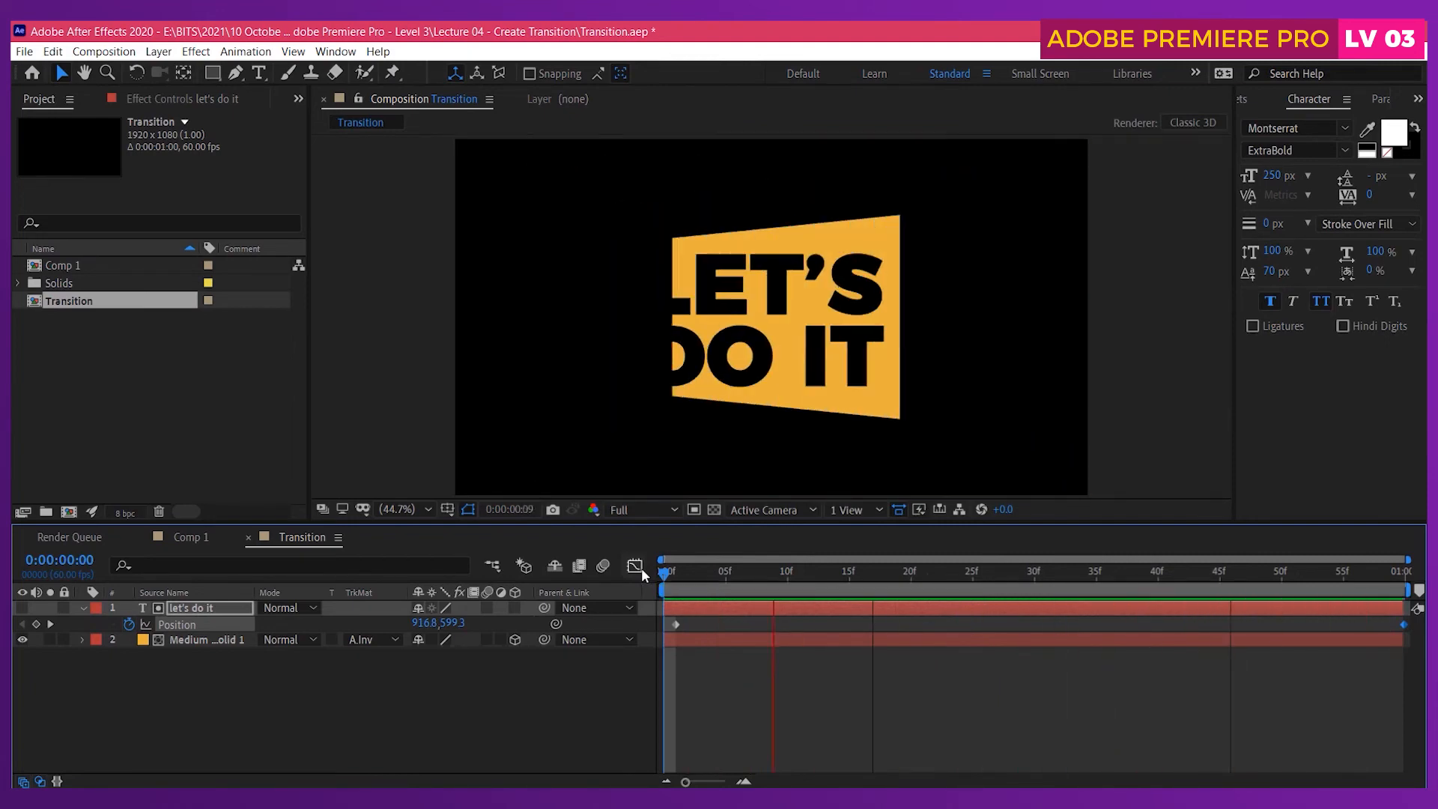
left_click(1004, 573)
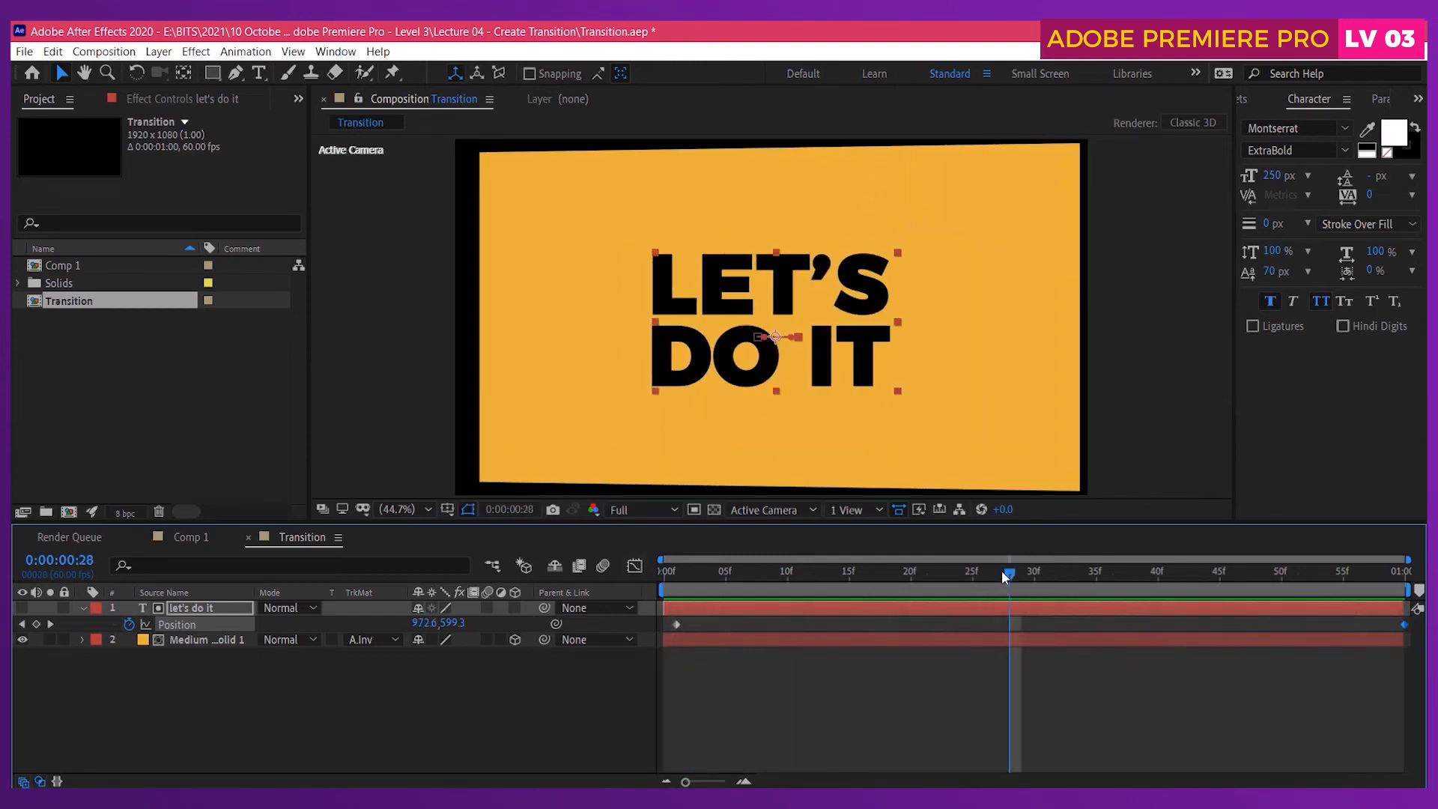
key("ctrl+s")
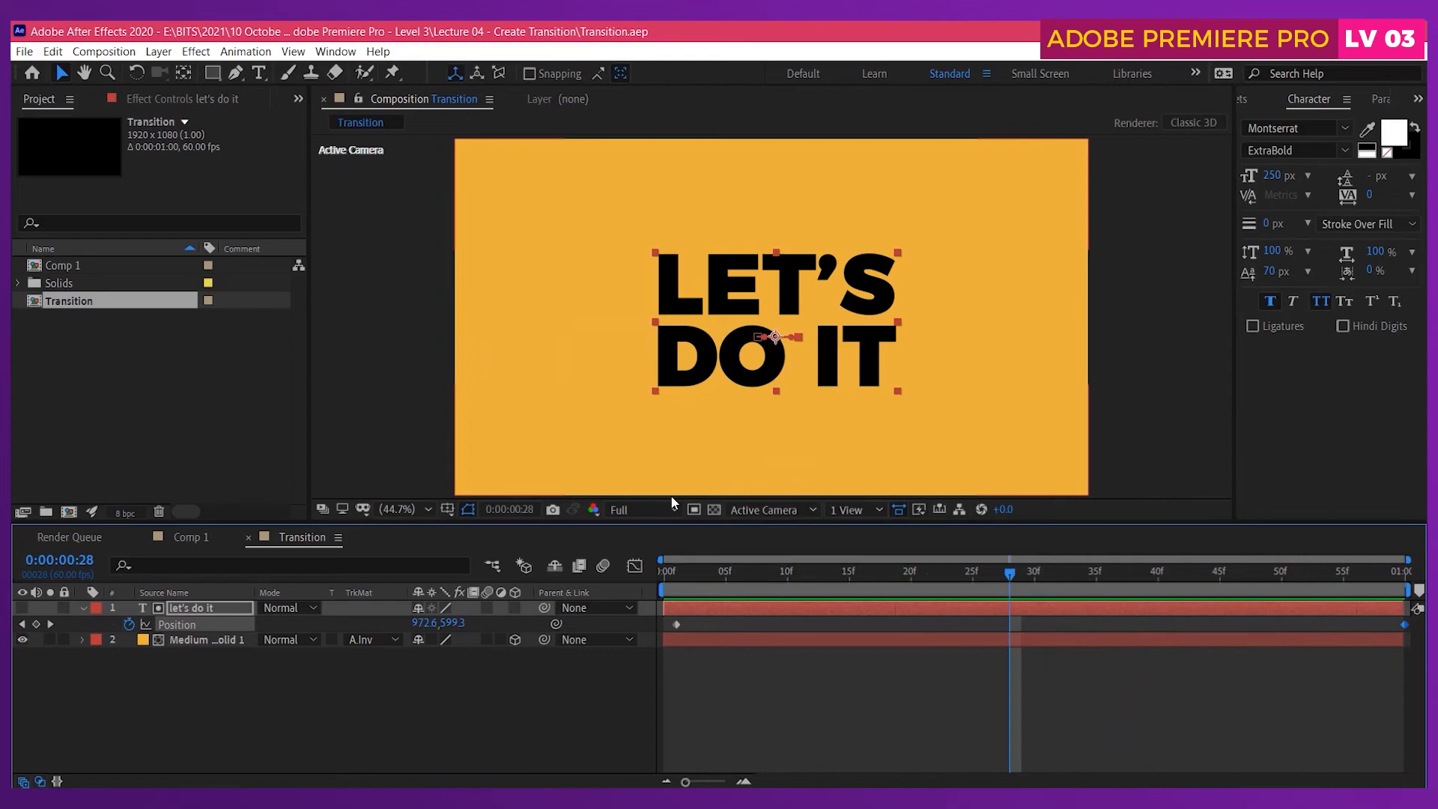
- Switch to Premiere Pro and save the Green Screen project
key("alt+Tab")
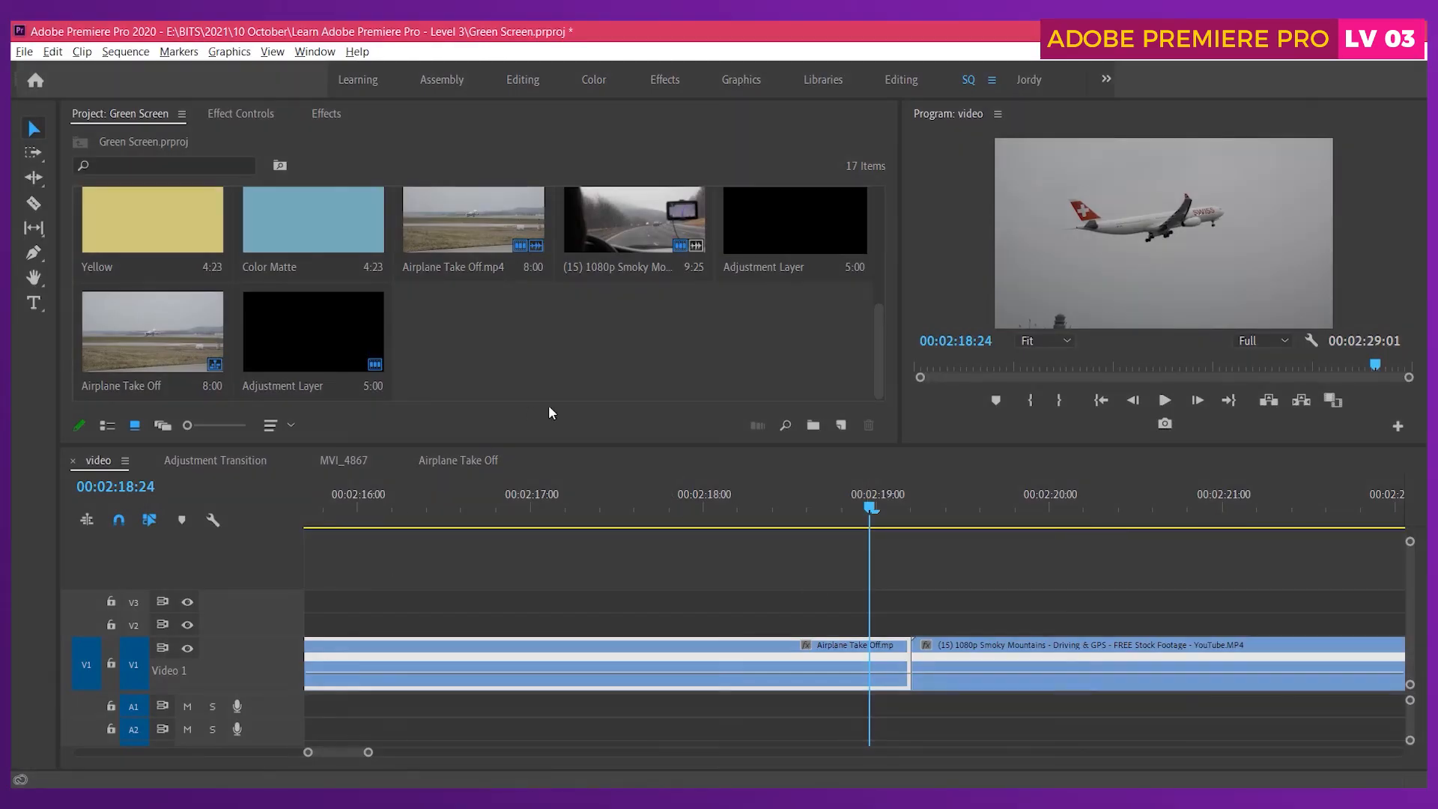
left_click(644, 360)
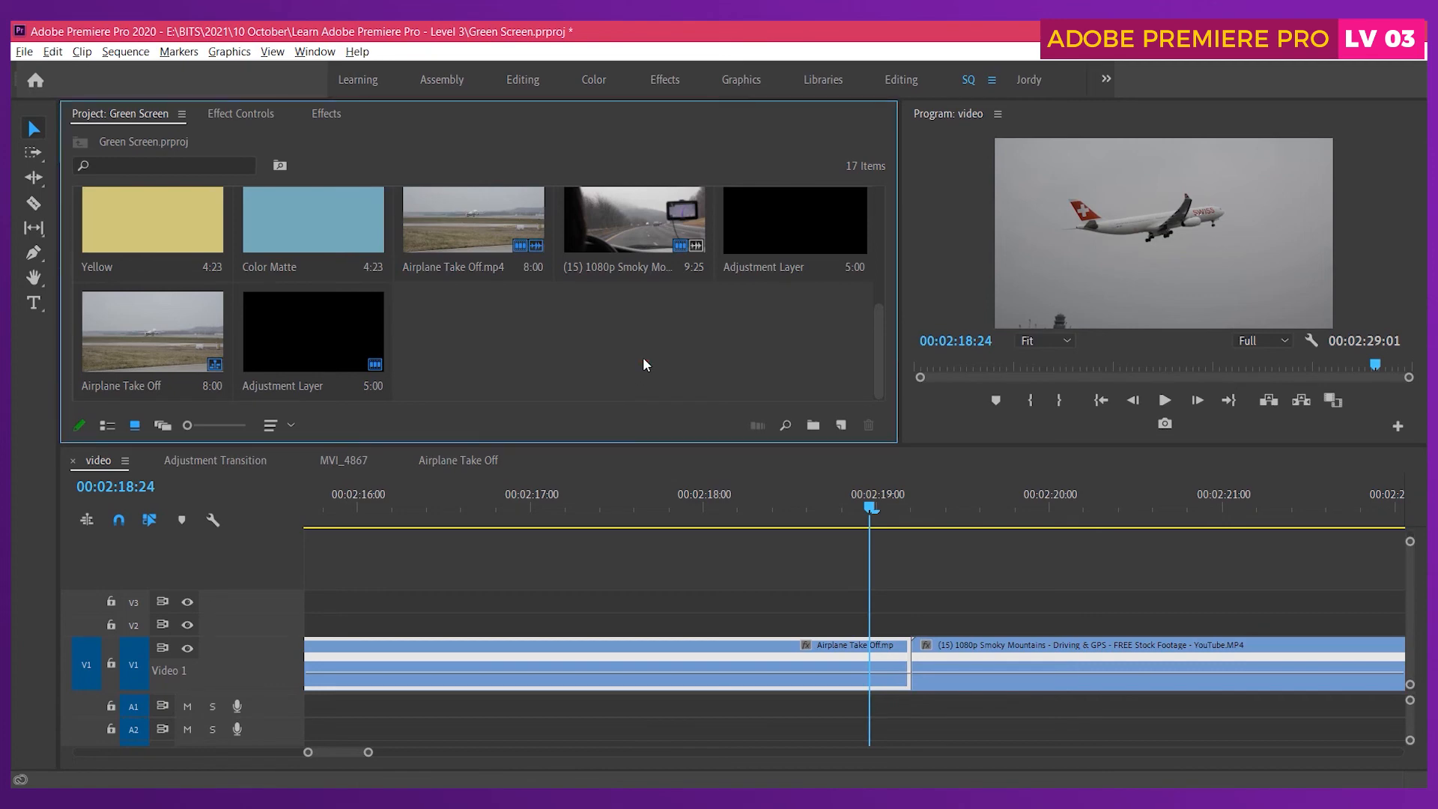
key("ctrl+s")
- Import the Transition composition from Transition.aep and place it on track V2 across the cut between the airplane and driving clips
double_click(625, 367)
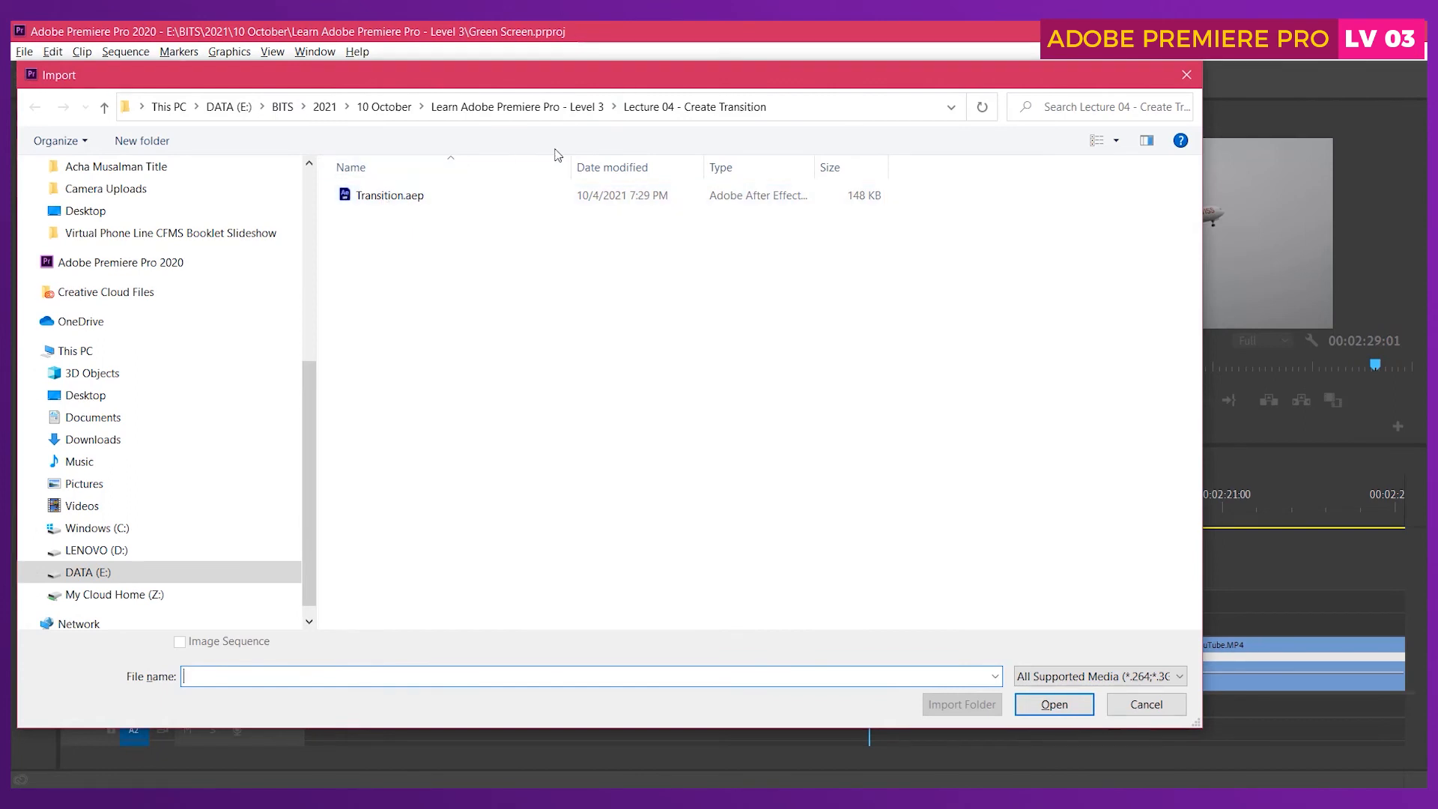
double_click(386, 197)
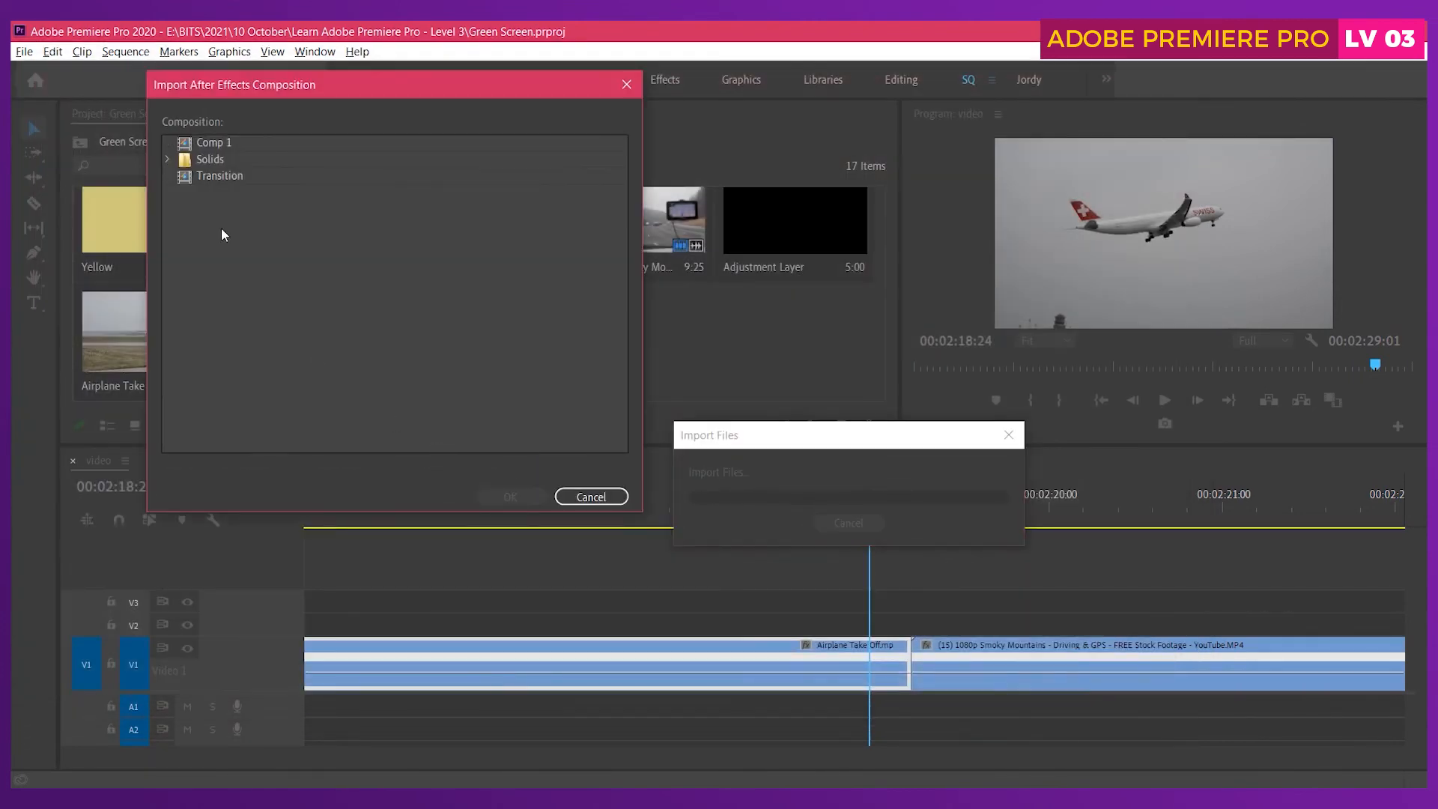
left_click(209, 174)
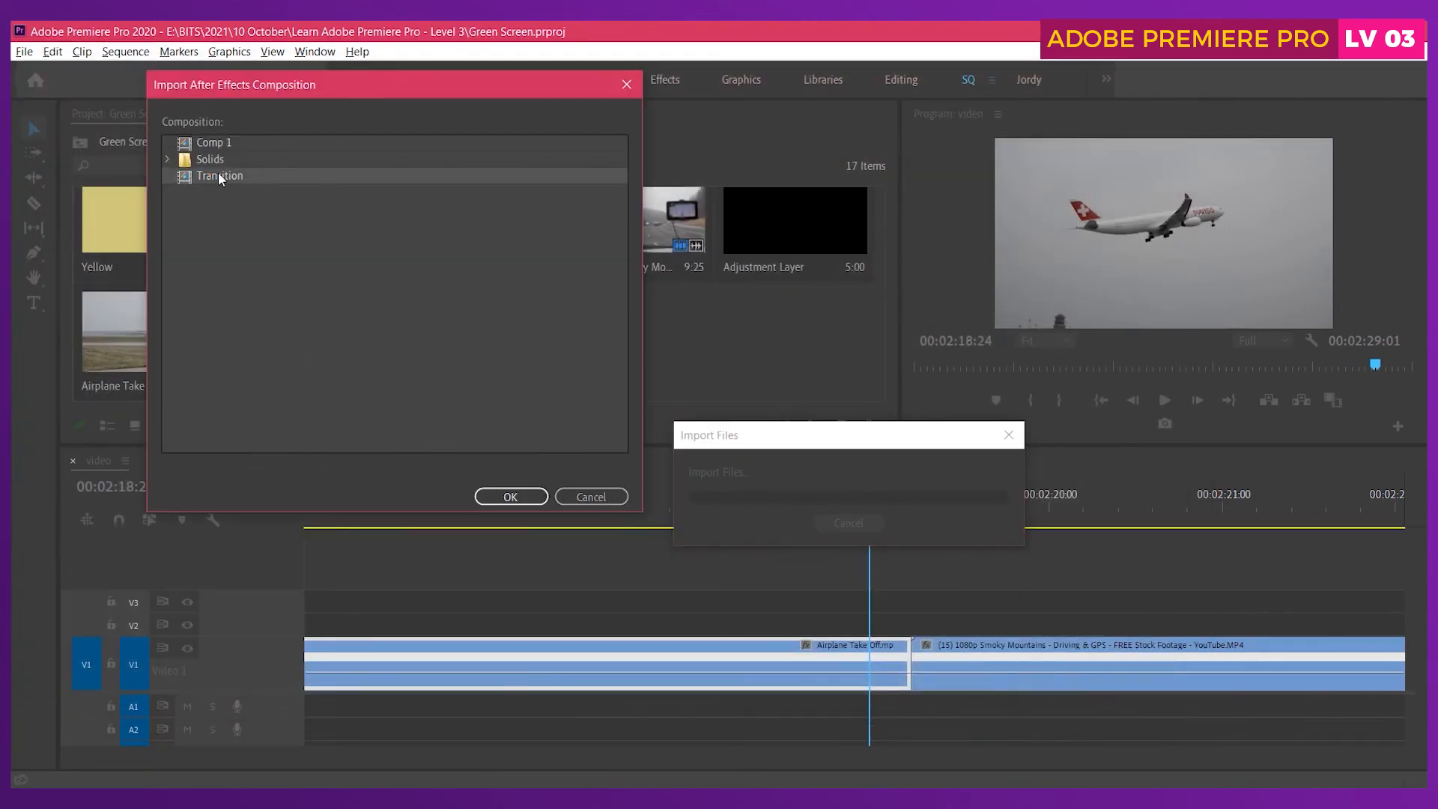
left_click(513, 496)
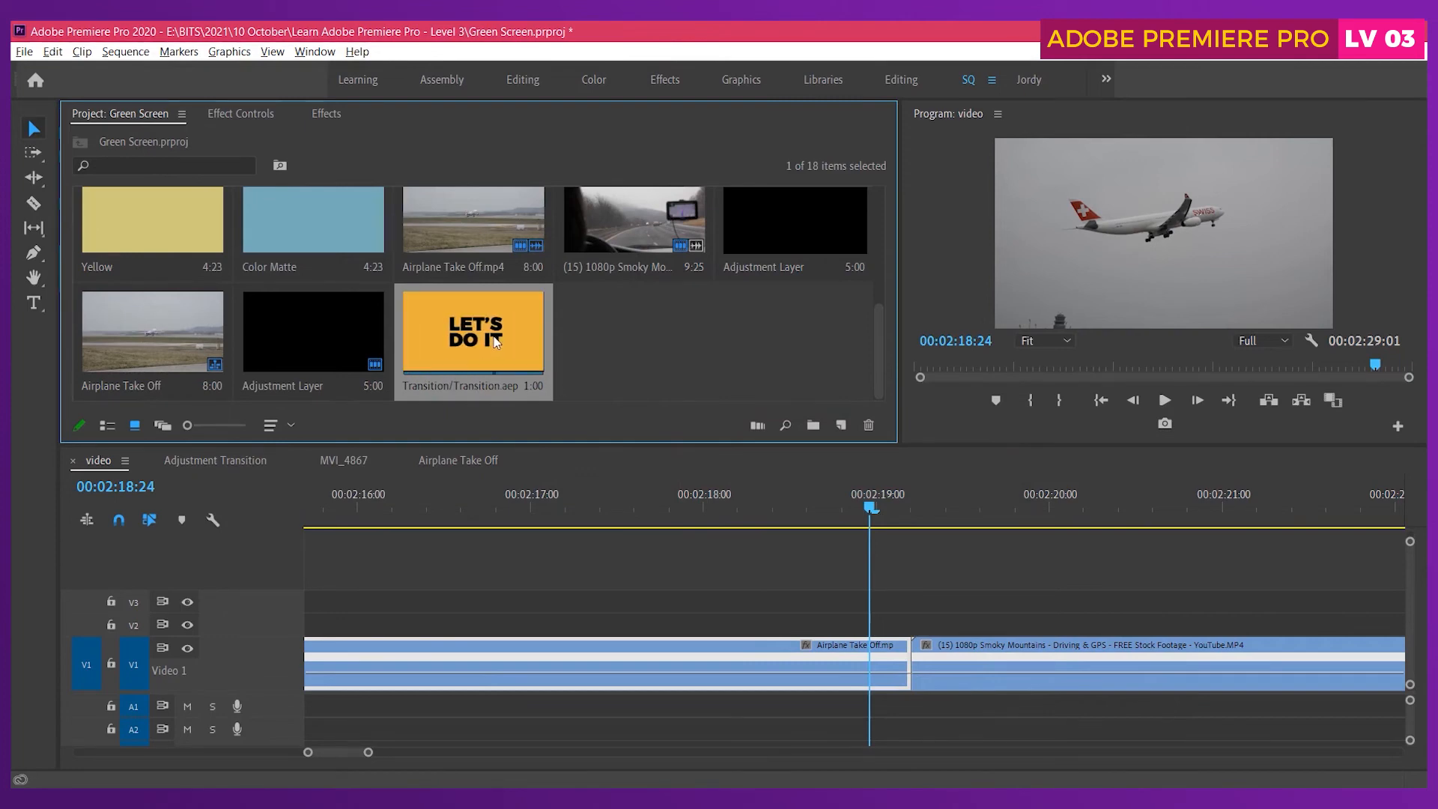
left_click_drag(489, 333, 831, 619)
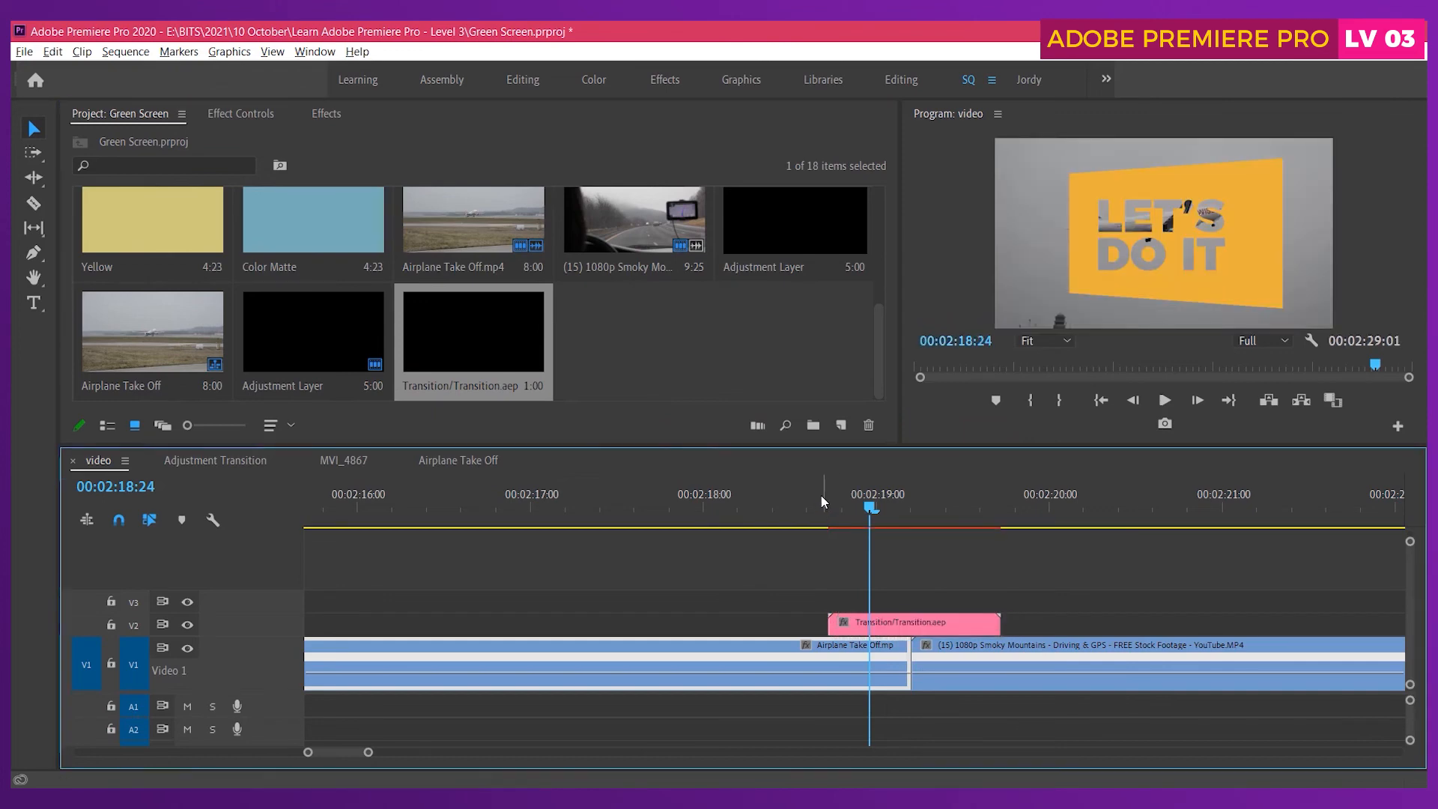
- Play the sequence several times from about 00:02:17:02 to review the transition over the cut
left_click(803, 508)
left_click(581, 515)
left_click(552, 514)
key("space")
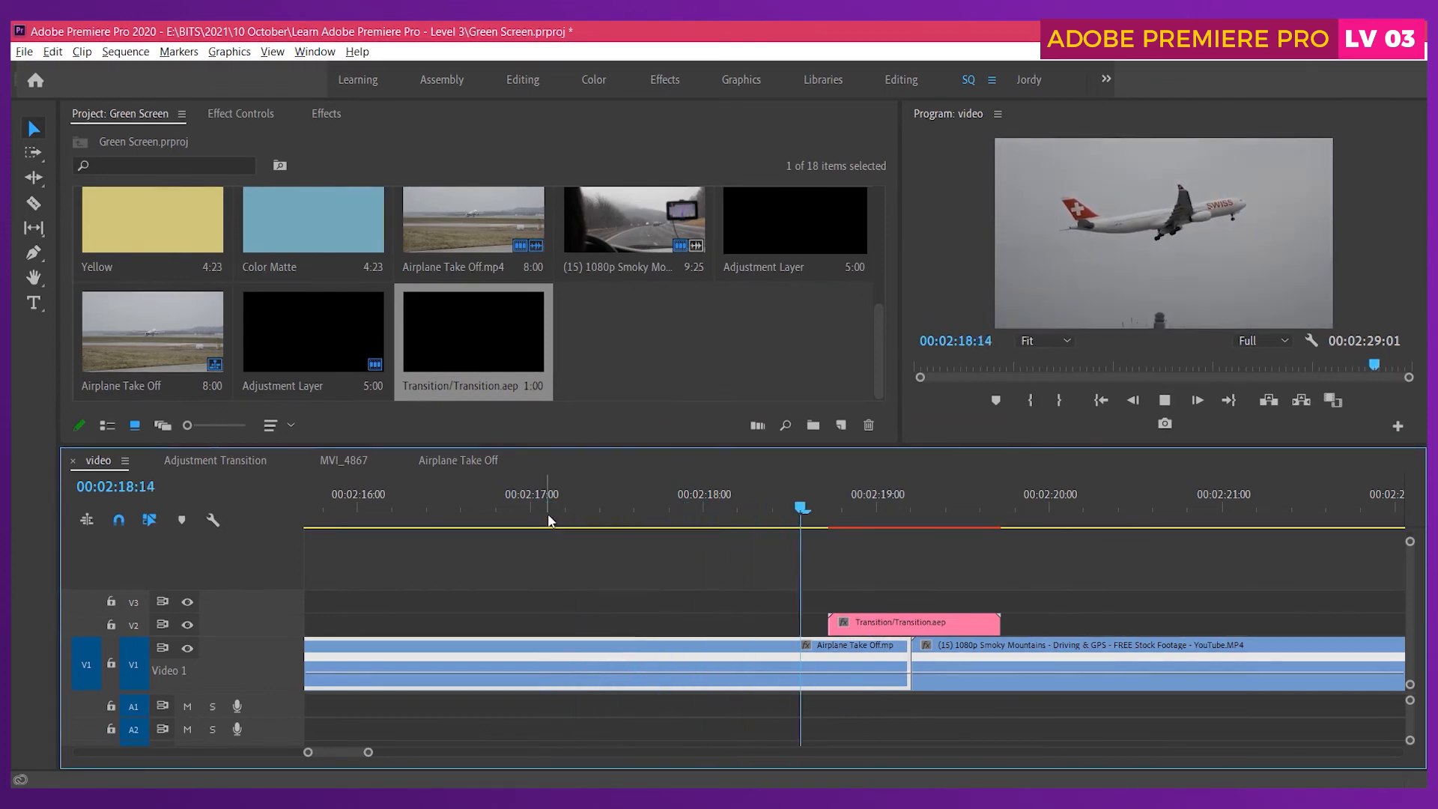
left_click(547, 514)
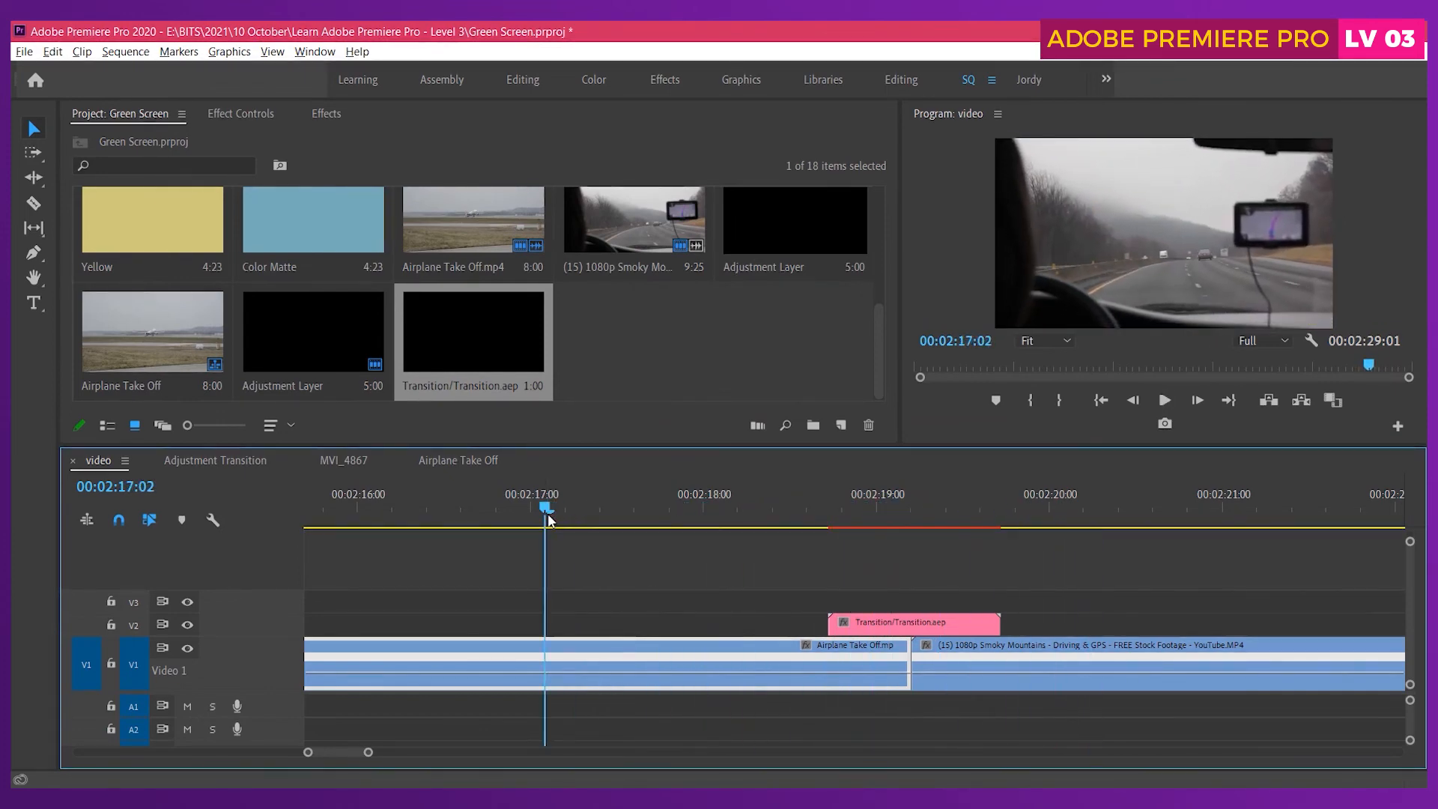
key("space")
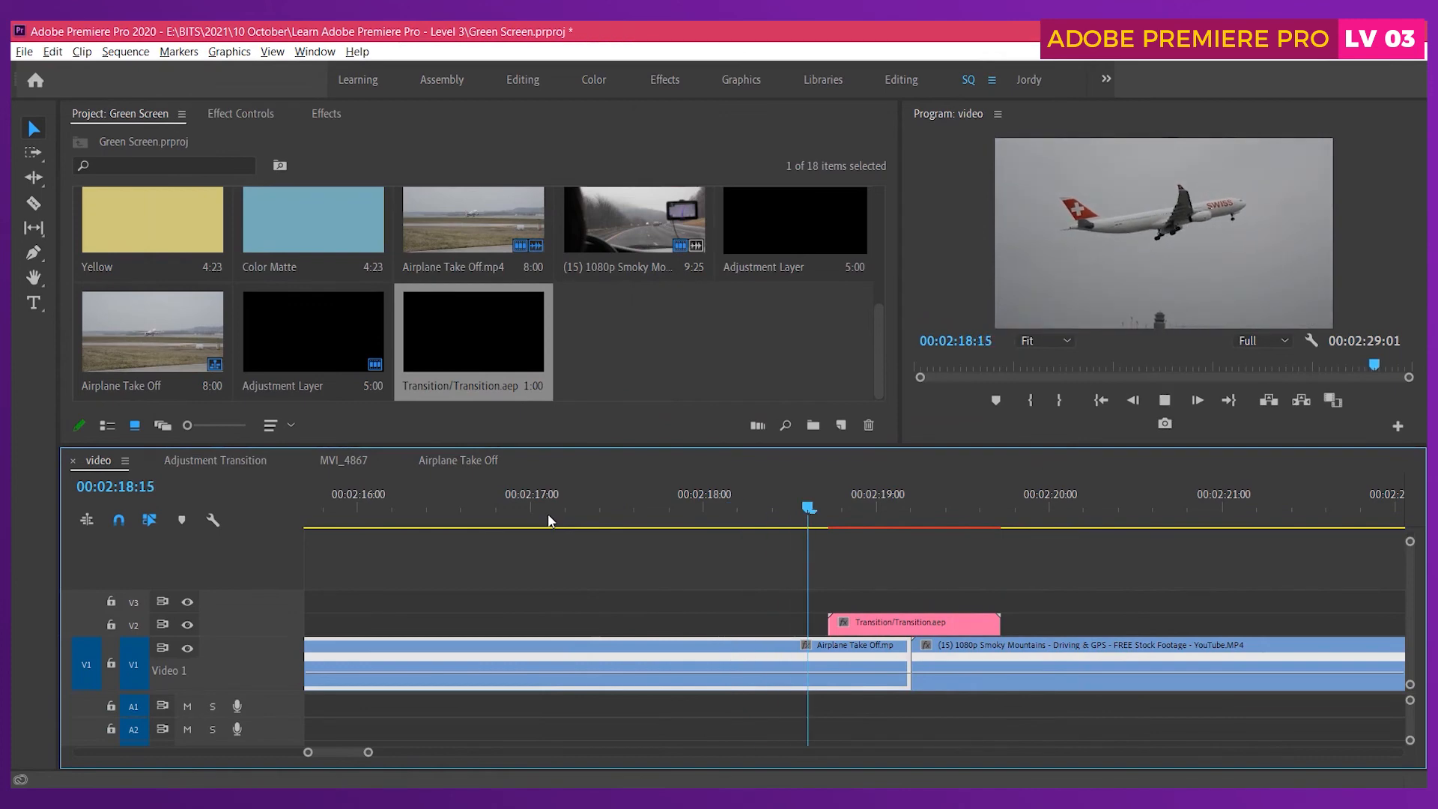
left_click(546, 514)
key("space")
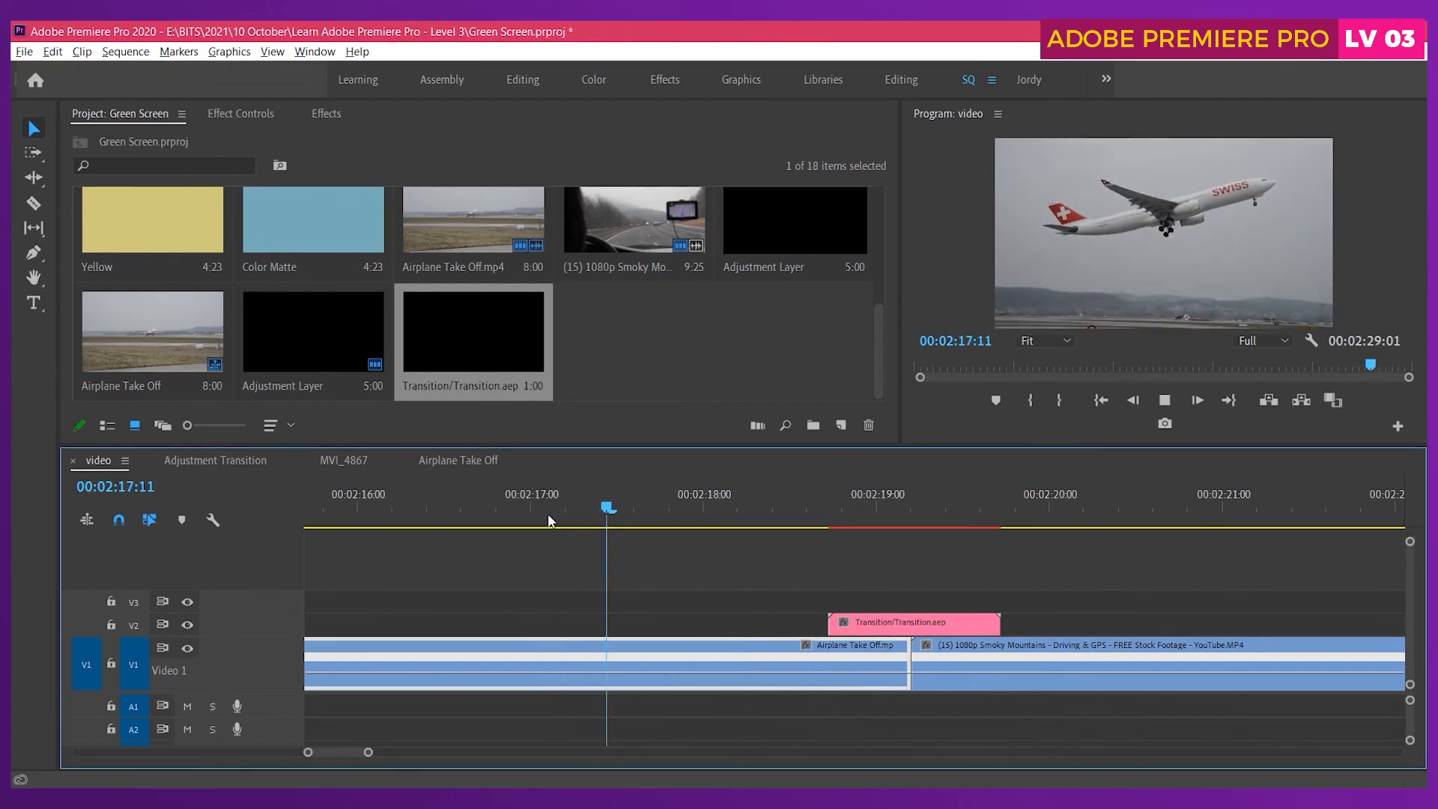
key("space")
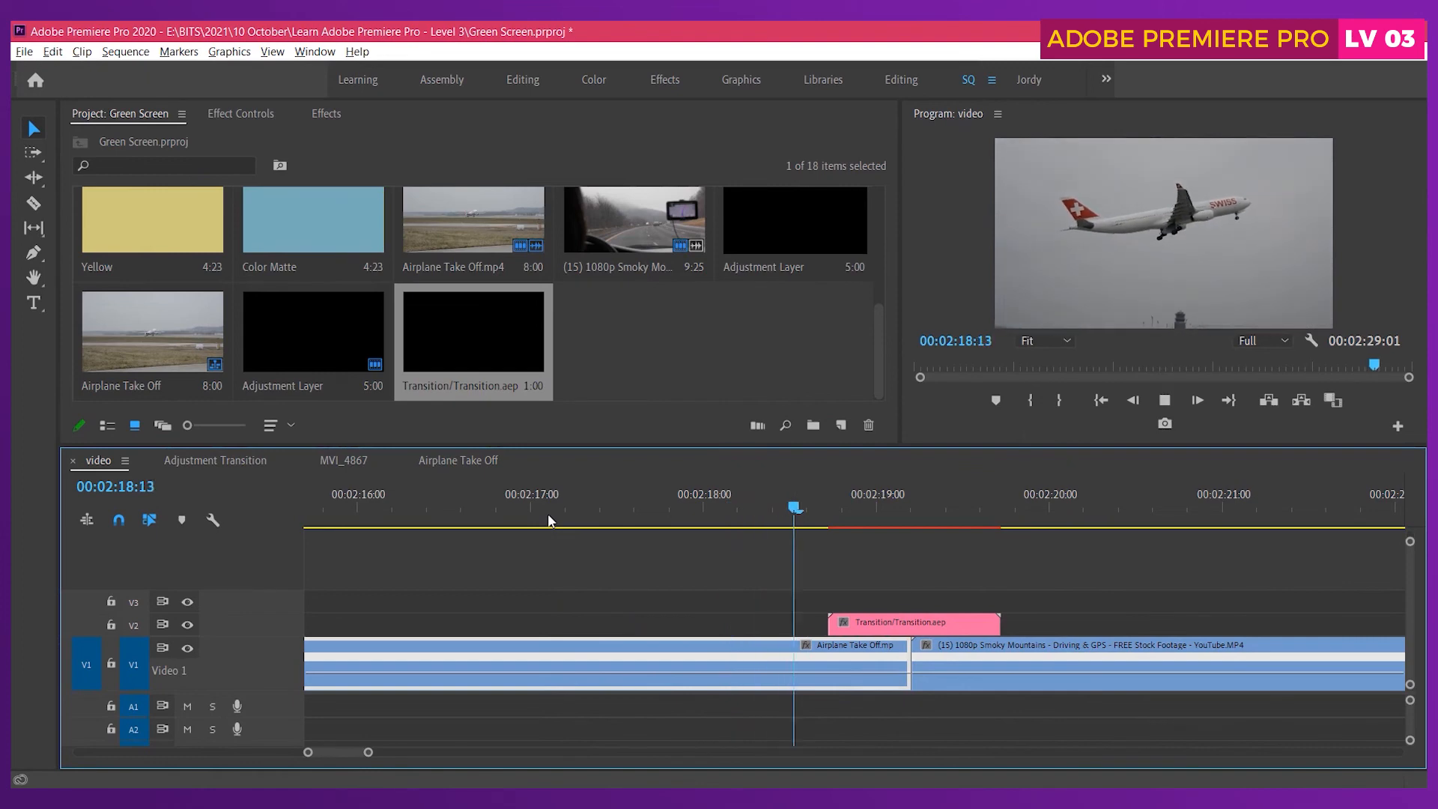
- Scrub through the Transition clip and replay the cut from shortly before it, stopping in the driving clip
left_click_drag(819, 510, 851, 514)
left_click_drag(906, 523, 671, 552)
key("space")
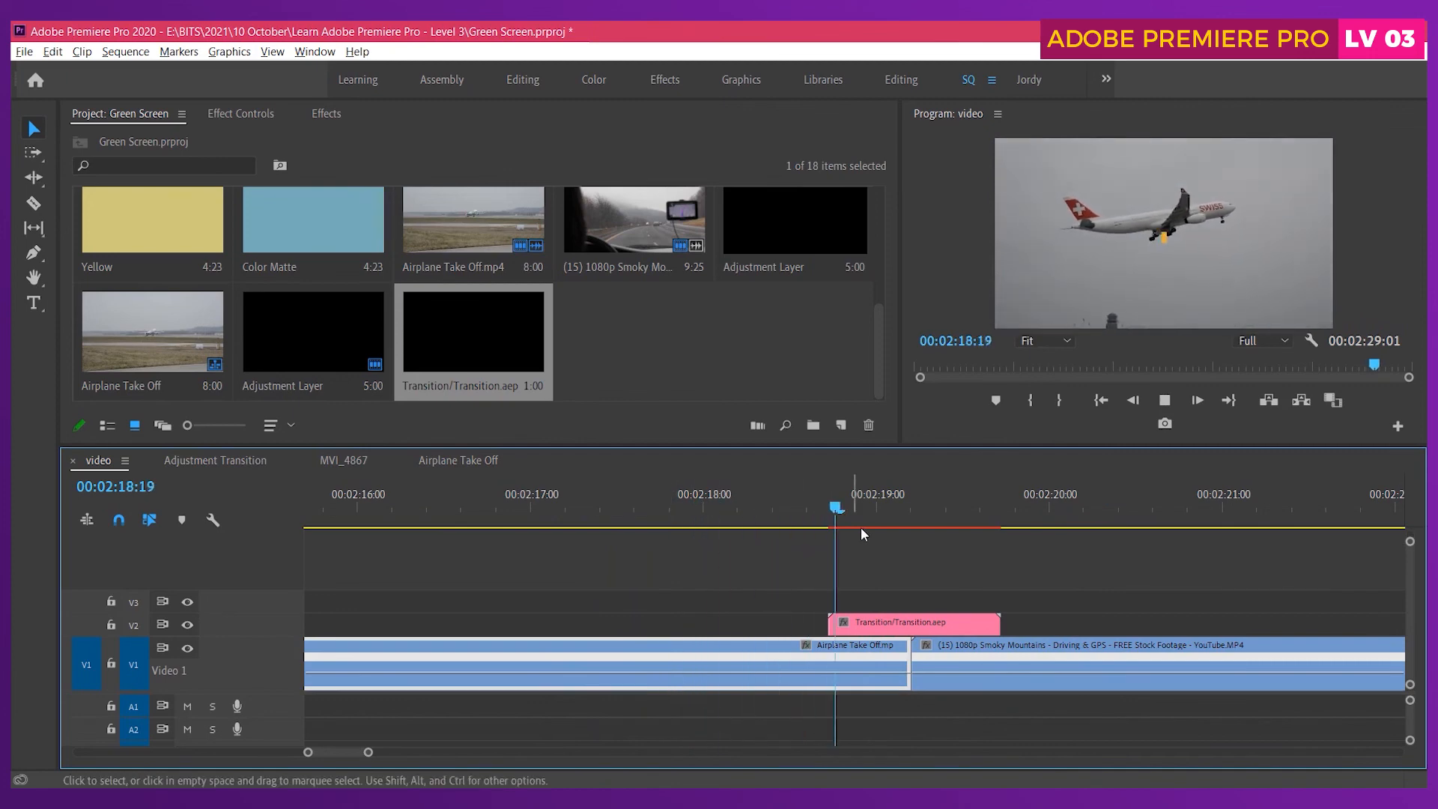
key("space")
left_click_drag(914, 528, 740, 529)
key("space")
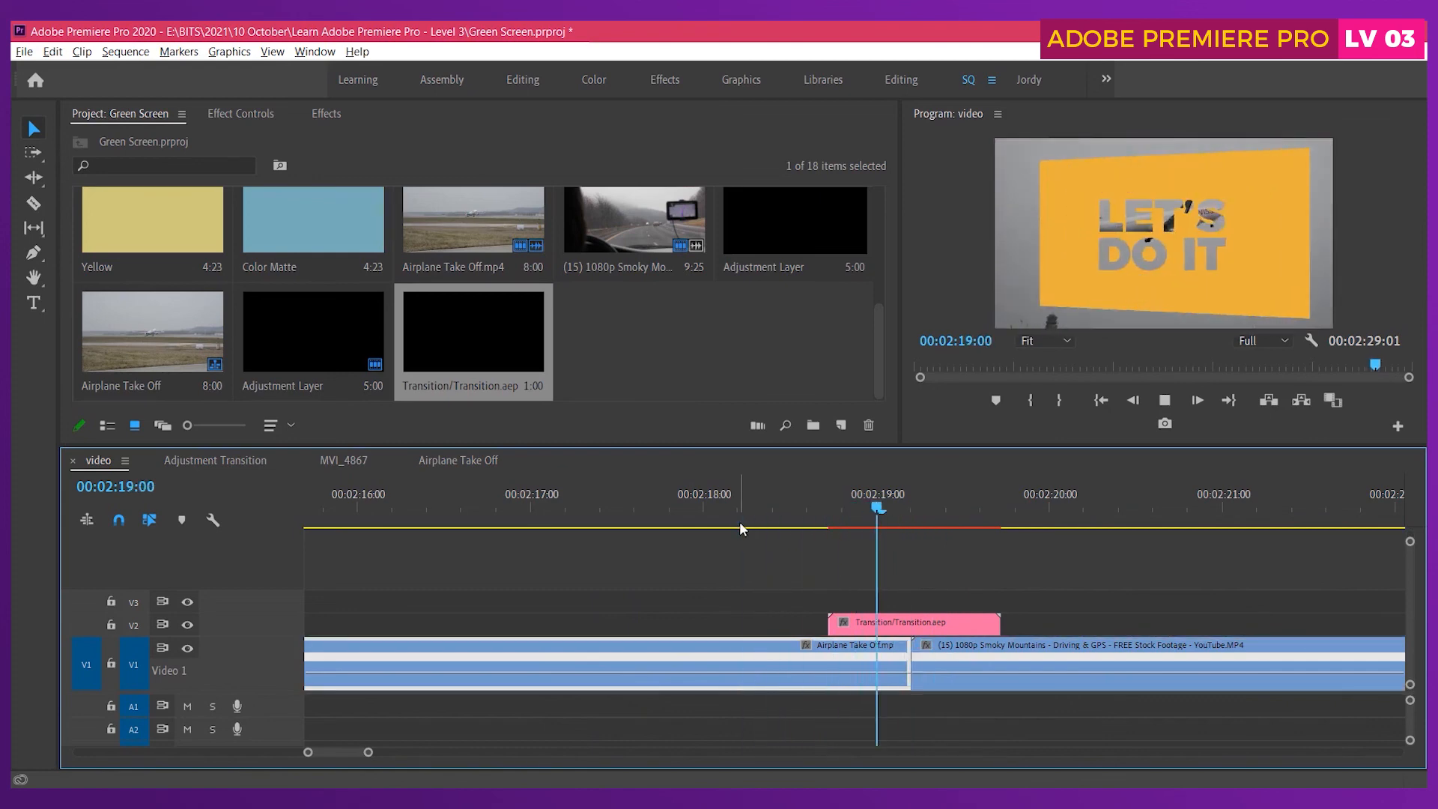
key("space")
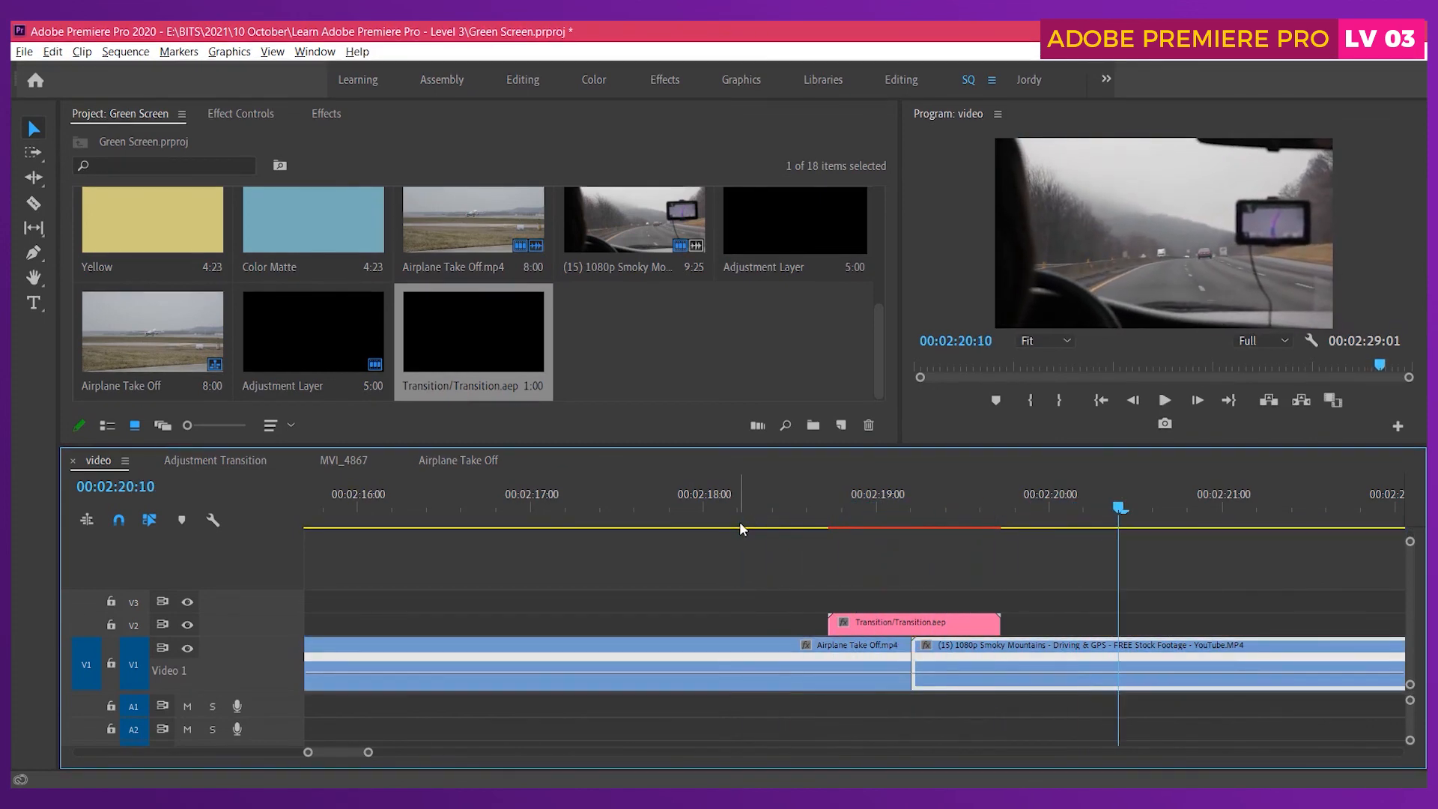